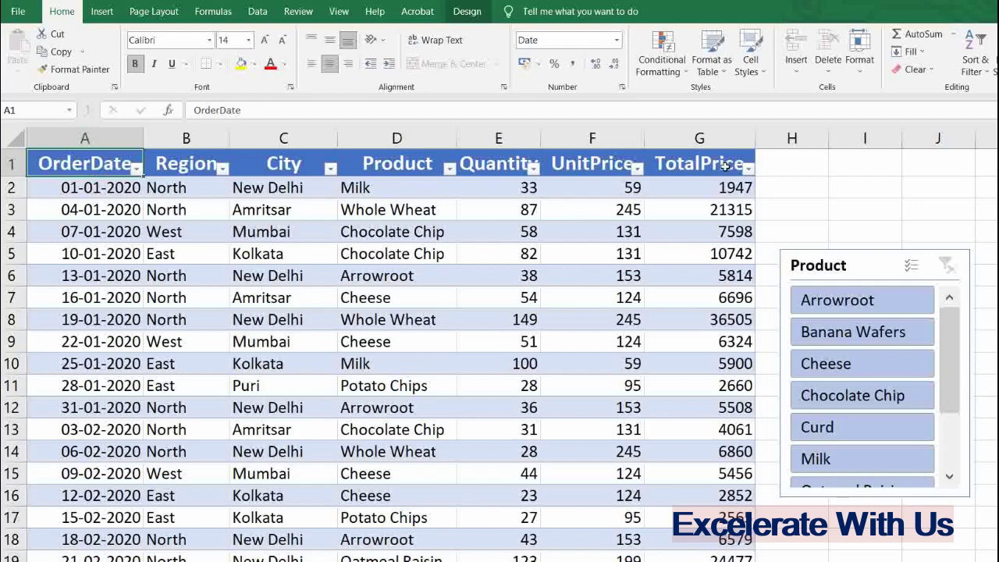
Step: Filter the sales table with the Product slicer to Banana Wafers, and switch the selection to Cheese
{"action": "left_click", "coordinate": [847, 332]}
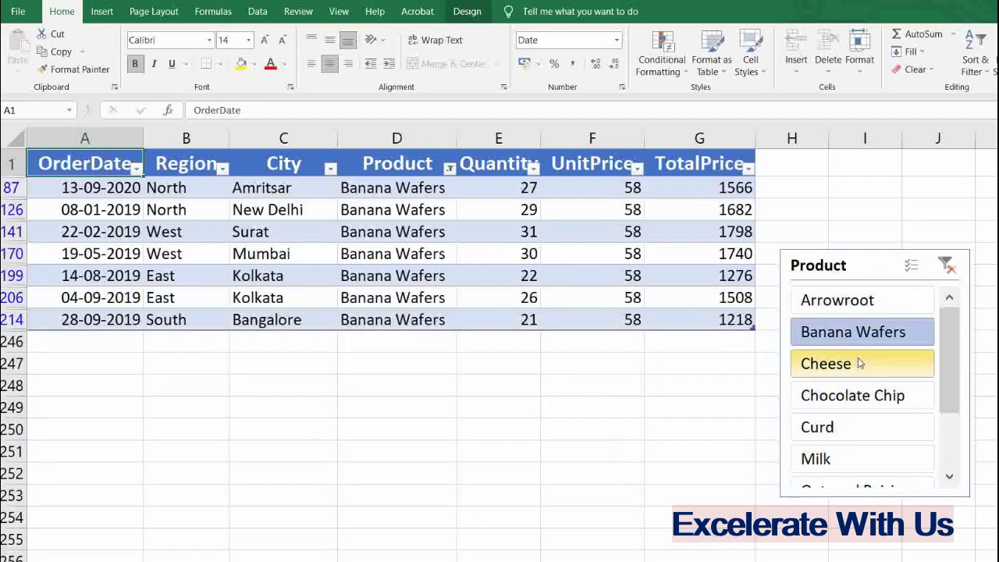
{"action": "left_click", "coordinate": [862, 360]}
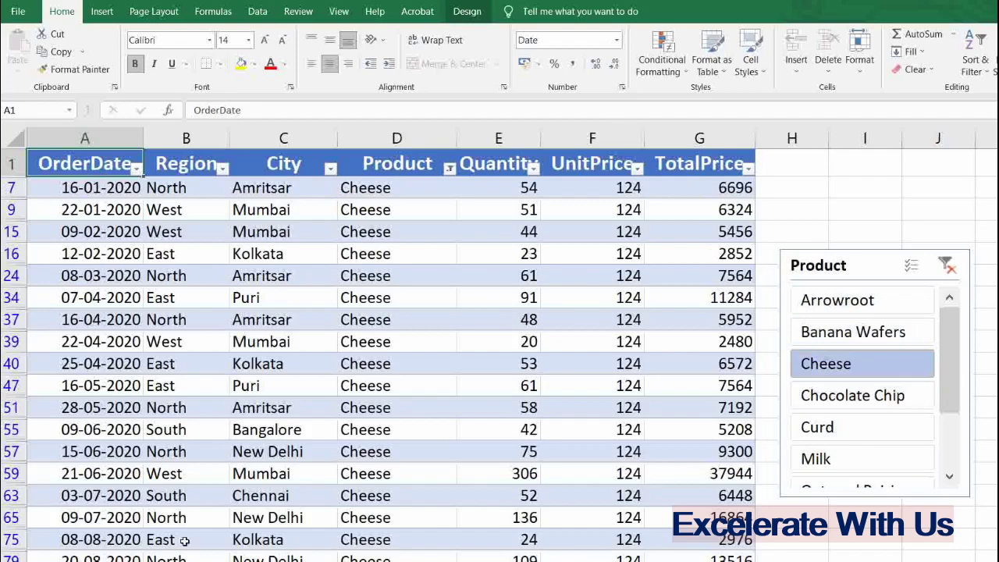
Step: Open the pivot table sheet and use its Product slicer to show Banana Wafers, Cheese and Chocolate Chip one after another
{"action": "left_click", "coordinate": [84, 558]}
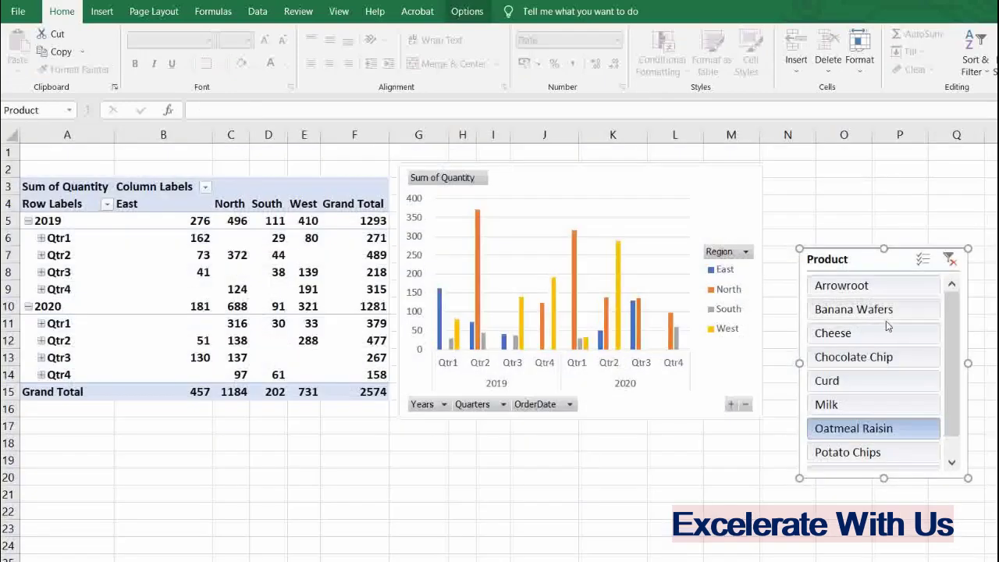
{"action": "left_click", "coordinate": [884, 312]}
{"action": "left_click", "coordinate": [874, 332]}
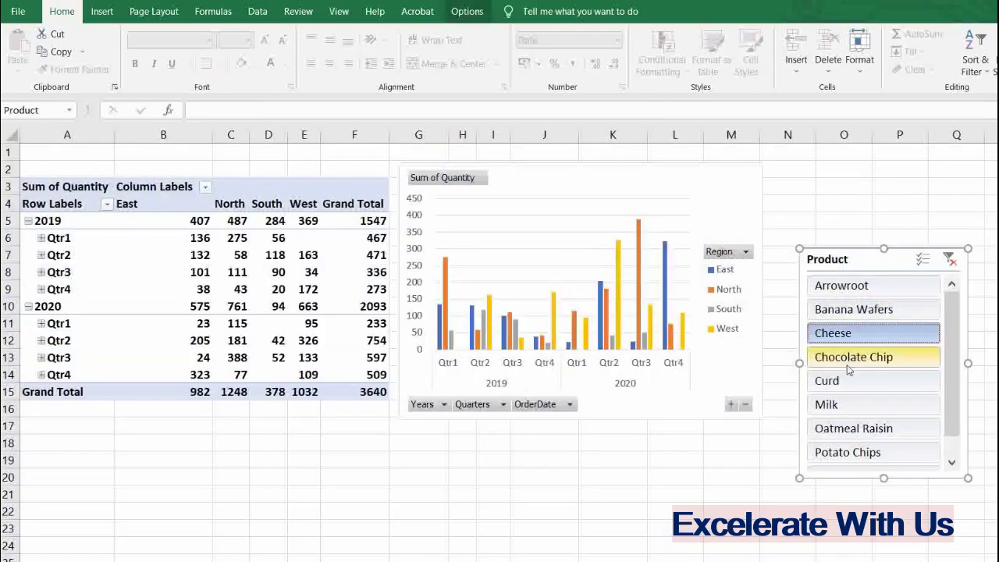
{"action": "left_click", "coordinate": [849, 358]}
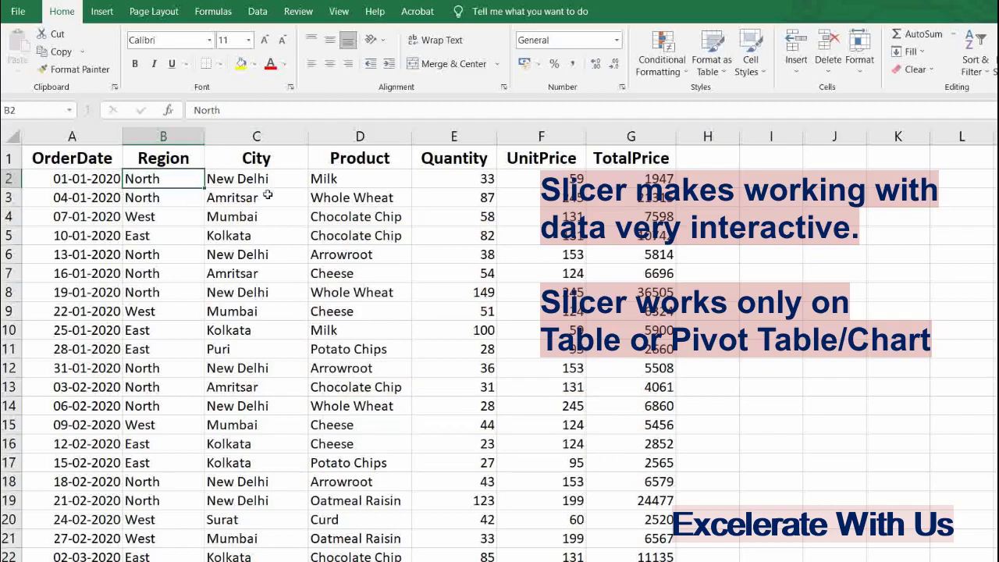
Step: Convert the order data range A1:G245 into a table with headers
{"action": "left_click", "coordinate": [91, 179]}
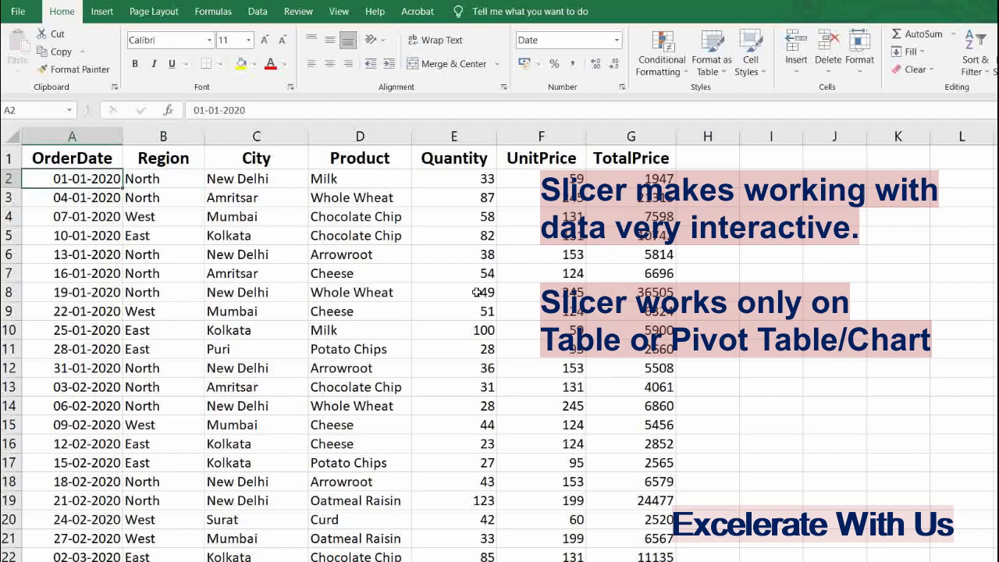
{"action": "left_click", "coordinate": [246, 199]}
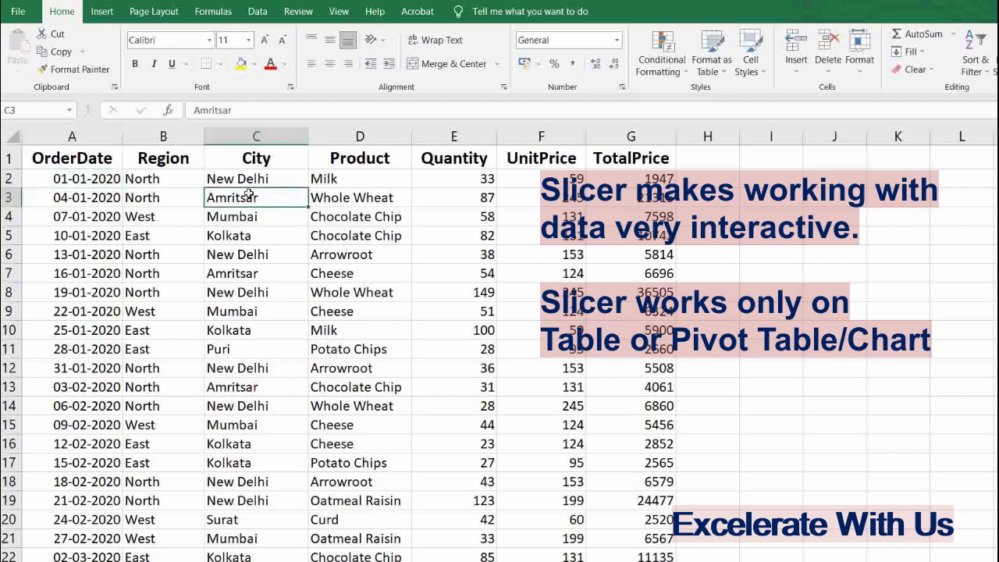
{"action": "left_click", "coordinate": [102, 11]}
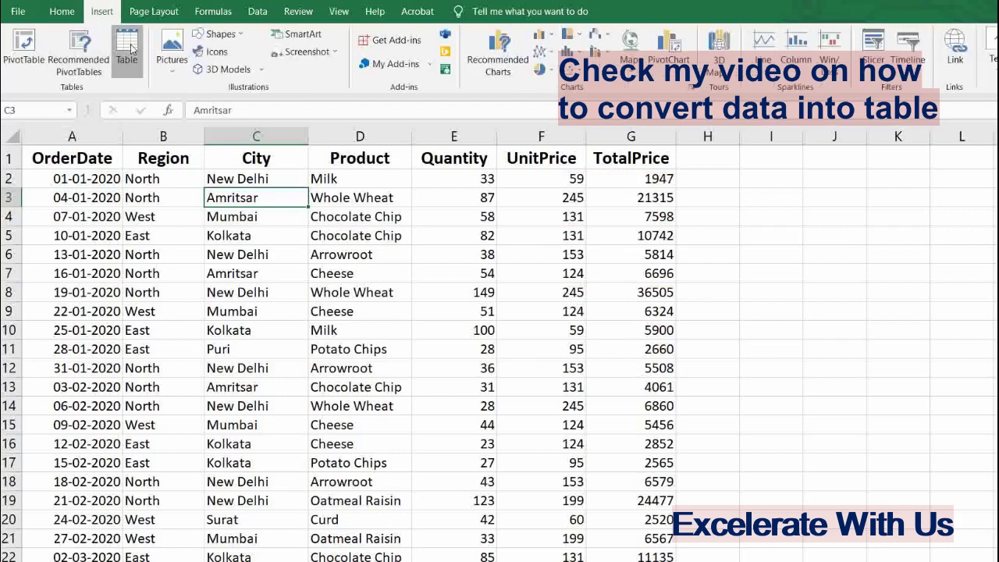
{"action": "left_click", "coordinate": [127, 48]}
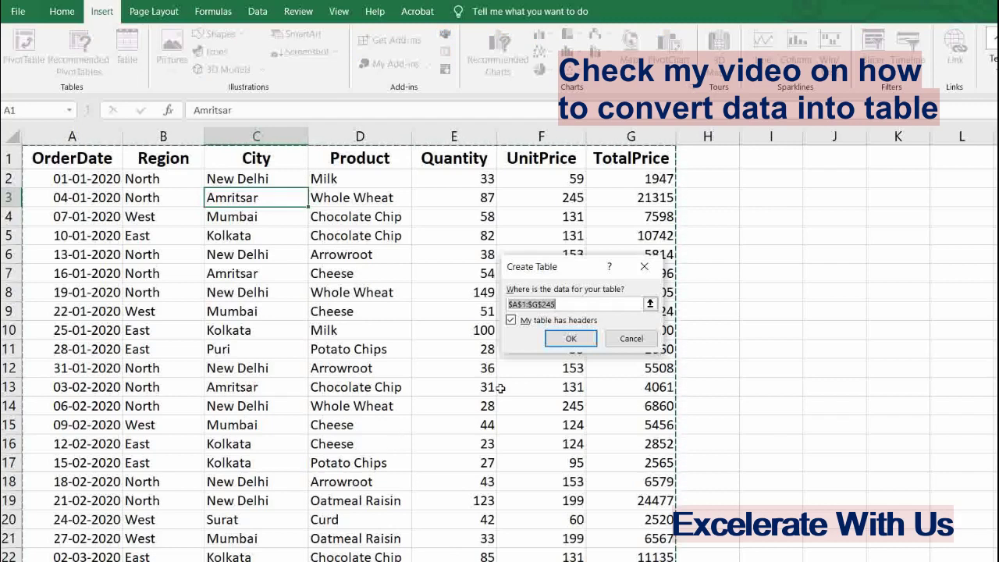
{"action": "left_click", "coordinate": [581, 342]}
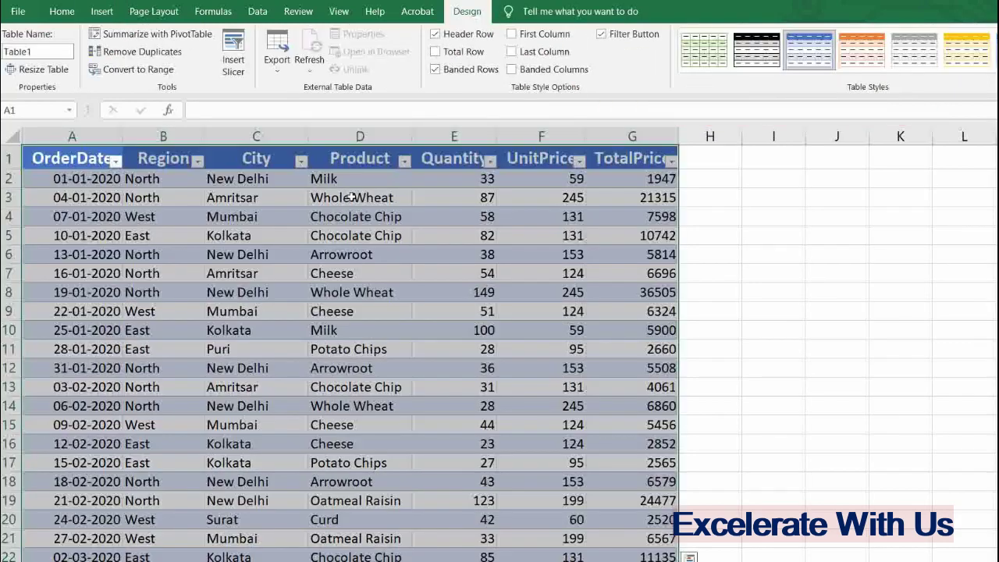
Step: Filter the table's Region column to East only, and clear that filter again
{"action": "left_click", "coordinate": [352, 197]}
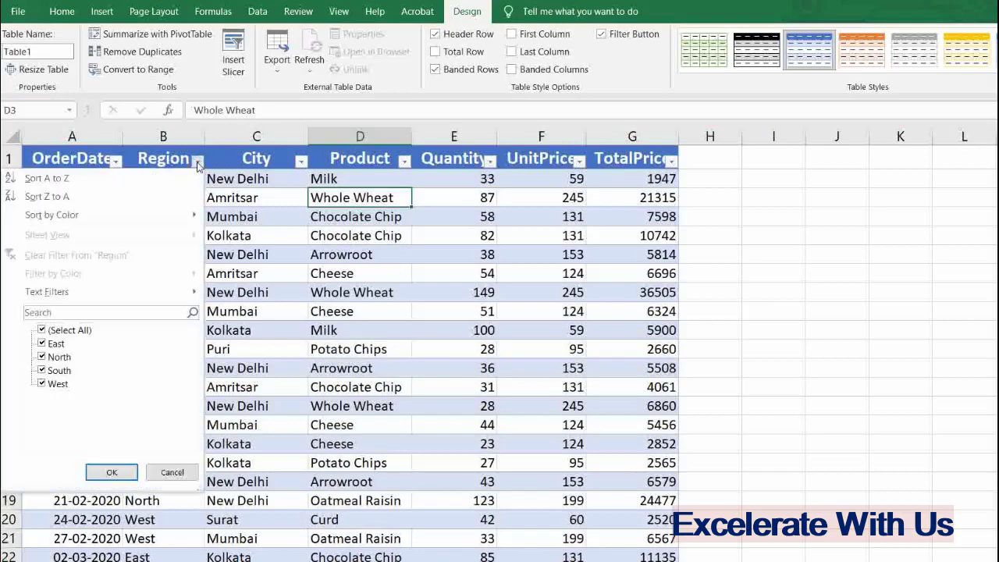
{"action": "left_click", "coordinate": [197, 161]}
{"action": "left_click", "coordinate": [43, 331]}
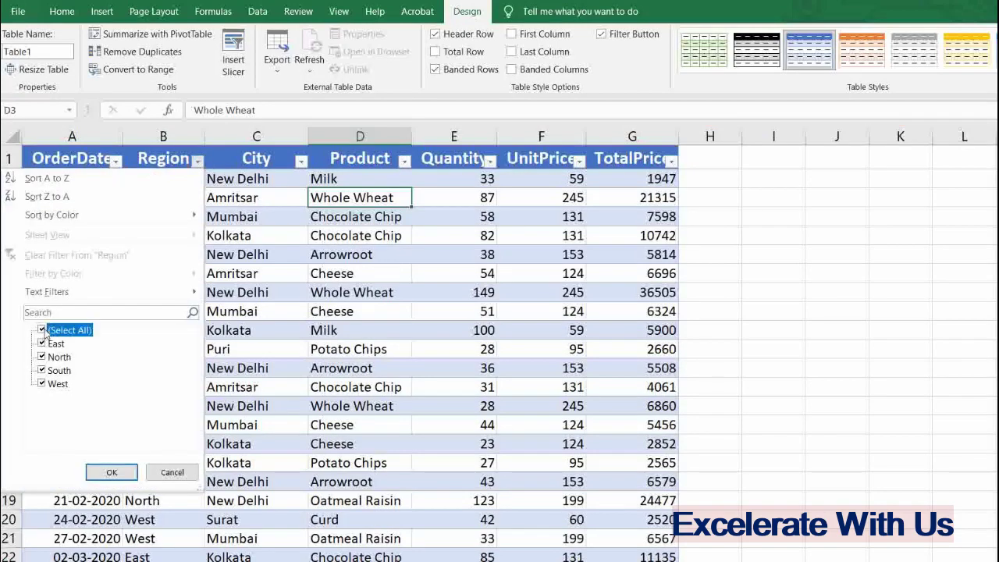
{"action": "left_click", "coordinate": [42, 330]}
{"action": "left_click", "coordinate": [41, 344]}
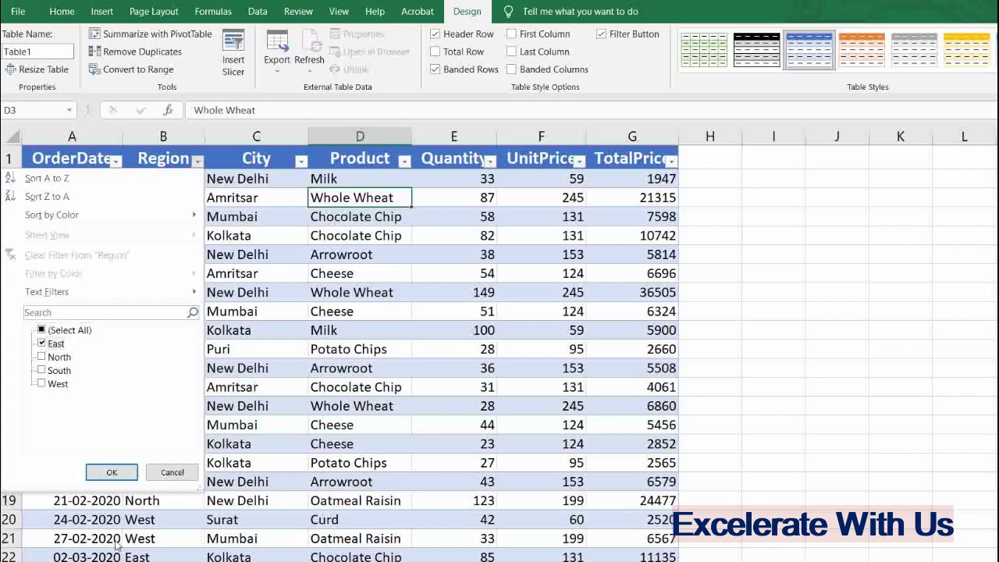
{"action": "left_click", "coordinate": [113, 473]}
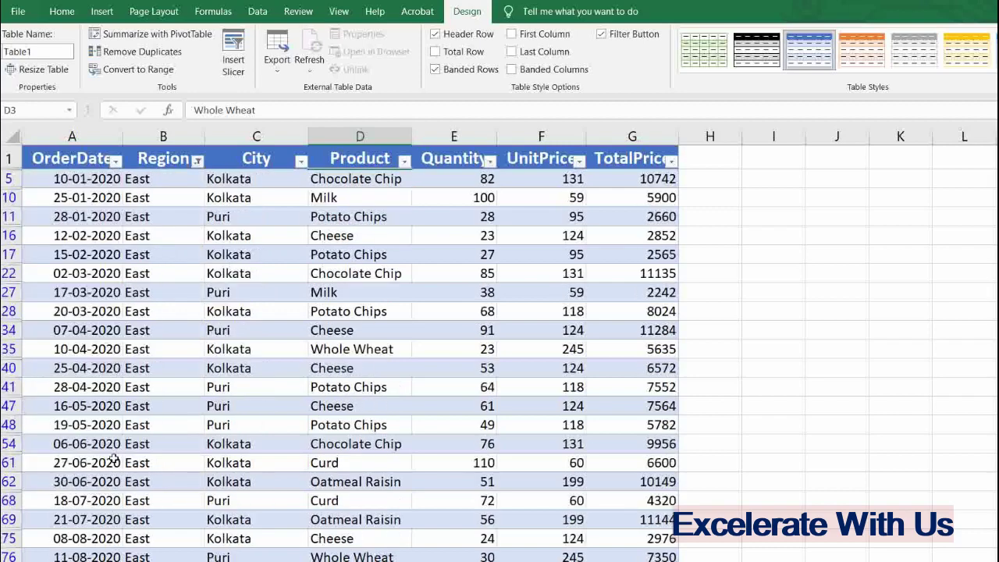
{"action": "left_click", "coordinate": [196, 162]}
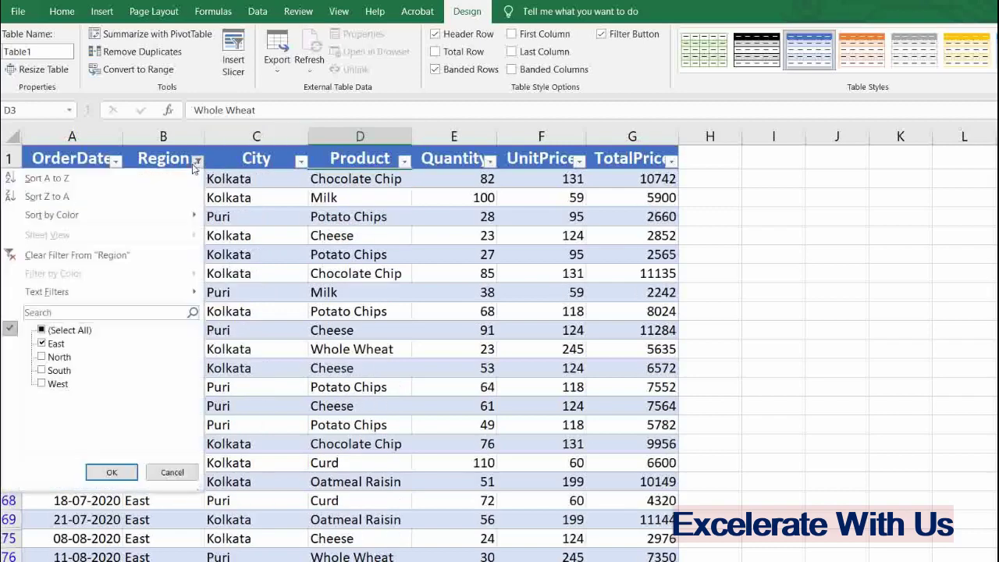
{"action": "left_click", "coordinate": [119, 254]}
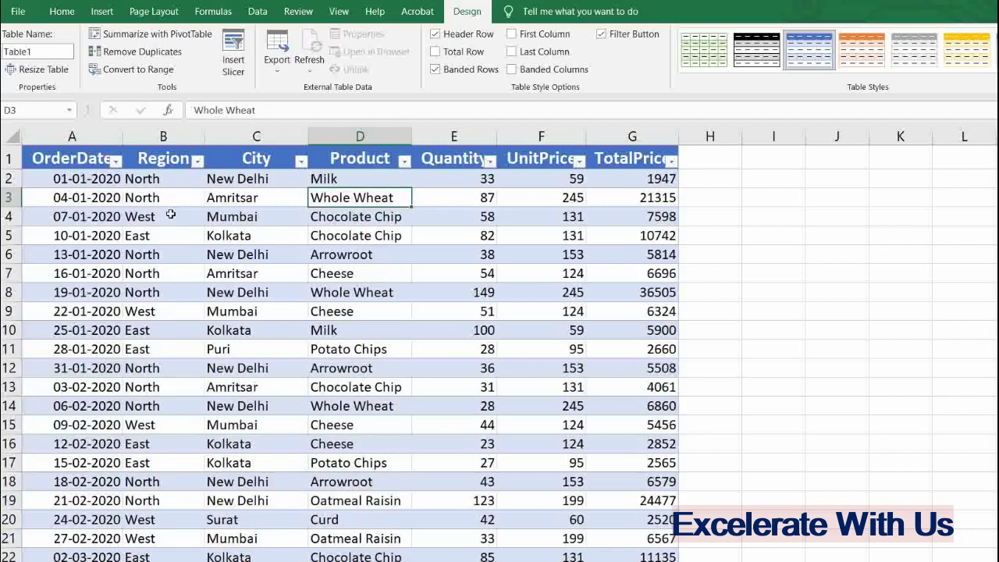
Step: Insert a slicer for the table's Product field
{"action": "left_click", "coordinate": [256, 198]}
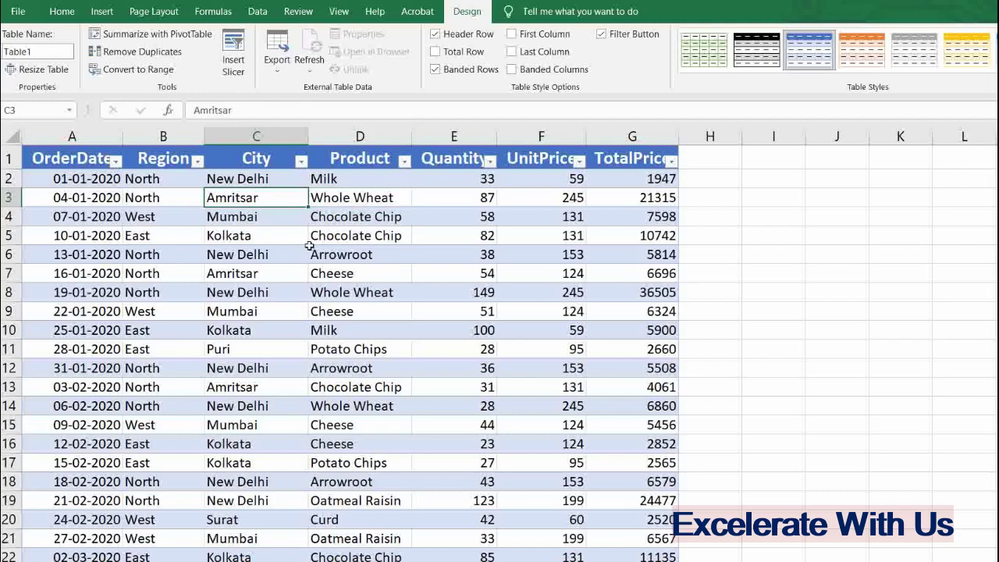
{"action": "left_click", "coordinate": [399, 218]}
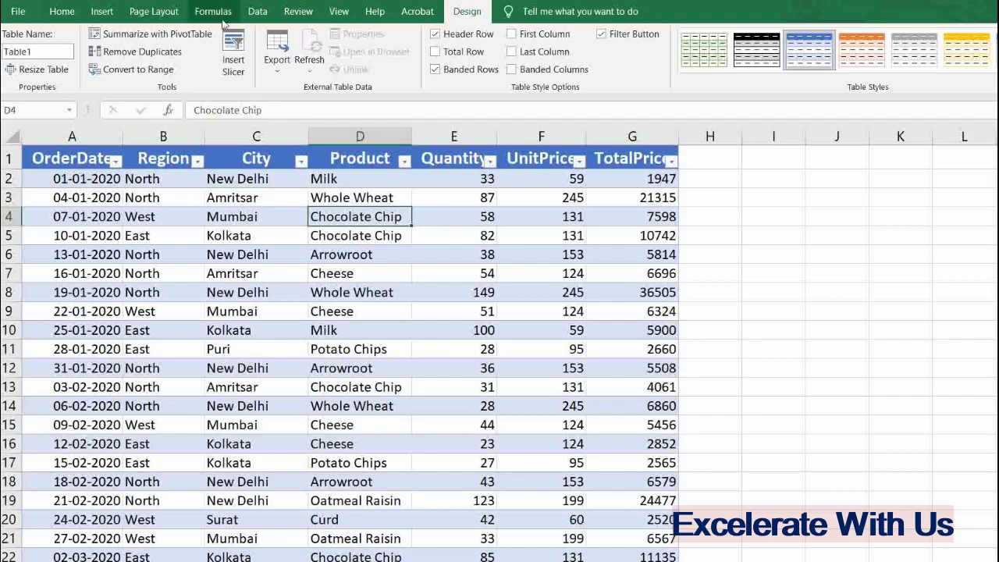
{"action": "left_click", "coordinate": [101, 12]}
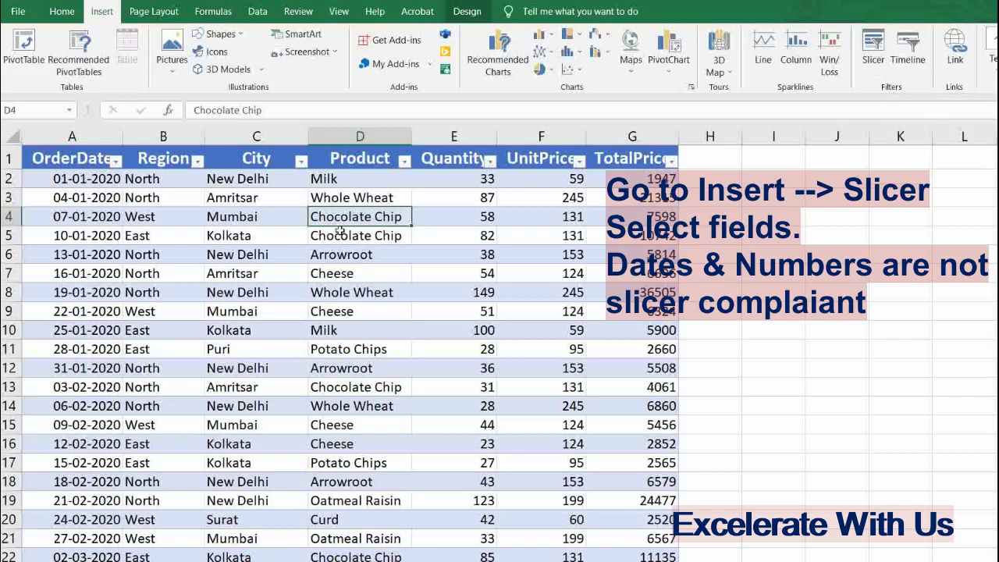
{"action": "left_click", "coordinate": [874, 53]}
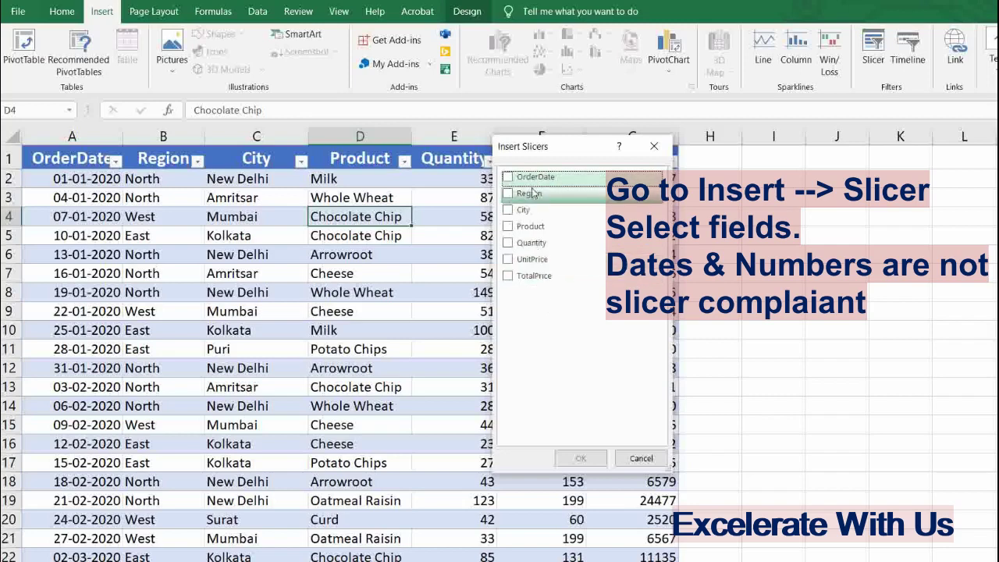
{"action": "left_click", "coordinate": [508, 226]}
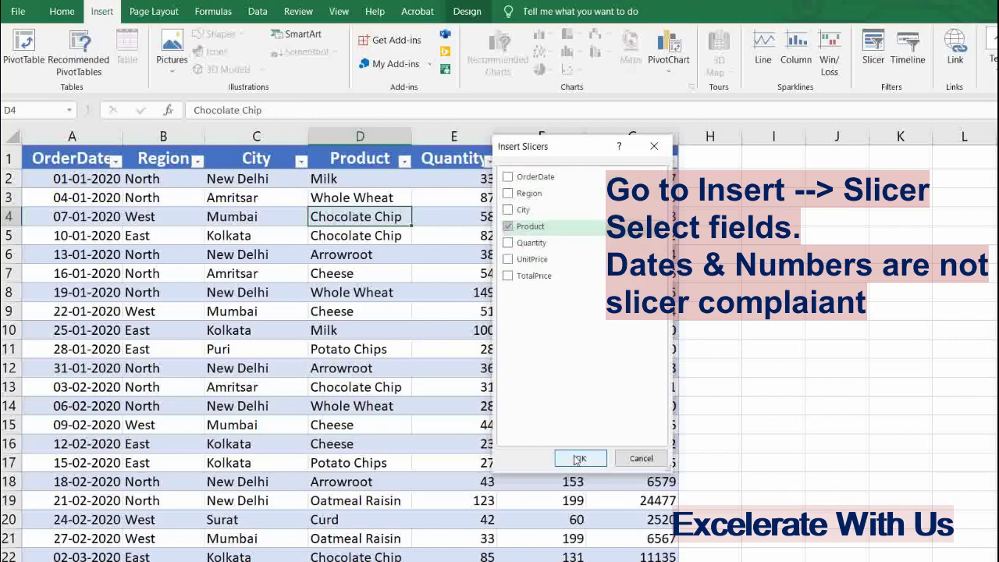
{"action": "left_click", "coordinate": [580, 458]}
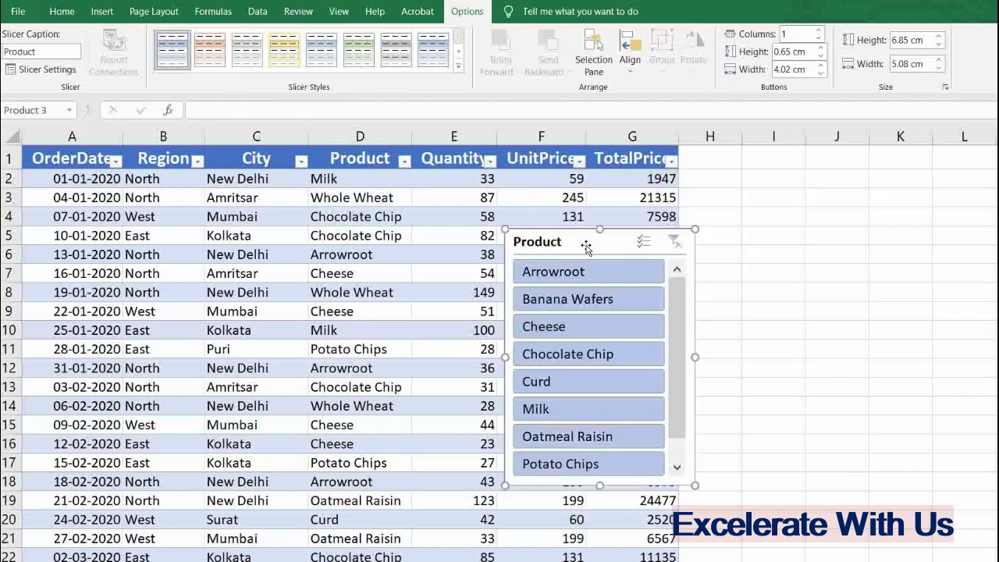
Step: Move the Product slicer into the empty columns beside the table and shrink it to about 6.77 cm high by 4.94 cm wide
{"action": "left_click_drag", "start_coordinate": [586, 246], "coordinate": [798, 175]}
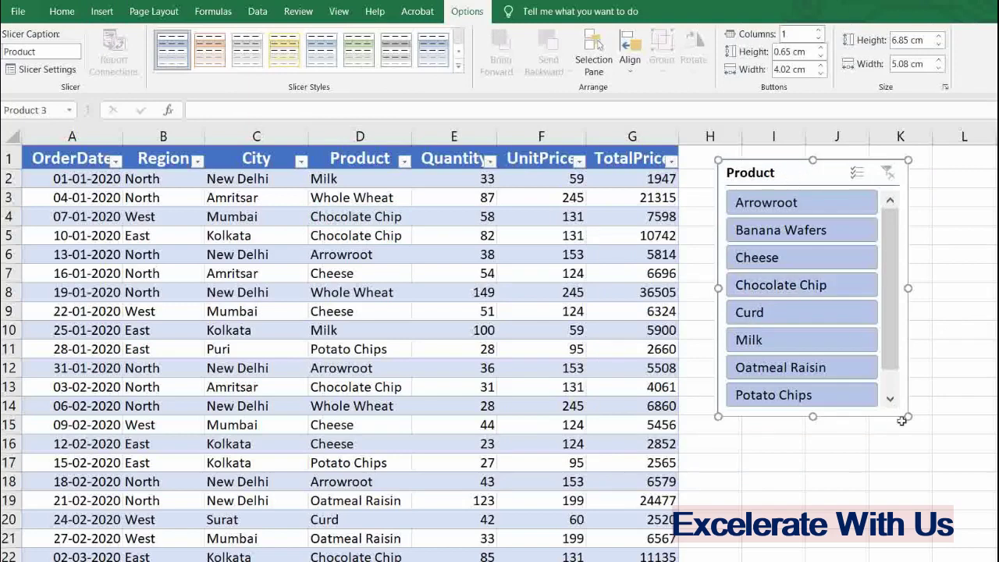
{"action": "mouse_move", "coordinate": [905, 417]}
{"action": "left_mouse_down"}
{"action": "mouse_move", "coordinate": [883, 346]}
{"action": "mouse_move", "coordinate": [916, 390]}
{"action": "mouse_move", "coordinate": [899, 413]}
{"action": "left_mouse_up"}
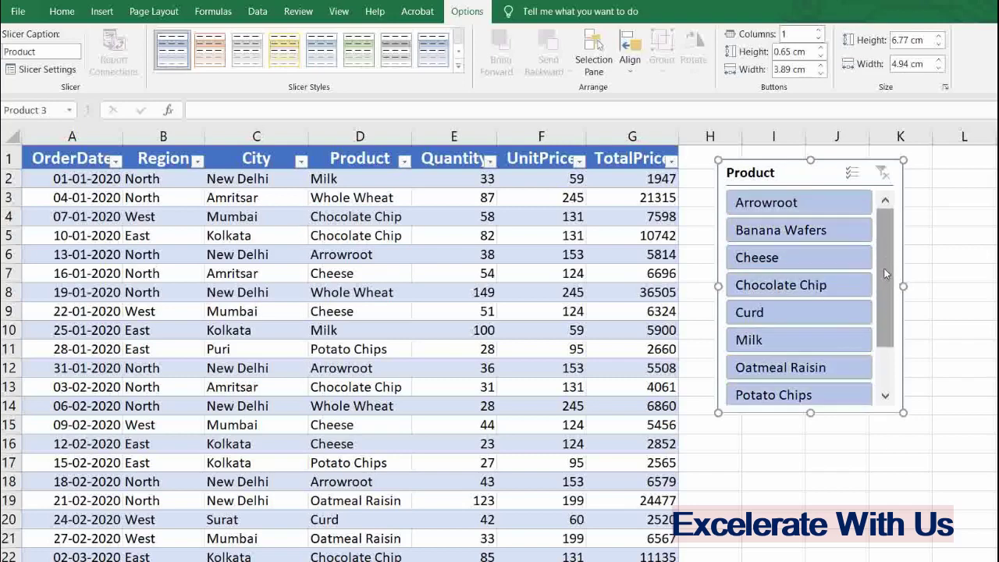
{"action": "left_click_drag", "start_coordinate": [885, 273], "coordinate": [890, 373]}
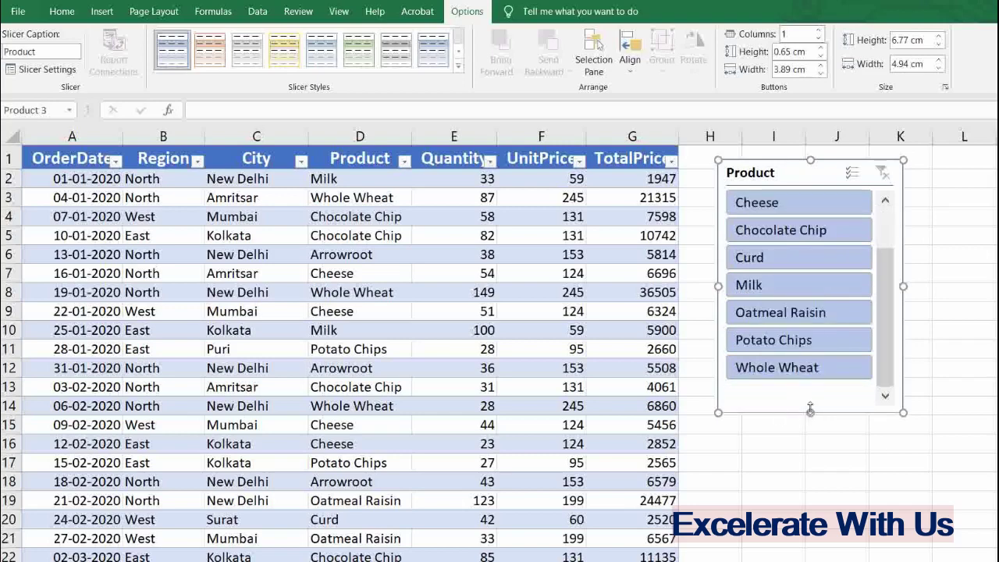
{"action": "left_click_drag", "start_coordinate": [884, 302], "coordinate": [883, 263]}
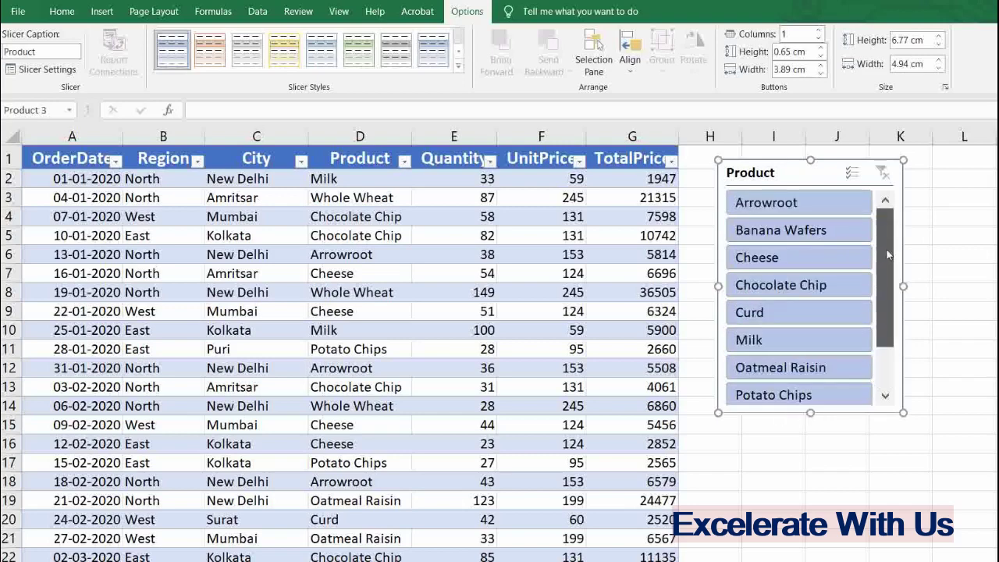
Step: Try the Product slicer with Cheese and with Banana Wafers plus Milk, and clear its filter
{"action": "left_click", "coordinate": [766, 259]}
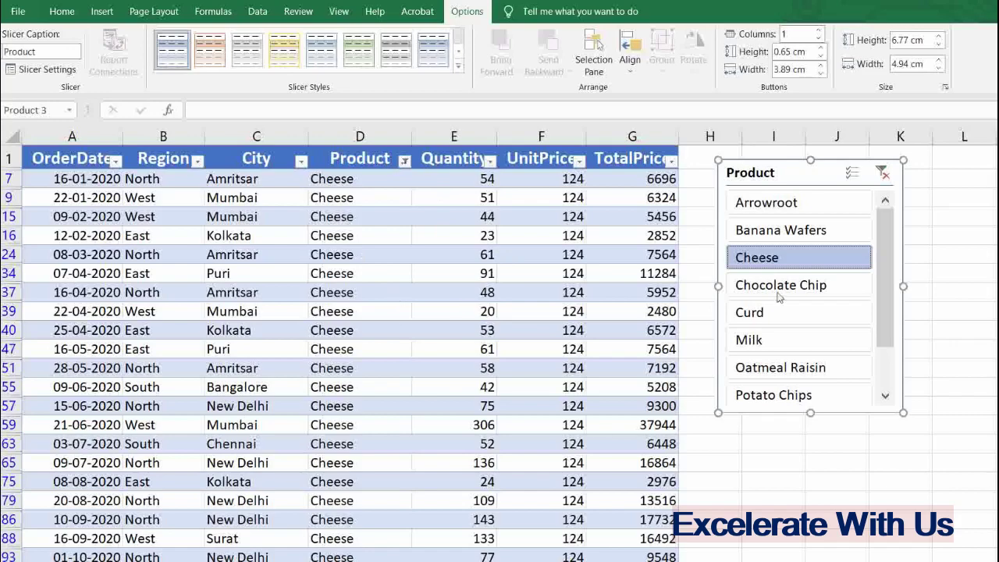
{"action": "left_click", "coordinate": [819, 234]}
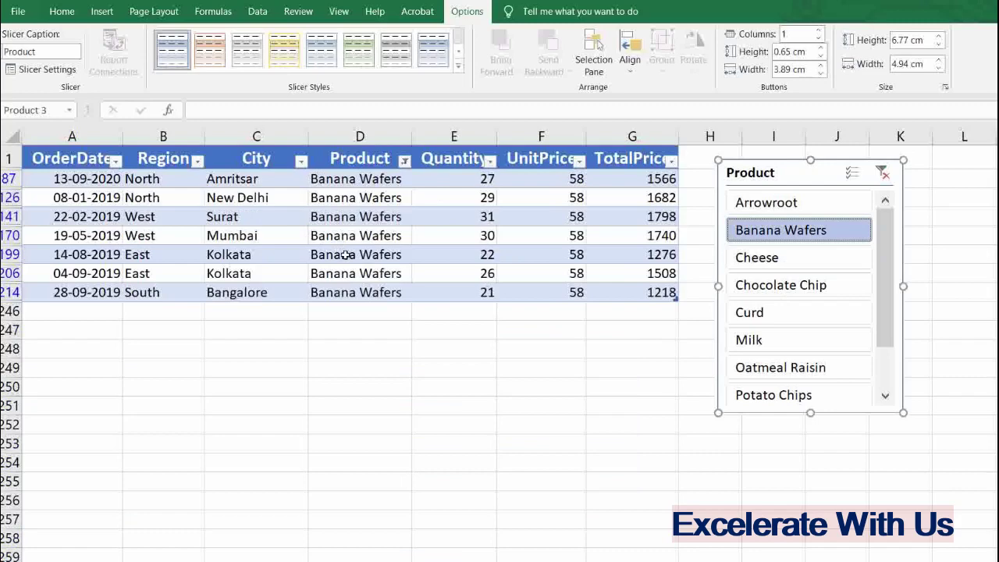
{"action": "left_click", "coordinate": [793, 350]}
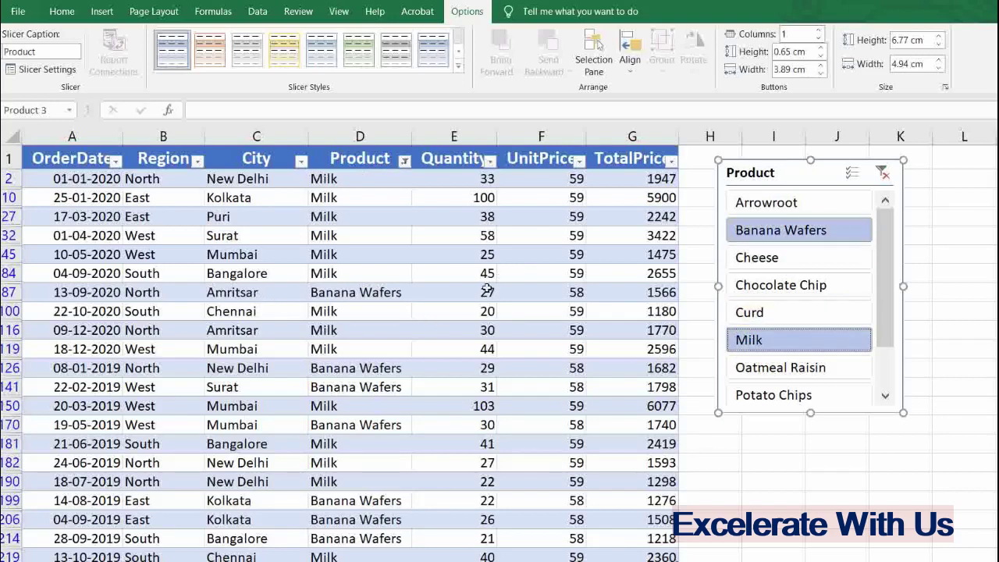
{"action": "left_click", "coordinate": [884, 175]}
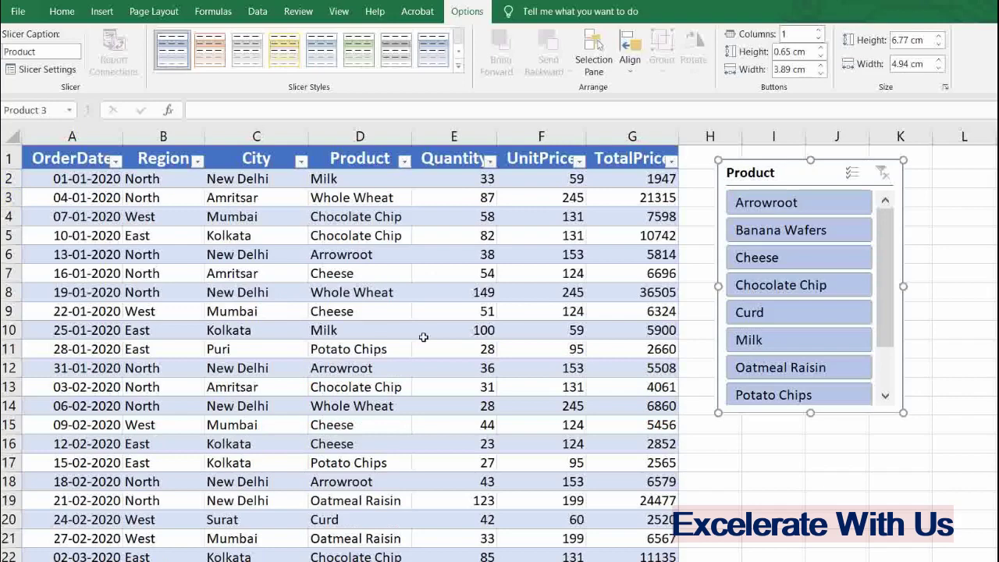
Step: Turn on multi-select in the Product slicer, exclude Banana Wafers, Chocolate Chip and Oatmeal Raisin, and clear the filter
{"action": "left_click", "coordinate": [854, 177]}
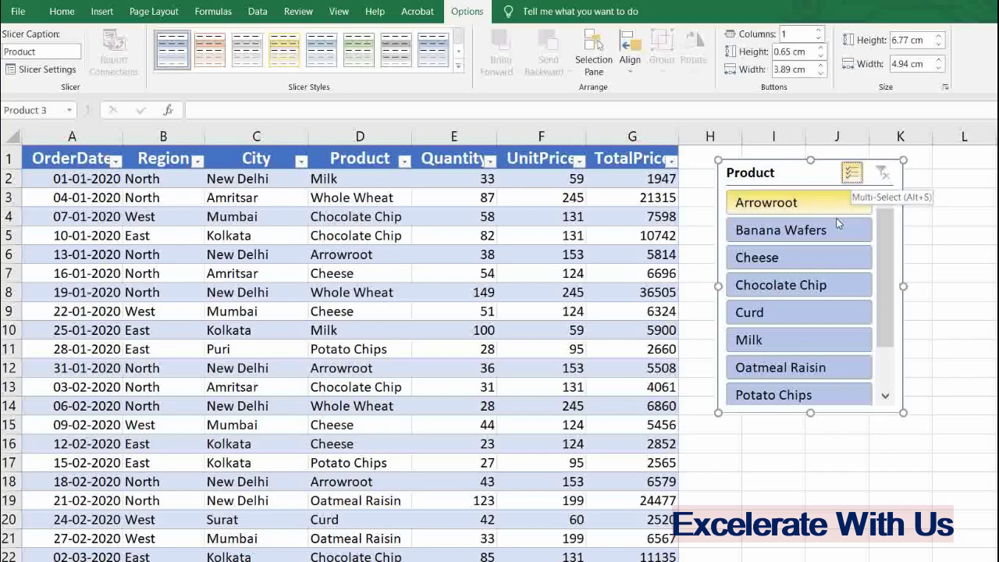
{"action": "left_click", "coordinate": [781, 228]}
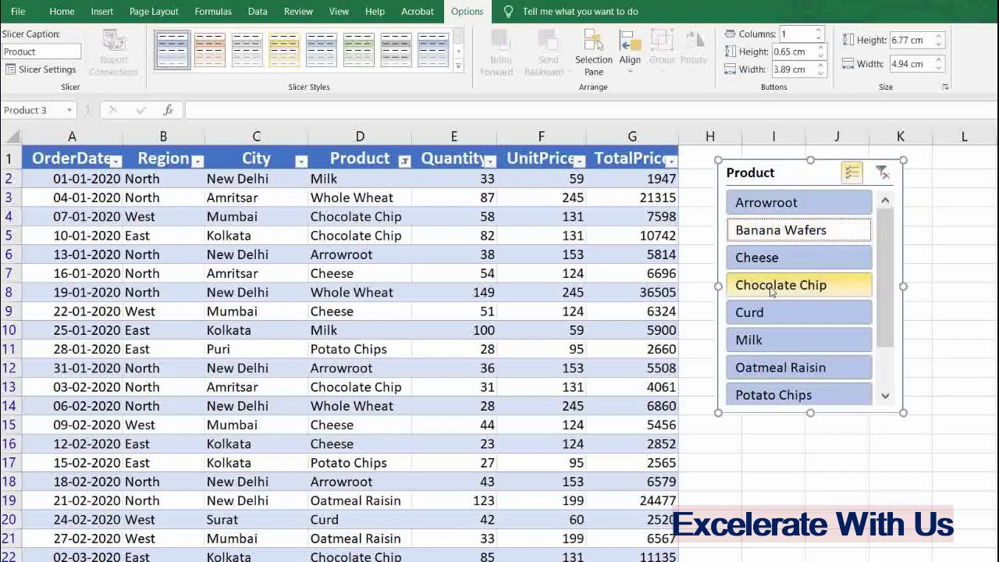
{"action": "left_click", "coordinate": [777, 285]}
{"action": "left_click", "coordinate": [765, 365]}
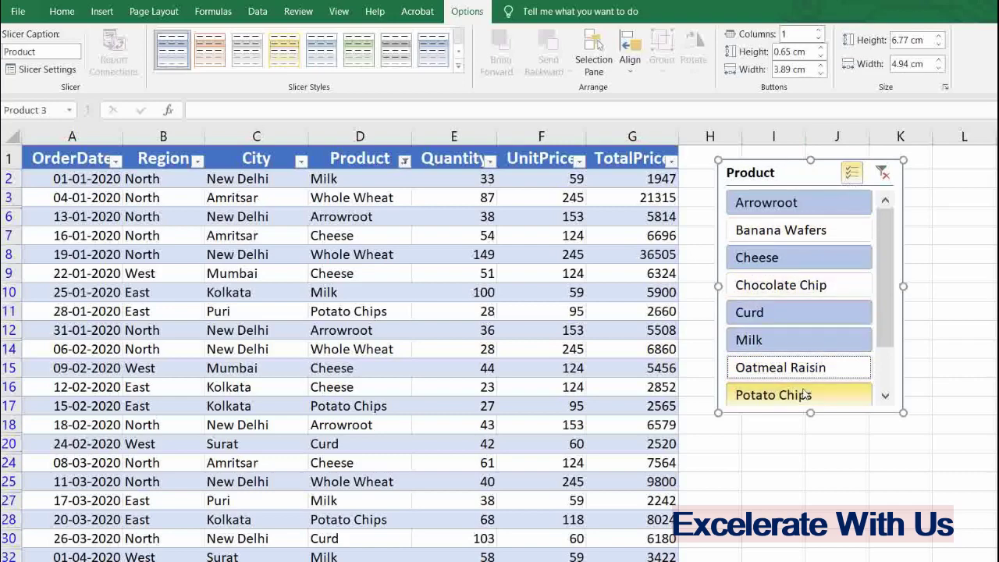
{"action": "left_click", "coordinate": [884, 173]}
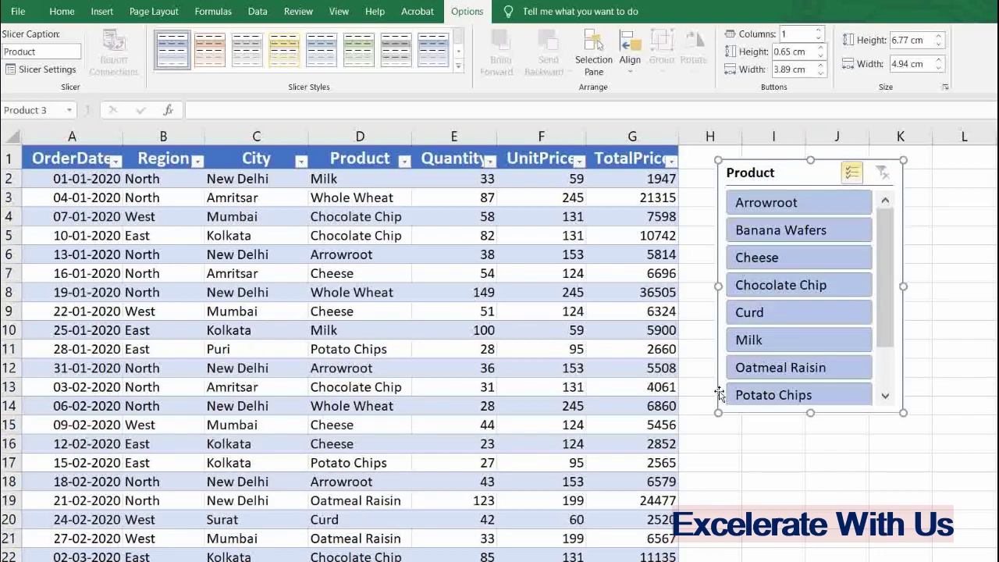
Step: Resize the Product slicer to about 6.74 cm high by 4.76 cm wide
{"action": "mouse_move", "coordinate": [902, 160]}
{"action": "left_mouse_down"}
{"action": "mouse_move", "coordinate": [875, 207]}
{"action": "mouse_move", "coordinate": [895, 160]}
{"action": "left_mouse_up"}
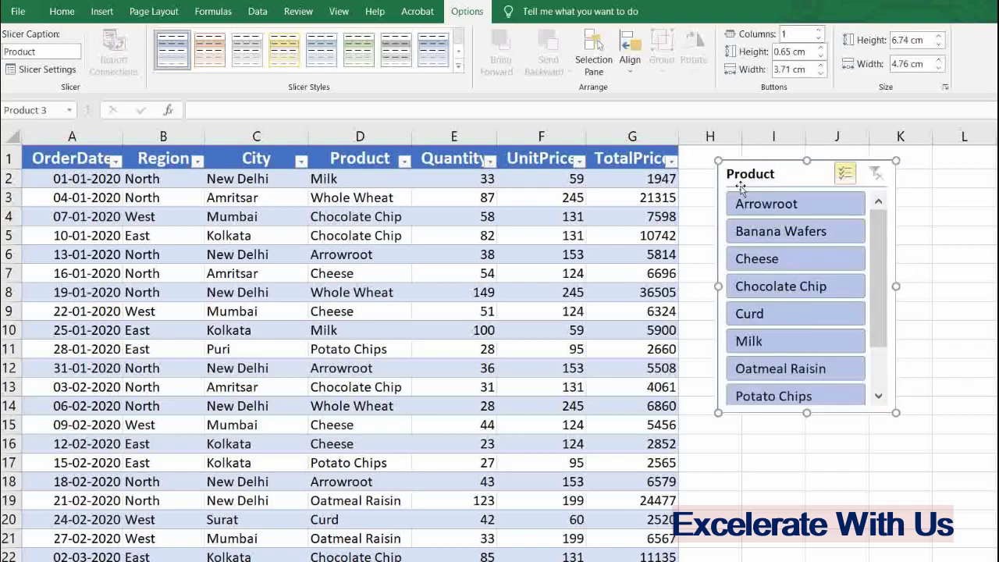
Step: Try ABC as the Product slicer's caption, and set the caption back to Product
{"action": "left_click", "coordinate": [23, 51]}
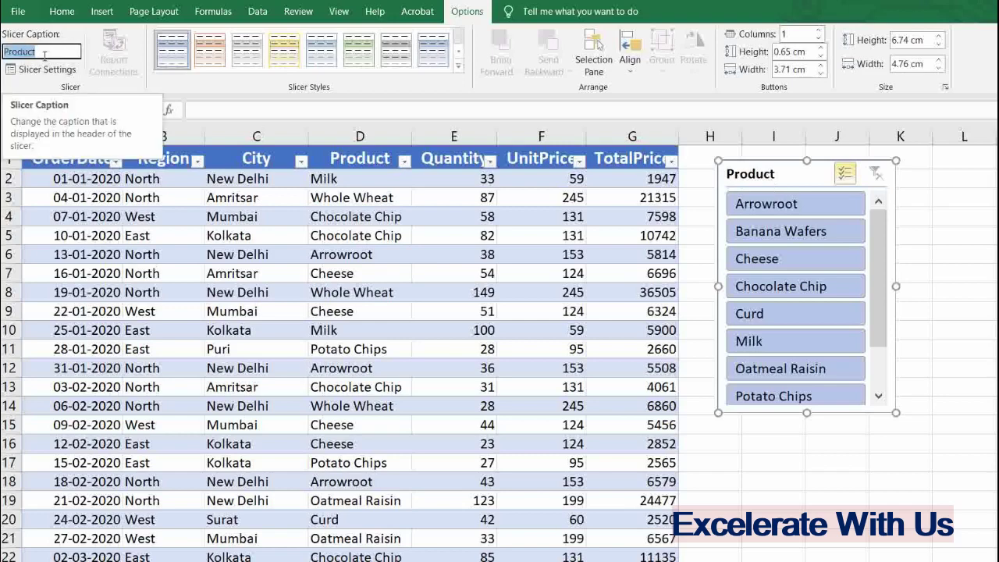
{"action": "type", "text": "AB"}
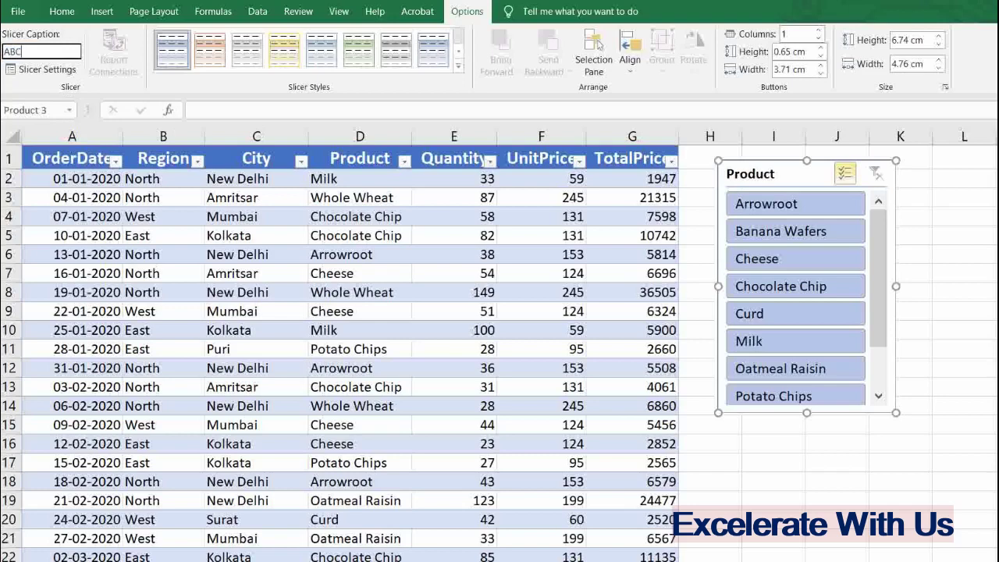
{"action": "type", "text": "C"}
{"action": "key", "text": "Return"}
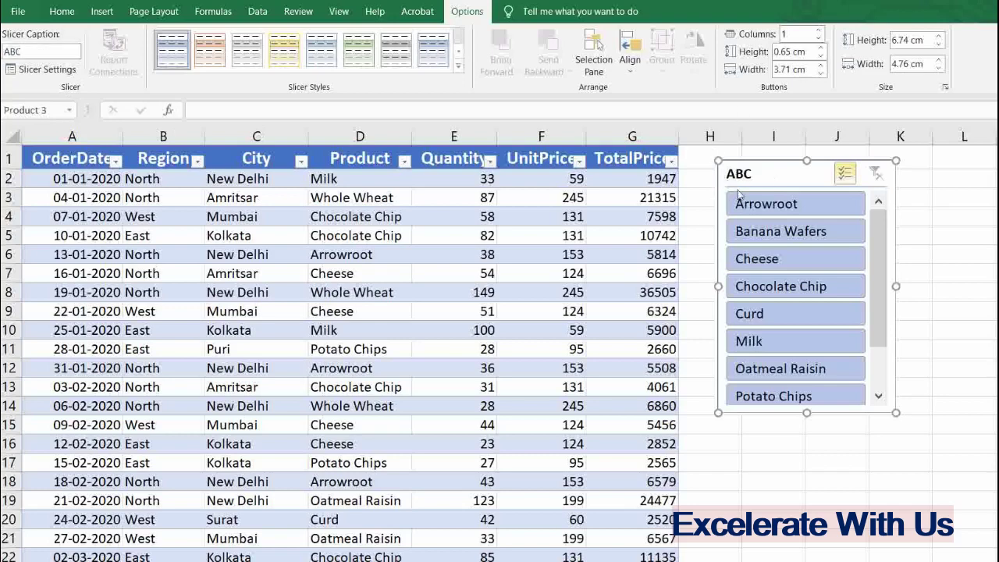
{"action": "left_click", "coordinate": [5, 51]}
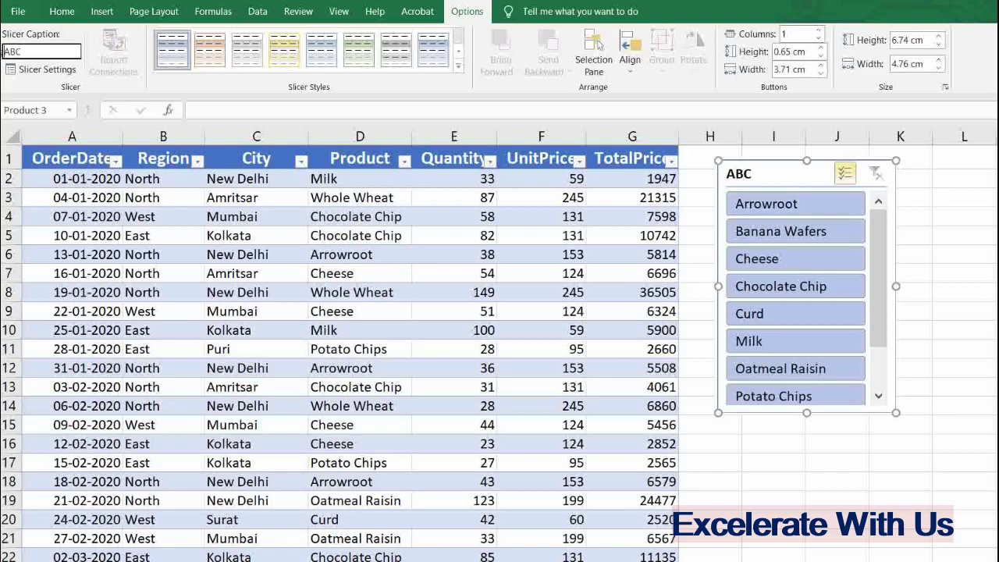
{"action": "left_click_drag", "start_coordinate": [4, 52], "coordinate": [39, 58]}
{"action": "type", "text": "Product"}
{"action": "key", "text": "Return"}
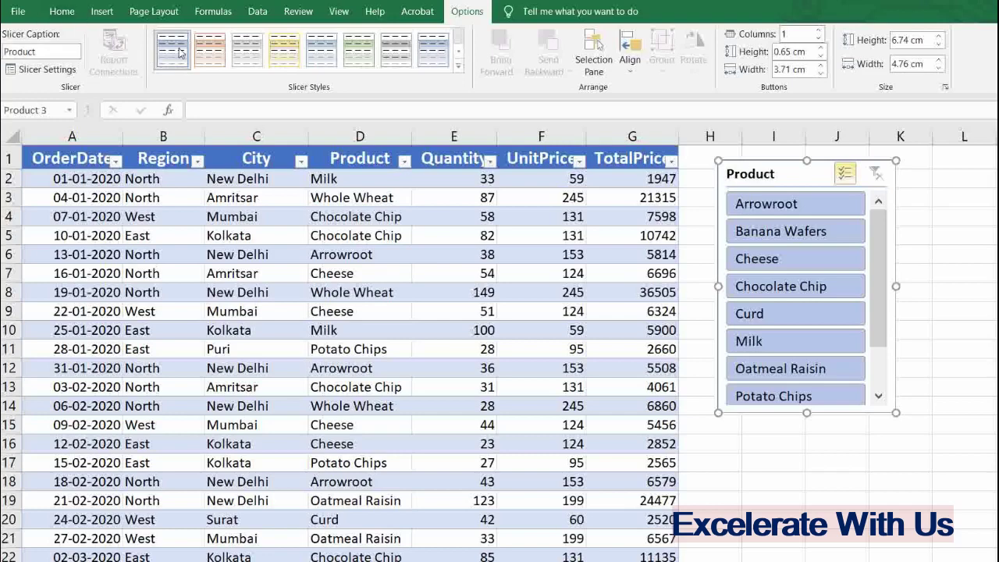
Step: Try light orange, green and blue styles on the Product slicer, and apply the dark solid blue style
{"action": "left_click", "coordinate": [211, 54]}
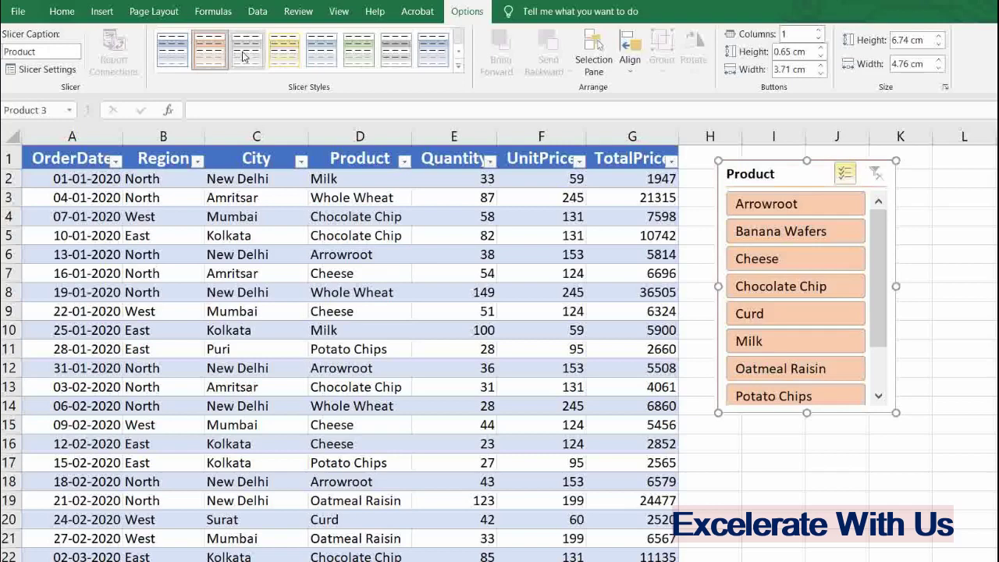
{"action": "left_click", "coordinate": [322, 51]}
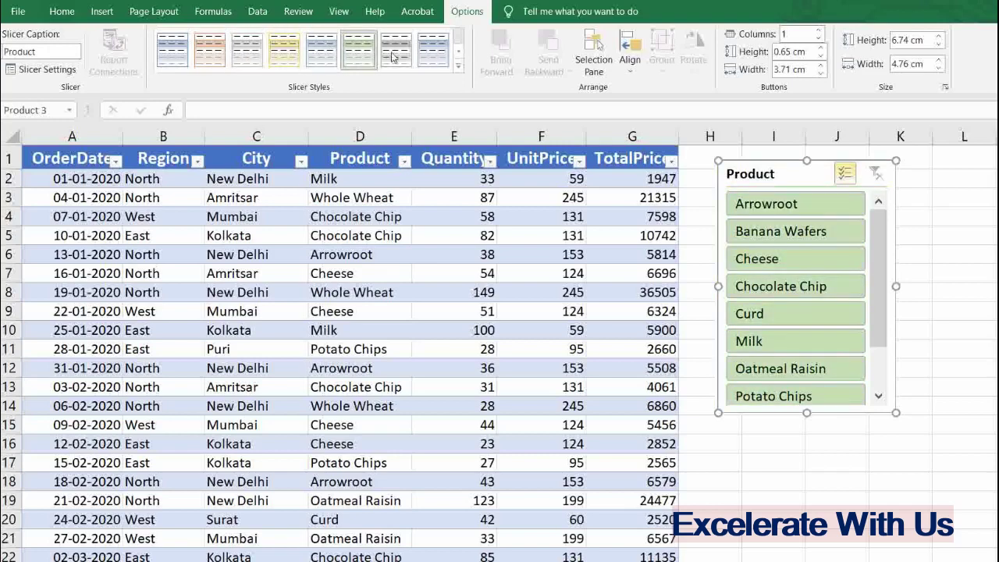
{"action": "left_click", "coordinate": [433, 59]}
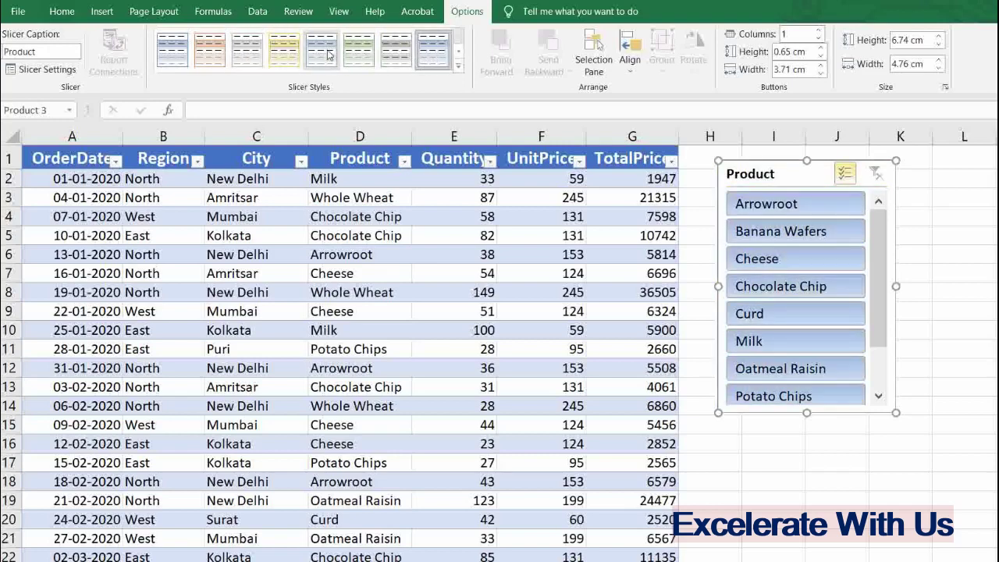
{"action": "left_click", "coordinate": [358, 50]}
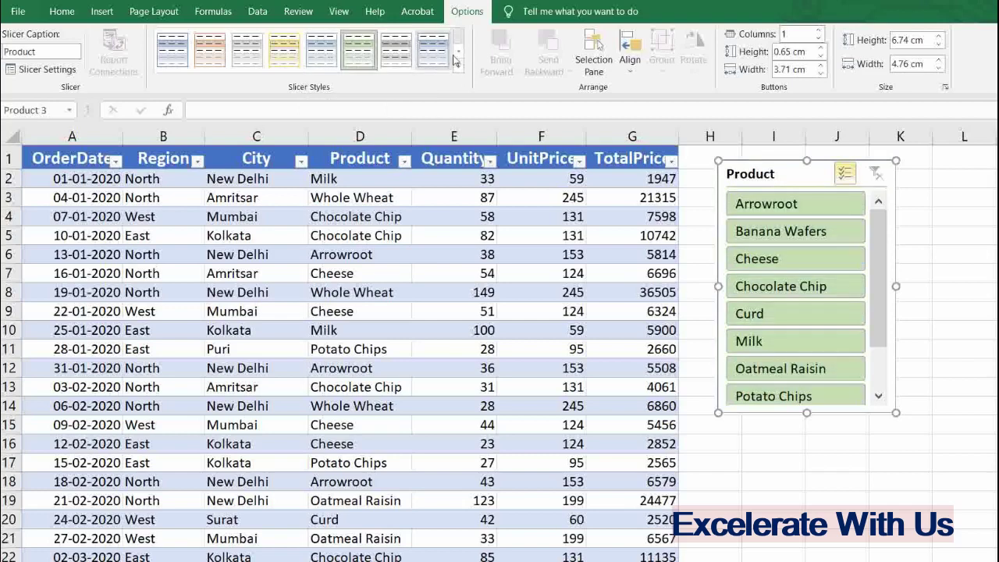
{"action": "left_click", "coordinate": [460, 53]}
{"action": "left_click", "coordinate": [322, 50]}
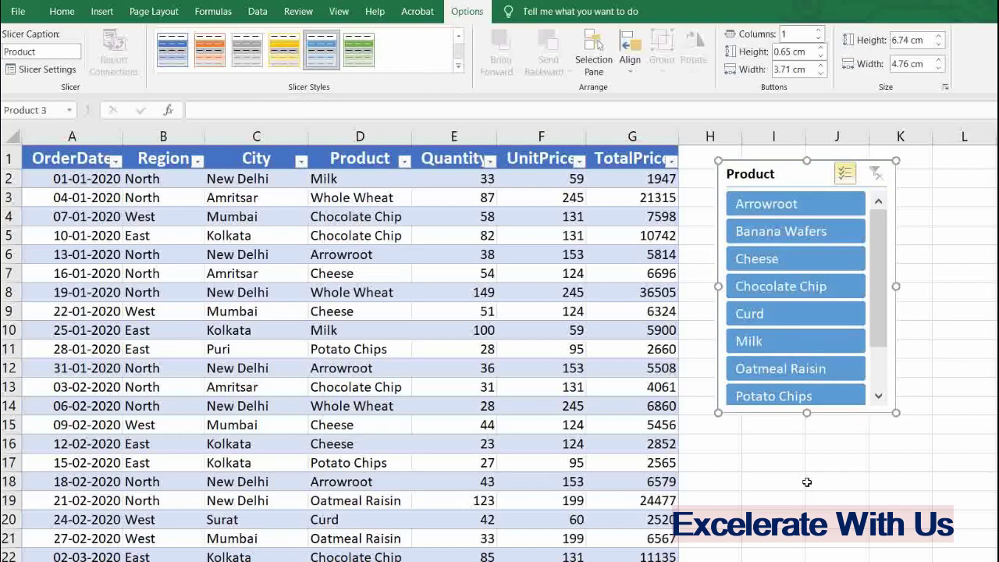
Step: Resize the Product slicer to about 6.58 cm high by 4.86 cm wide
{"action": "left_click", "coordinate": [799, 51]}
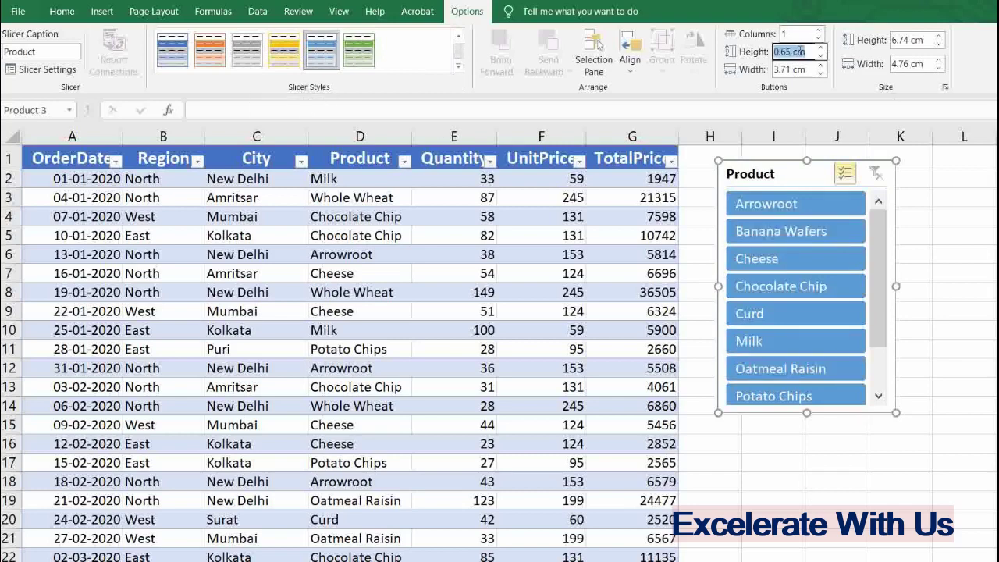
{"action": "left_click", "coordinate": [801, 71]}
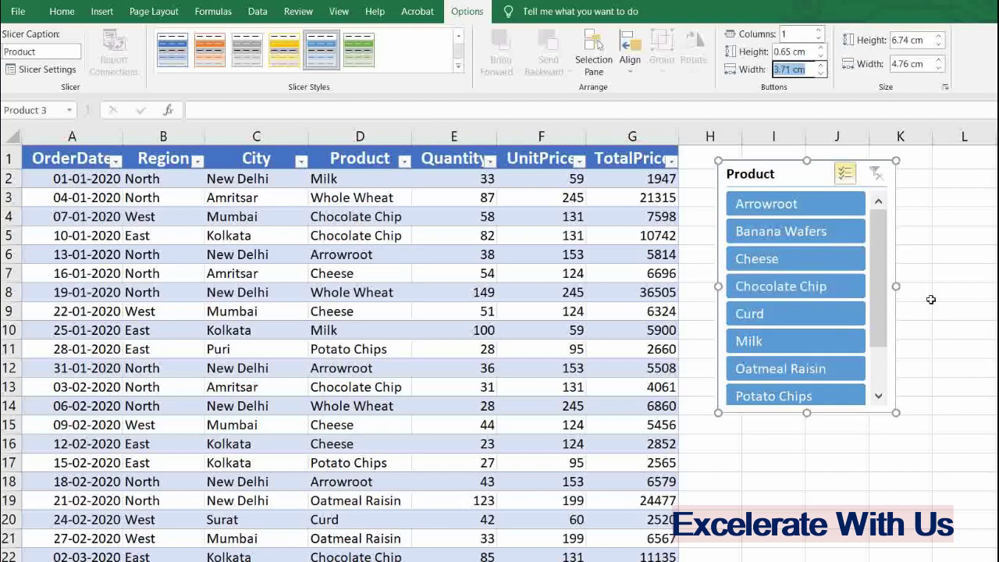
{"action": "left_click", "coordinate": [899, 288]}
{"action": "left_click_drag", "start_coordinate": [899, 288], "coordinate": [905, 287]}
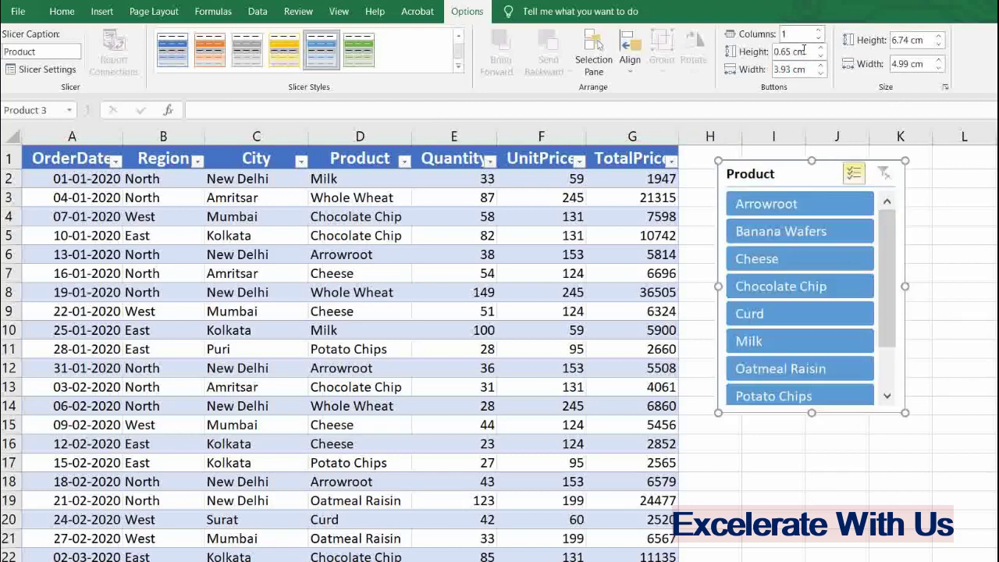
{"action": "mouse_move", "coordinate": [905, 412]}
{"action": "left_mouse_down"}
{"action": "mouse_move", "coordinate": [887, 391]}
{"action": "mouse_move", "coordinate": [900, 407]}
{"action": "left_mouse_up"}
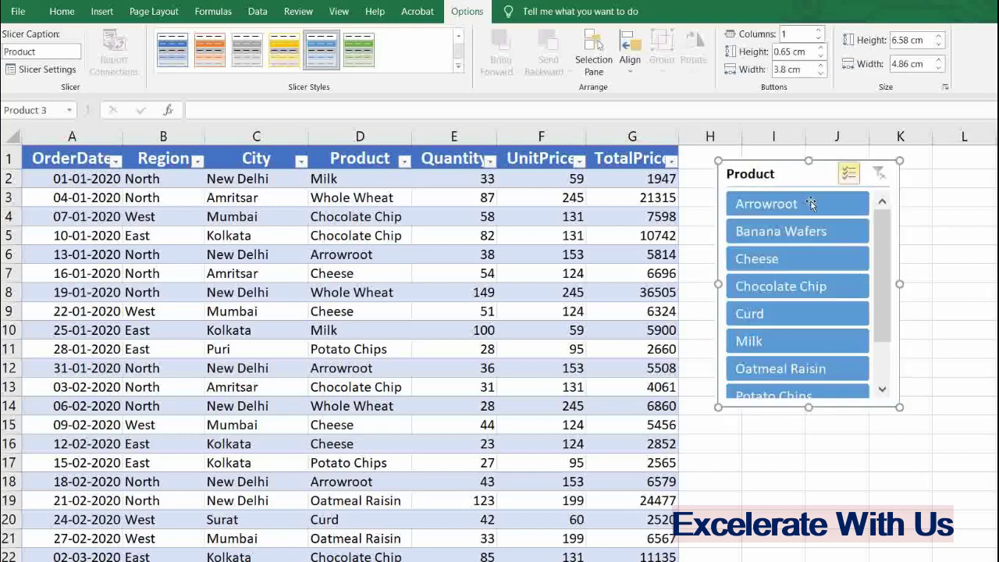
Step: Arrange the Product slicer's buttons in two columns after trying three, and resize the slicer to about 4.9 cm high by 6.16 cm wide
{"action": "left_click", "coordinate": [801, 34]}
{"action": "left_click", "coordinate": [819, 31]}
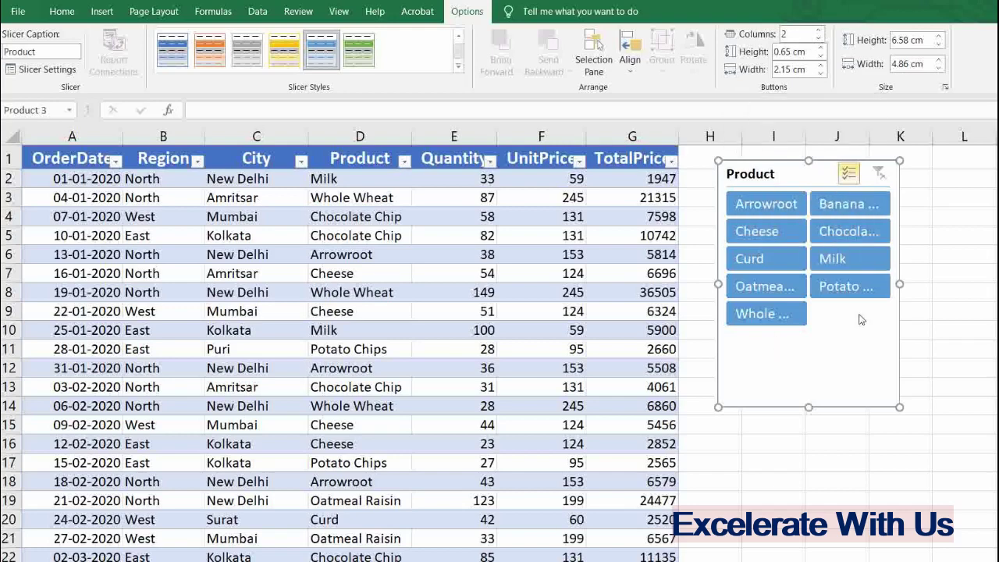
{"action": "left_click", "coordinate": [820, 31]}
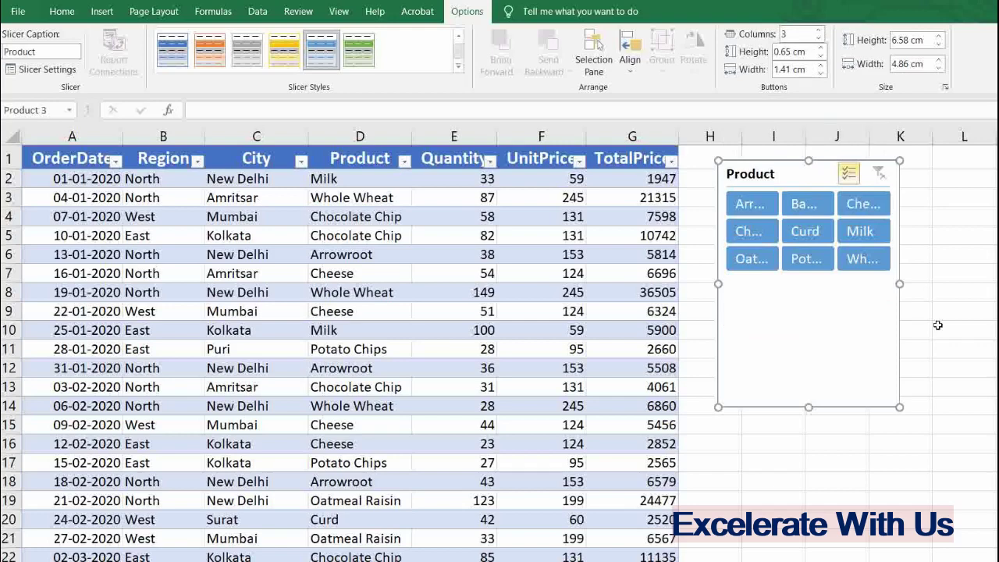
{"action": "left_click_drag", "start_coordinate": [899, 284], "coordinate": [984, 332]}
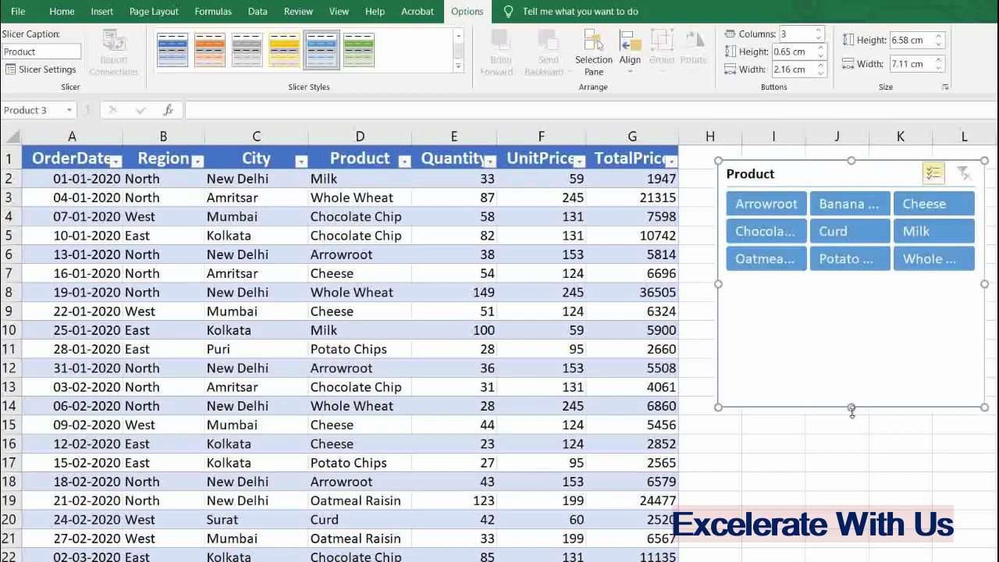
{"action": "left_click_drag", "start_coordinate": [851, 407], "coordinate": [843, 321]}
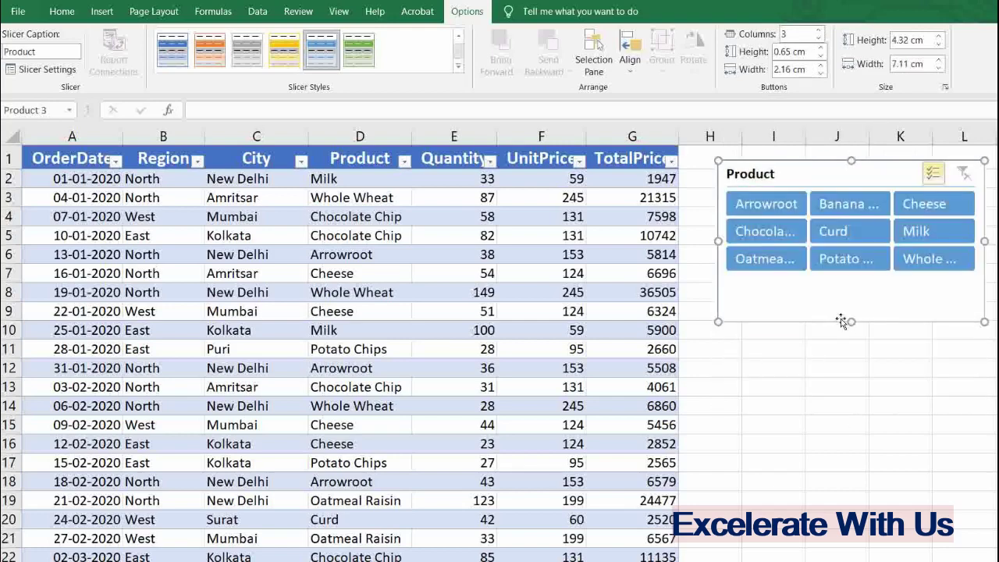
{"action": "left_click", "coordinate": [819, 38]}
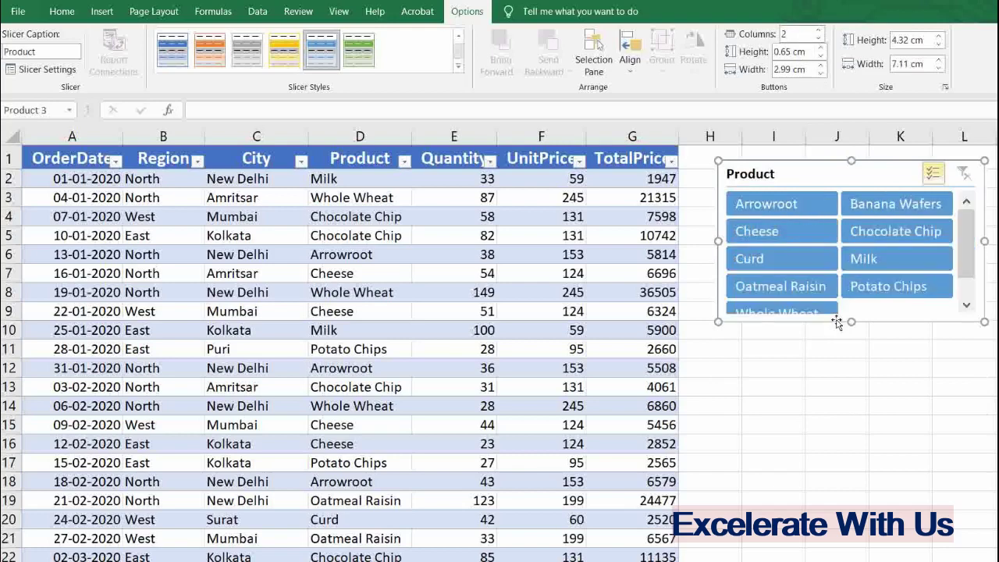
{"action": "left_click_drag", "start_coordinate": [851, 321], "coordinate": [856, 347]}
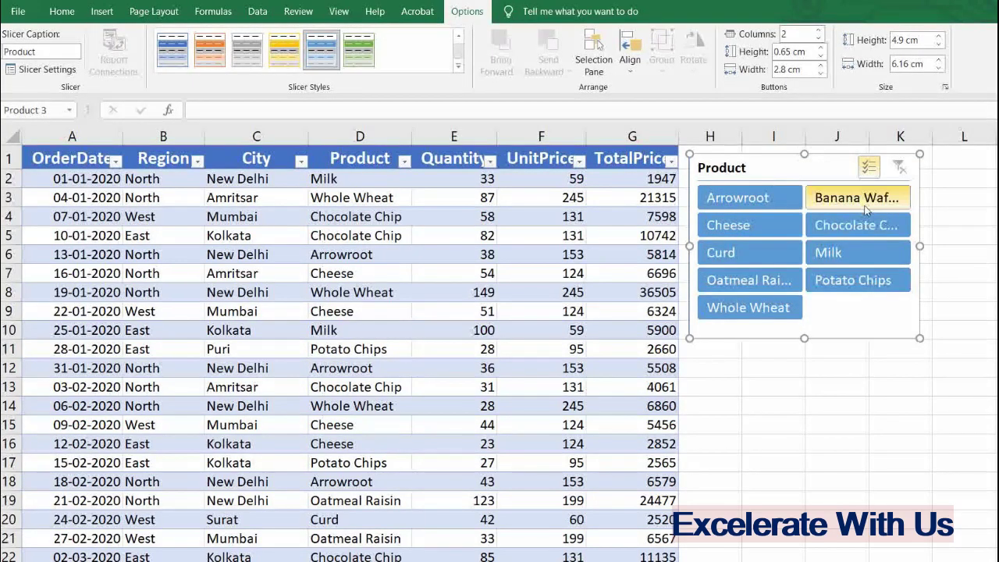
Step: Review the Product slicer's name, header, sorting and no-data settings, and close them without changes
{"action": "left_click", "coordinate": [45, 72]}
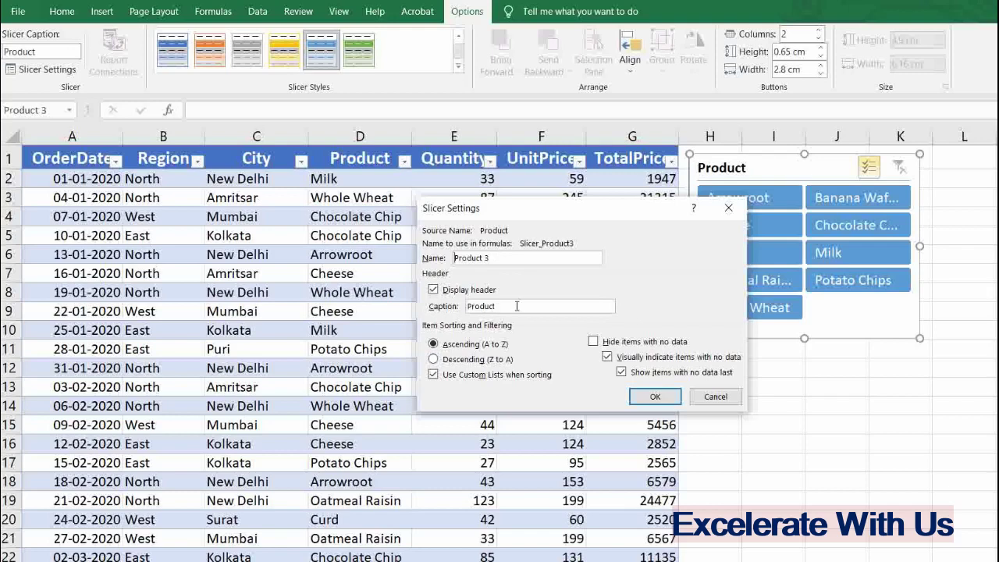
{"action": "left_click", "coordinate": [704, 401]}
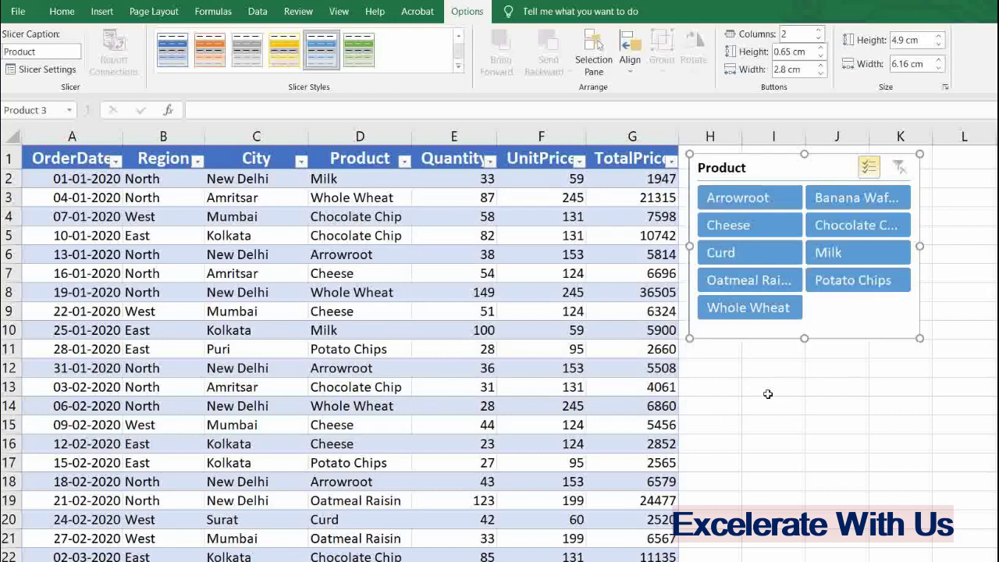
{"action": "left_click", "coordinate": [740, 379]}
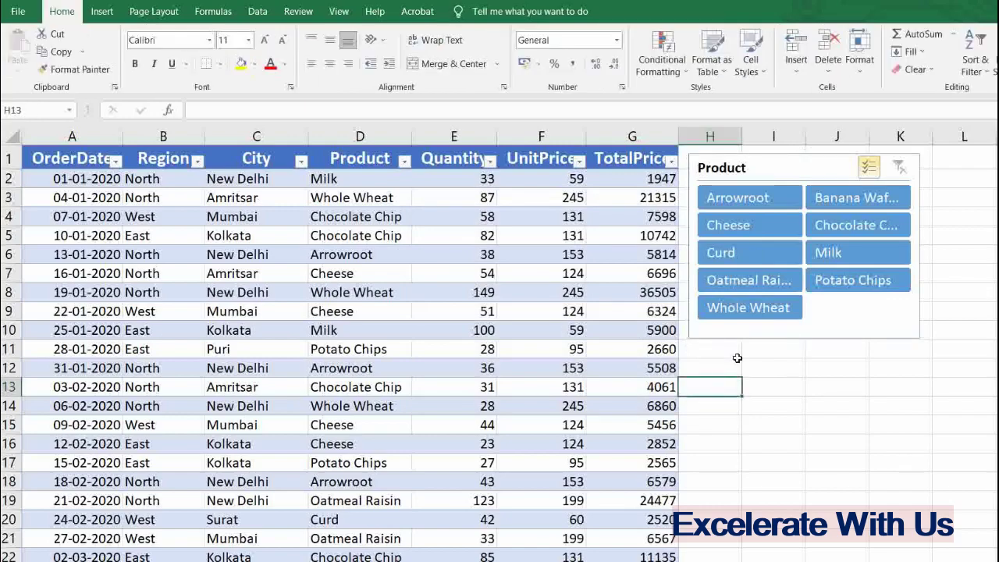
Step: Insert a Region slicer for the table and place it below the Product slicer, about 4.03 cm high
{"action": "left_click", "coordinate": [384, 272]}
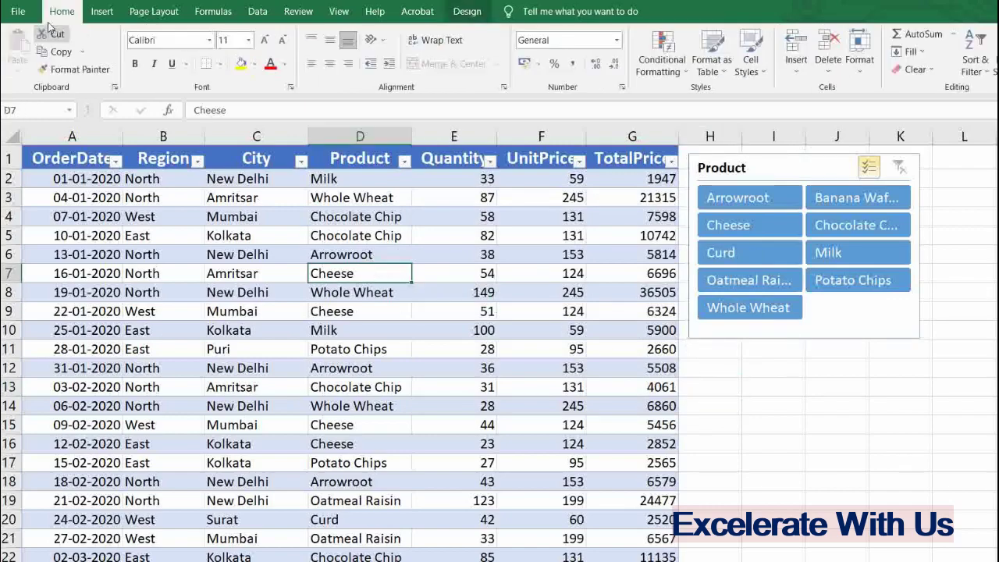
{"action": "left_click", "coordinate": [98, 12]}
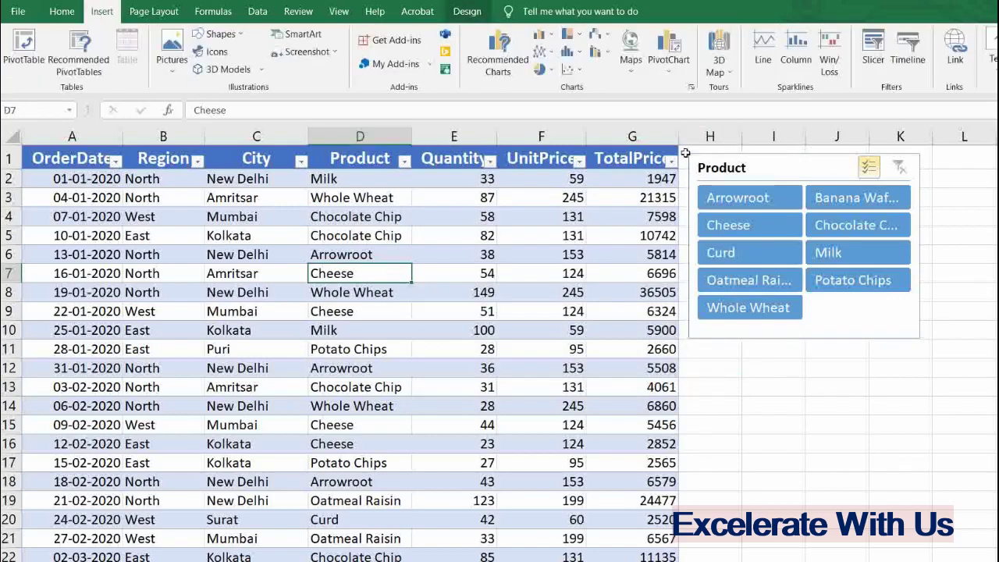
{"action": "left_click", "coordinate": [874, 51]}
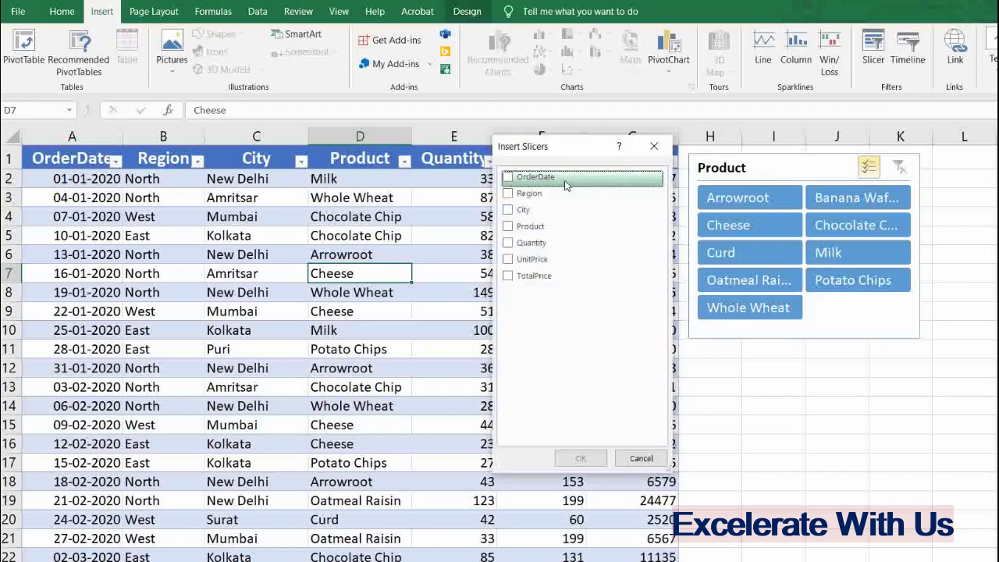
{"action": "left_click", "coordinate": [517, 196]}
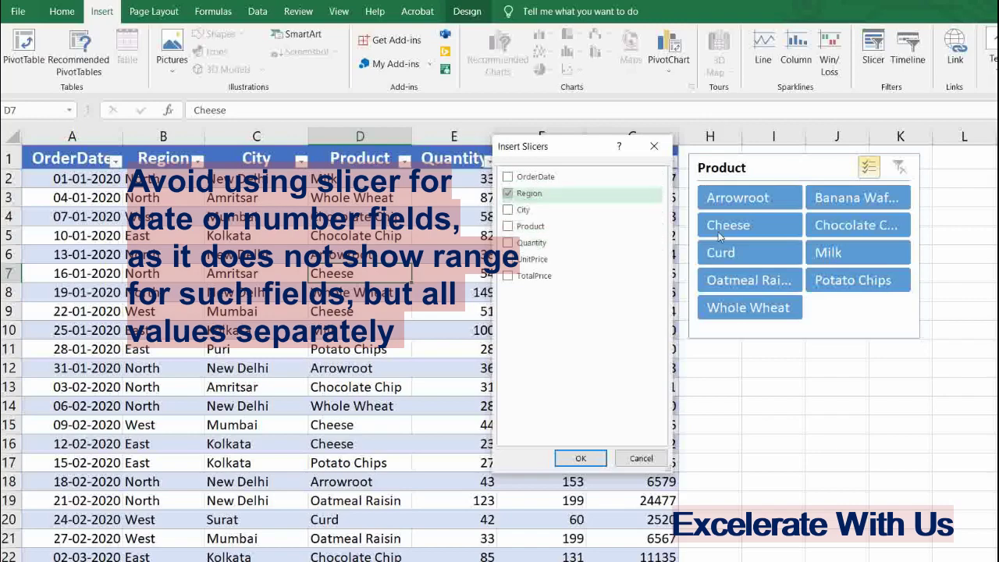
{"action": "left_click", "coordinate": [580, 458]}
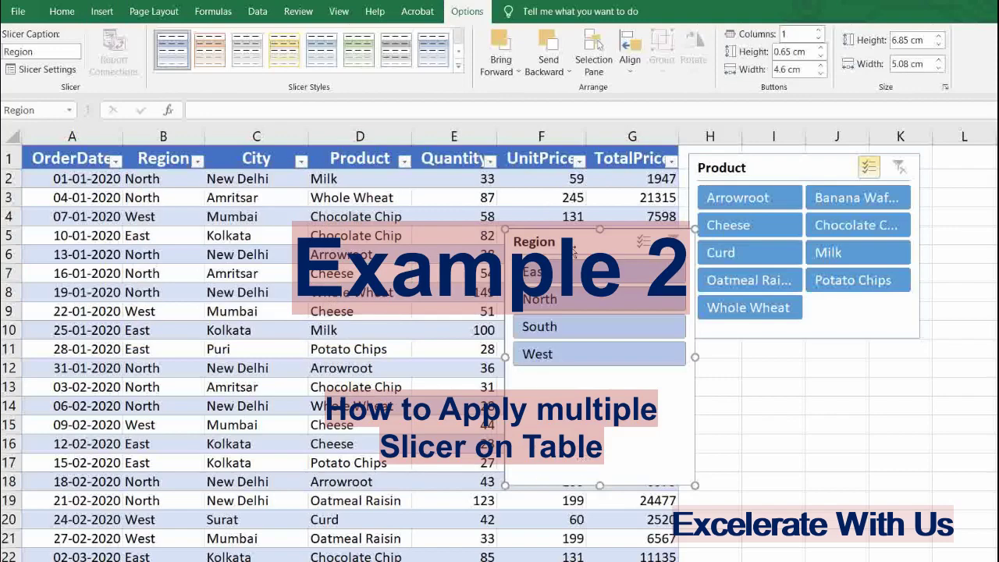
{"action": "left_click_drag", "start_coordinate": [587, 246], "coordinate": [780, 361]}
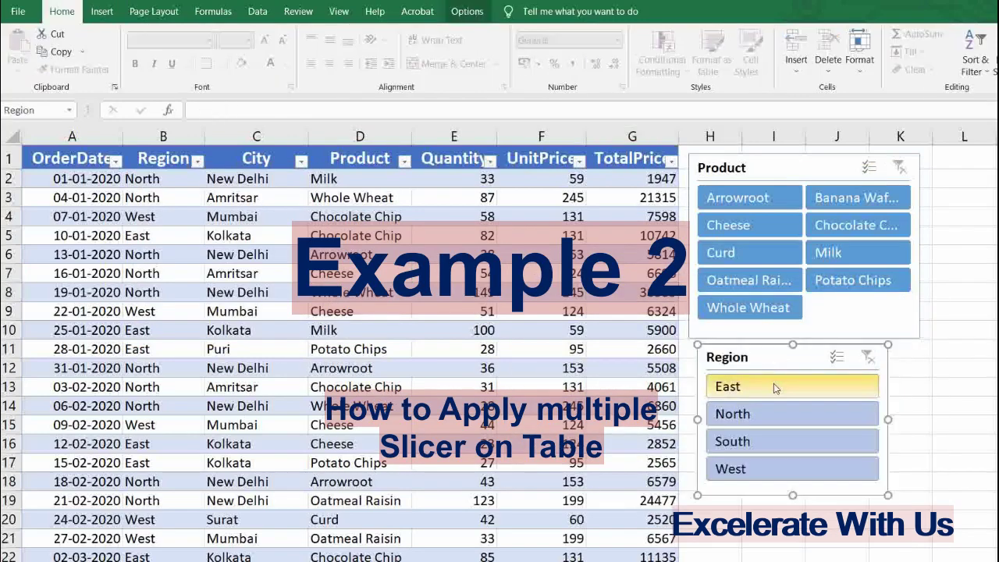
Step: Filter the table to East in the Region slicer and Cheese in the Product slicer
{"action": "left_click", "coordinate": [773, 388]}
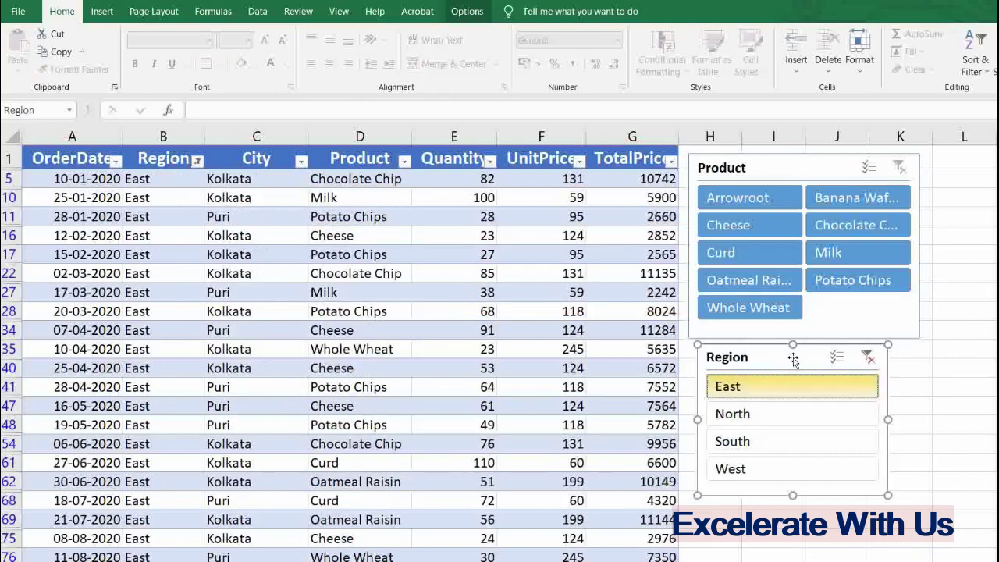
{"action": "left_click", "coordinate": [773, 223]}
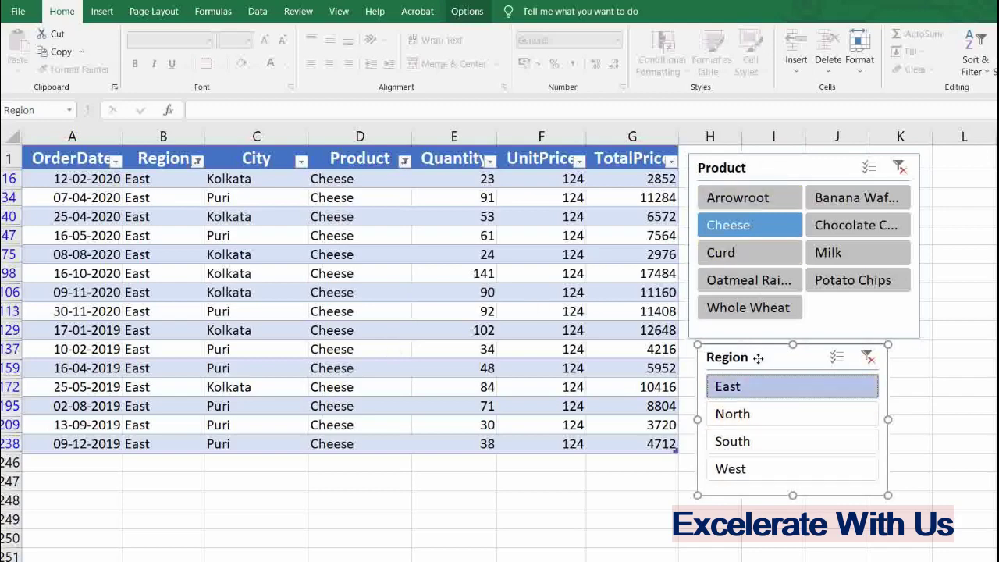
Step: Move the Region slicer up to overlap the lower part of the Product slicer, and clear both slicers' filters
{"action": "left_click_drag", "start_coordinate": [759, 358], "coordinate": [762, 305]}
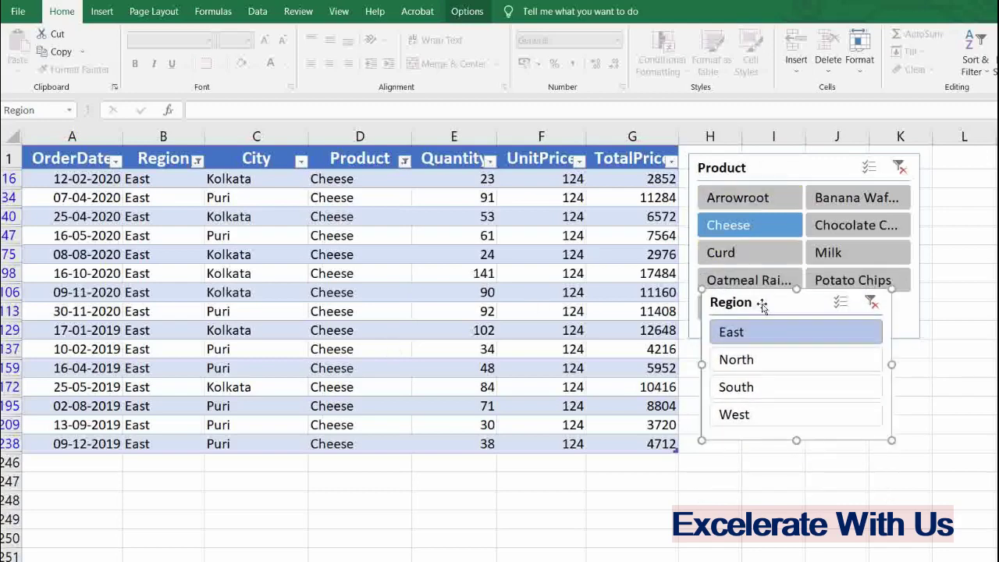
{"action": "left_click", "coordinate": [871, 302]}
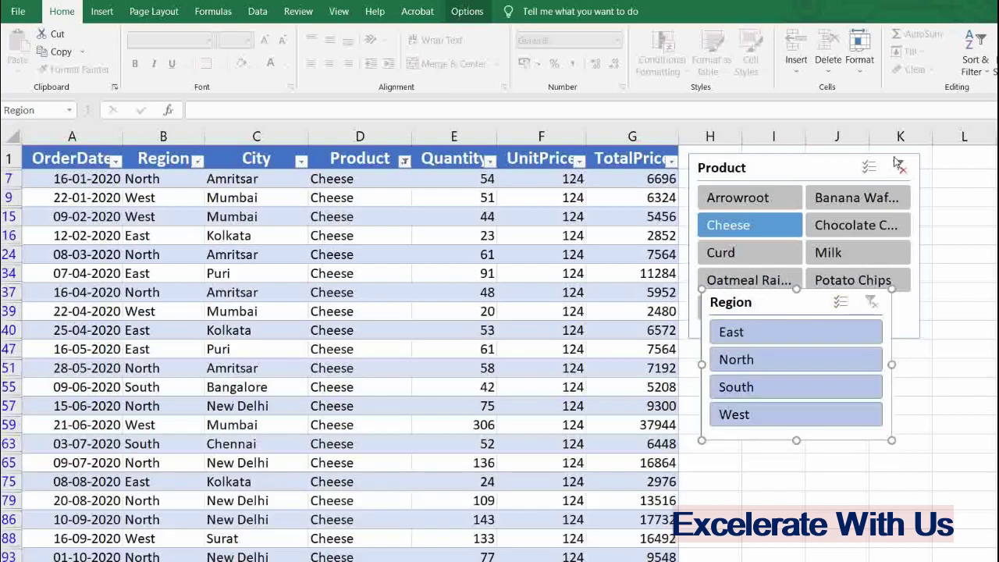
{"action": "left_click", "coordinate": [908, 170]}
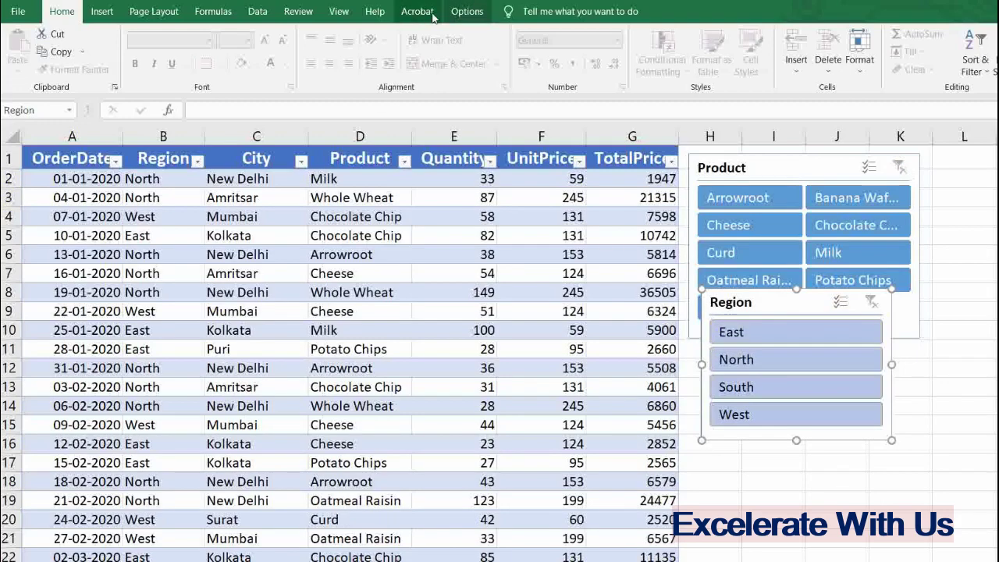
Step: Send the Region slicer backward behind the Product slicer and move it down to sit just below the Product slicer
{"action": "left_click", "coordinate": [467, 11]}
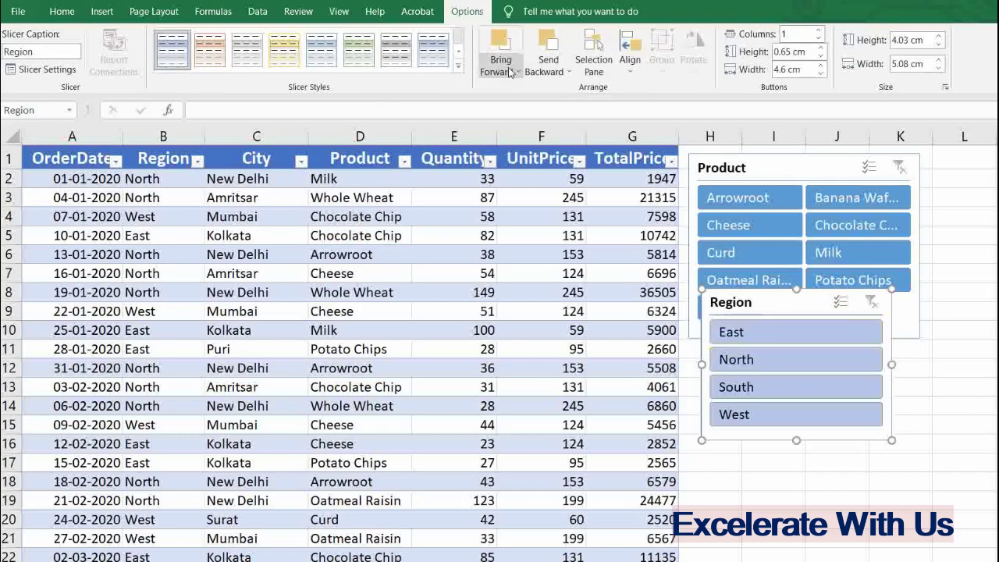
{"action": "left_click", "coordinate": [547, 68]}
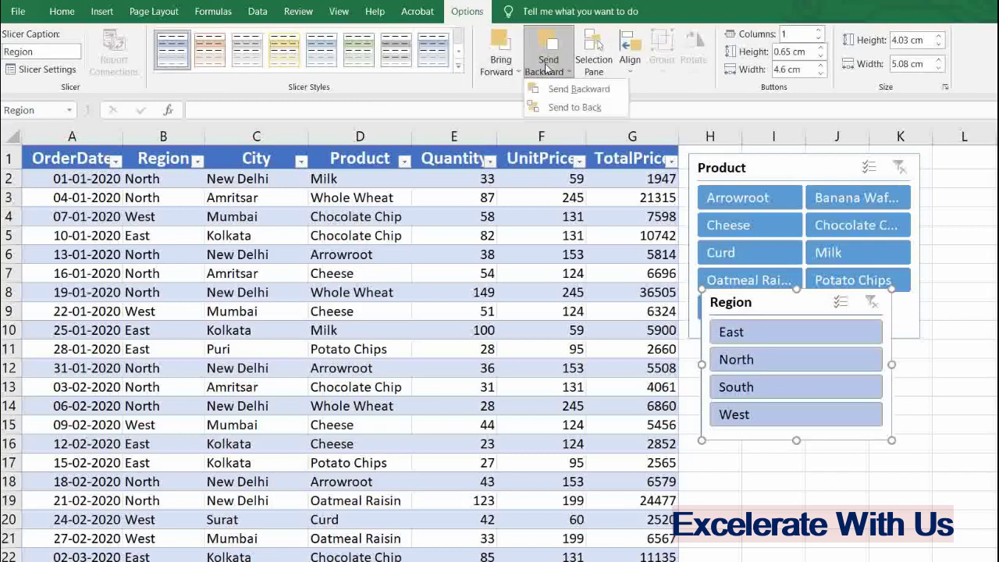
{"action": "left_click", "coordinate": [578, 88]}
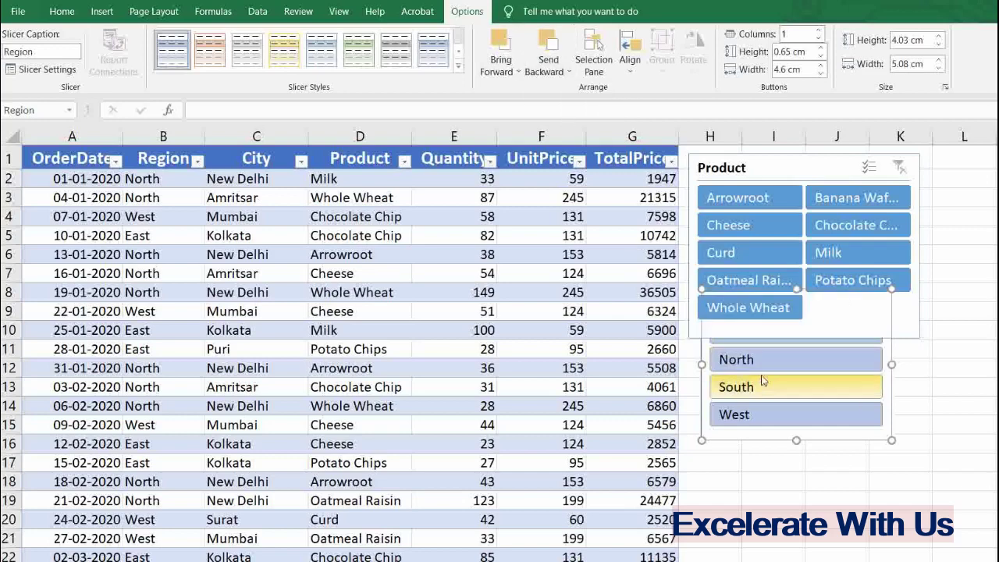
{"action": "left_click_drag", "start_coordinate": [770, 442], "coordinate": [773, 489]}
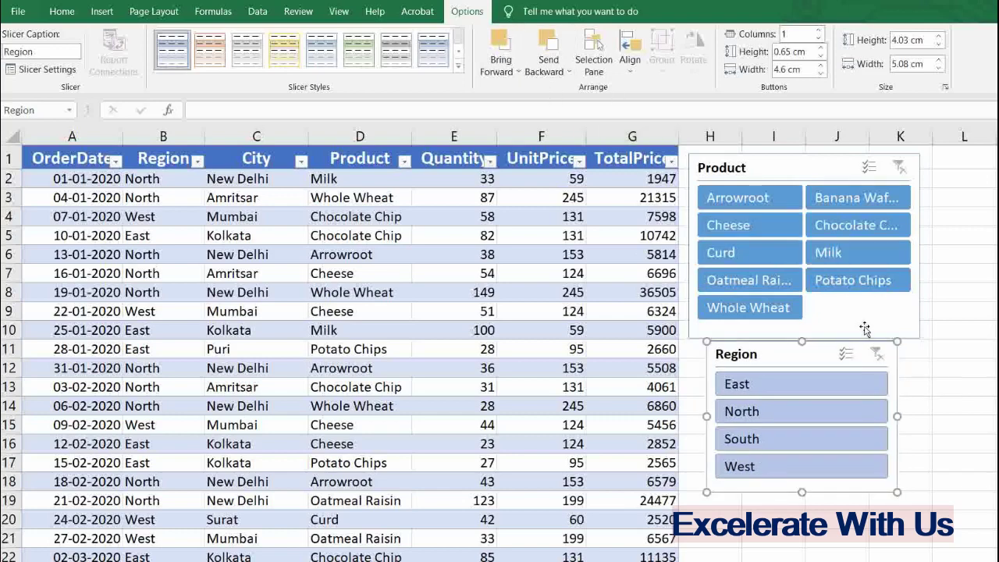
Step: Insert a Quantity slicer for the order table
{"action": "left_click", "coordinate": [325, 254]}
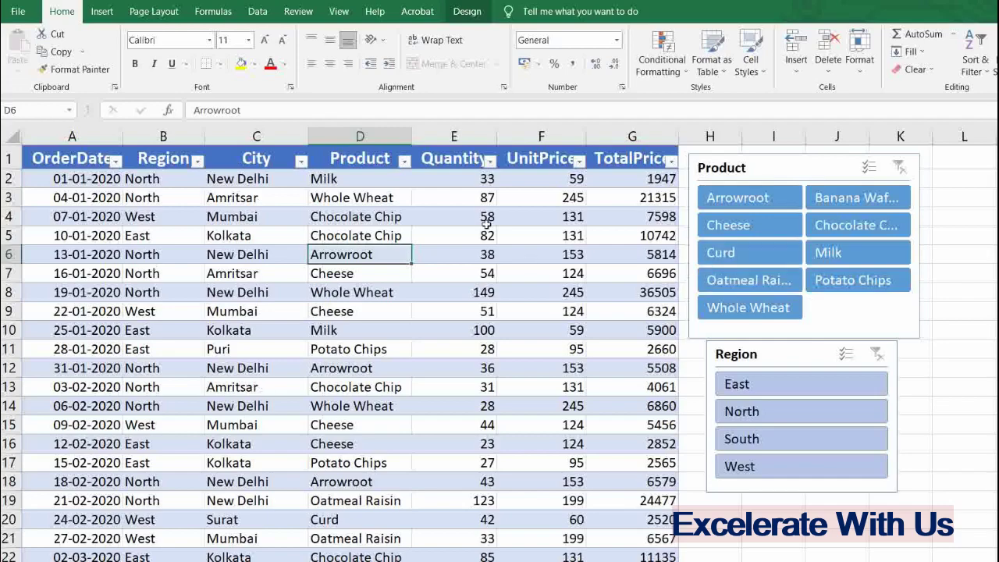
{"action": "left_click", "coordinate": [468, 217]}
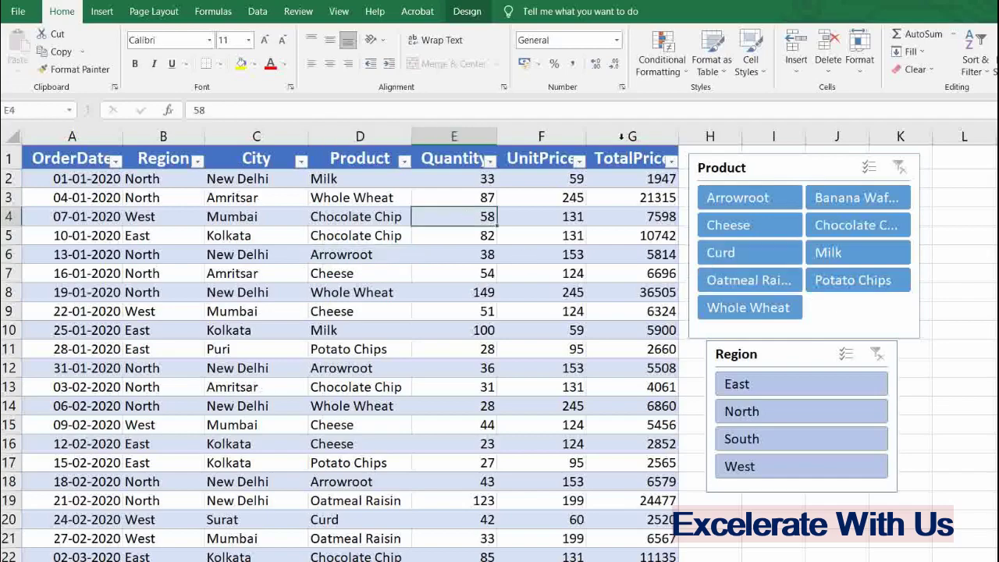
{"action": "left_click", "coordinate": [102, 11]}
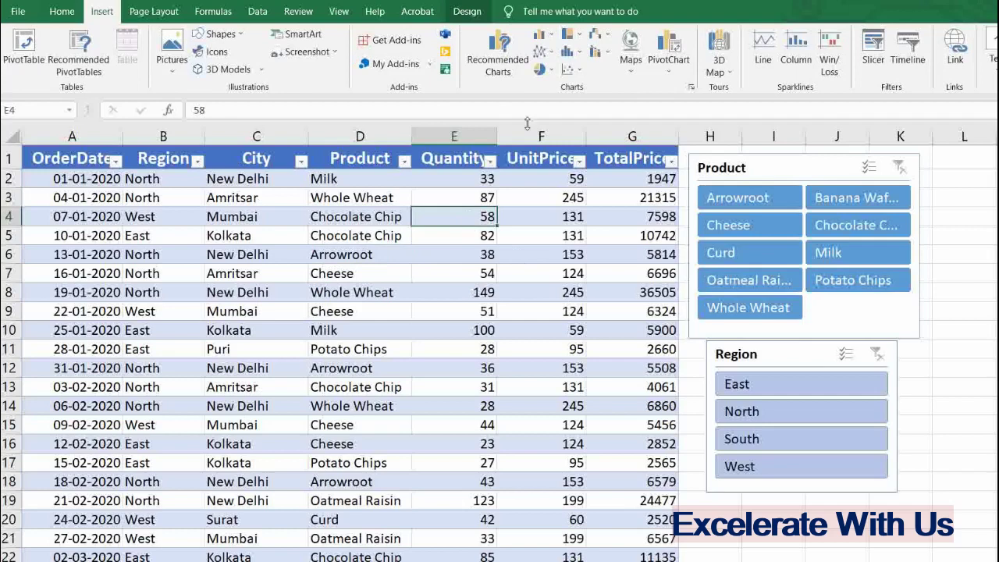
{"action": "left_click", "coordinate": [875, 49]}
{"action": "left_click", "coordinate": [508, 243]}
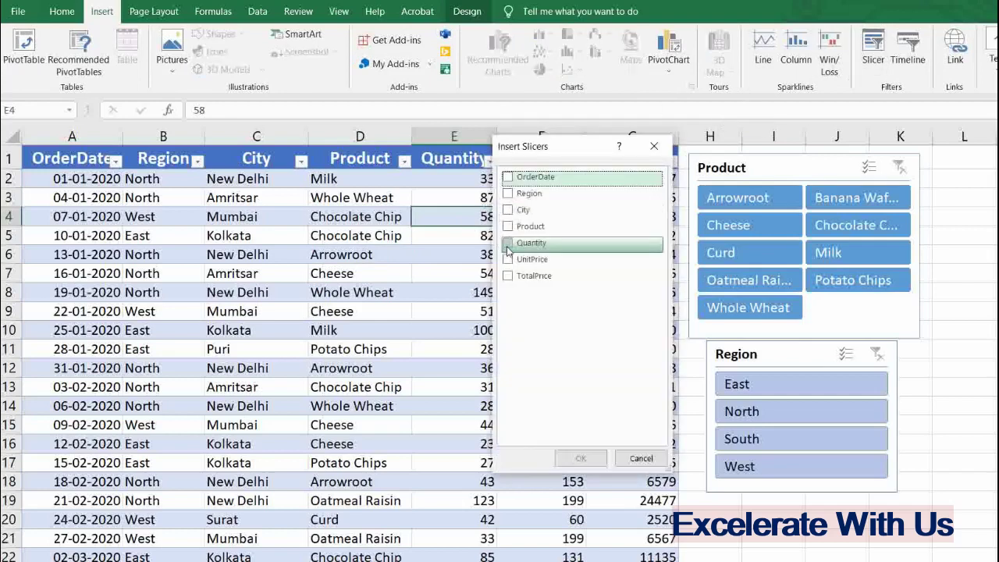
{"action": "left_click", "coordinate": [580, 458]}
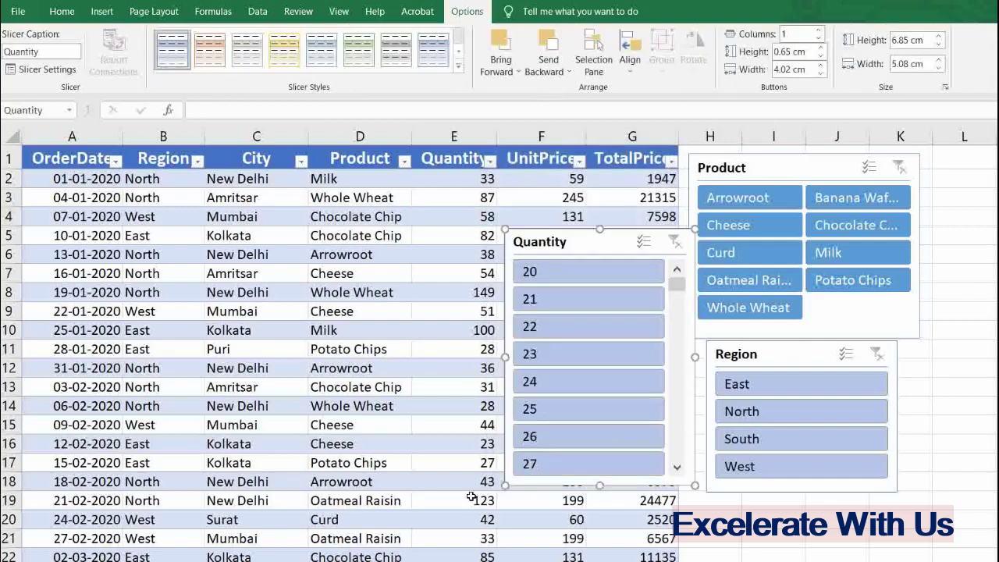
Step: Look through the values in the Quantity slicer and delete the slicer
{"action": "scroll", "coordinate": [589, 326], "scroll_direction": "down", "scroll_amount": 10}
{"action": "scroll", "coordinate": [550, 334], "scroll_direction": "down", "scroll_amount": 20}
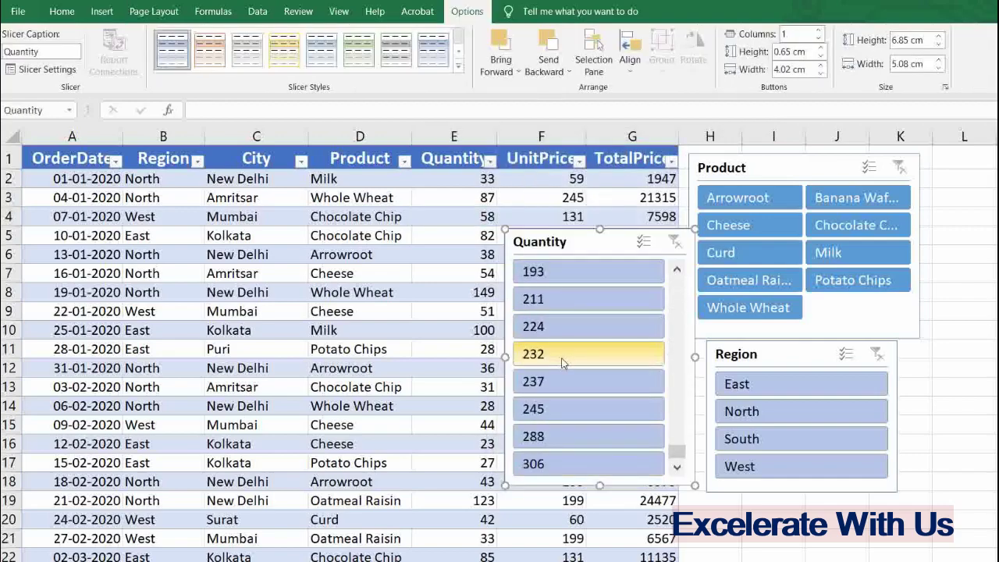
{"action": "scroll", "coordinate": [564, 361], "scroll_direction": "up", "scroll_amount": 20}
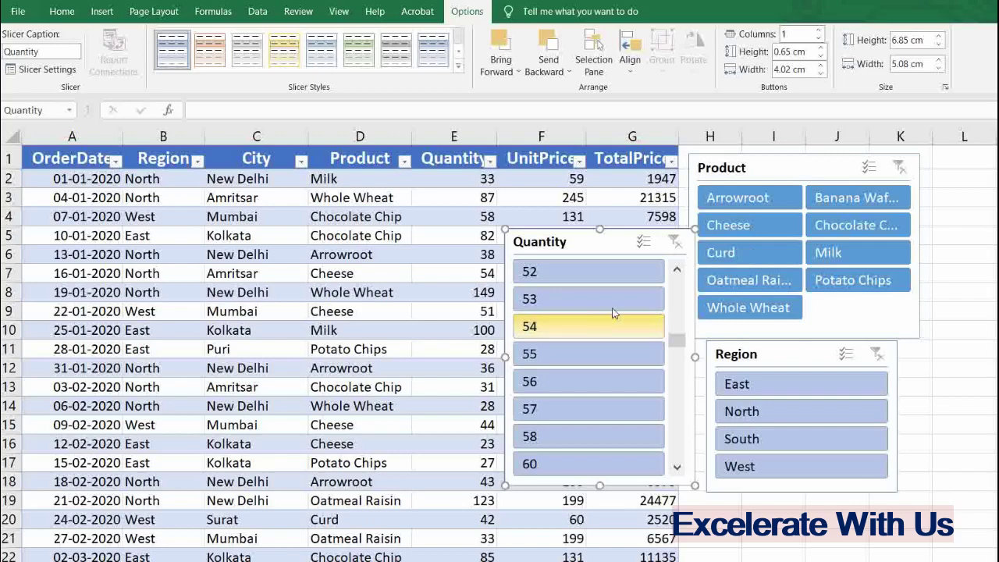
{"action": "key", "text": "Delete"}
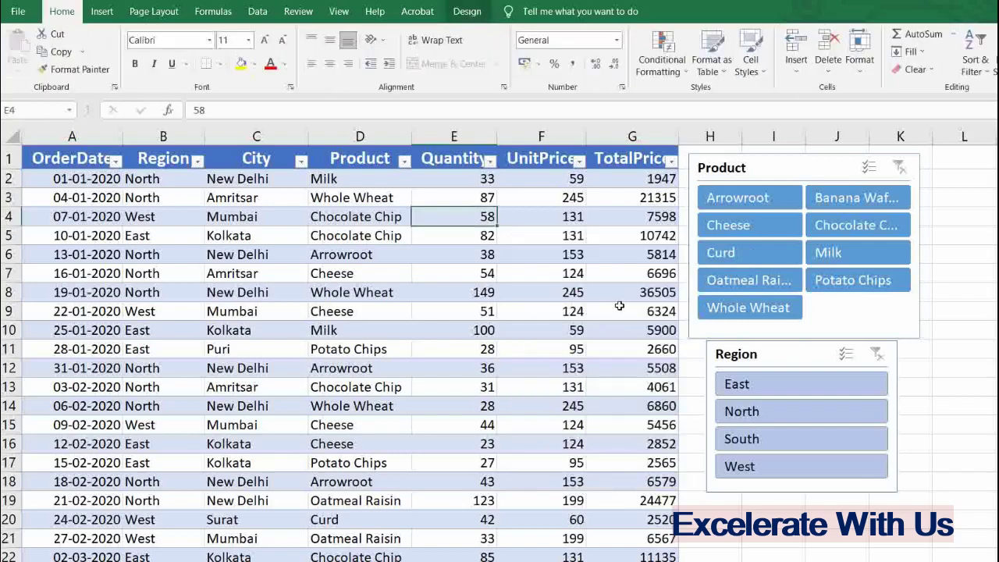
{"action": "left_click", "coordinate": [800, 356]}
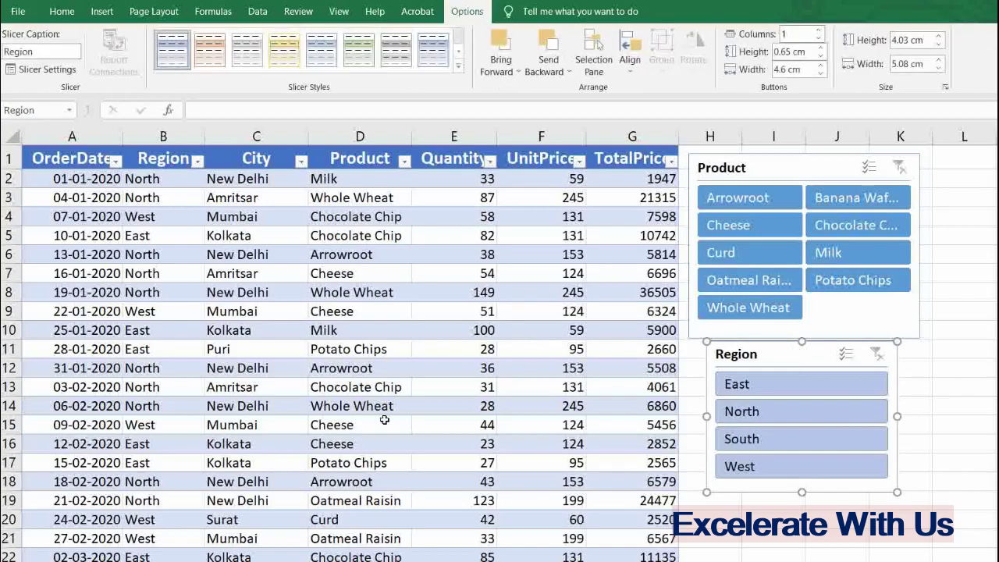
{"action": "left_click", "coordinate": [392, 368]}
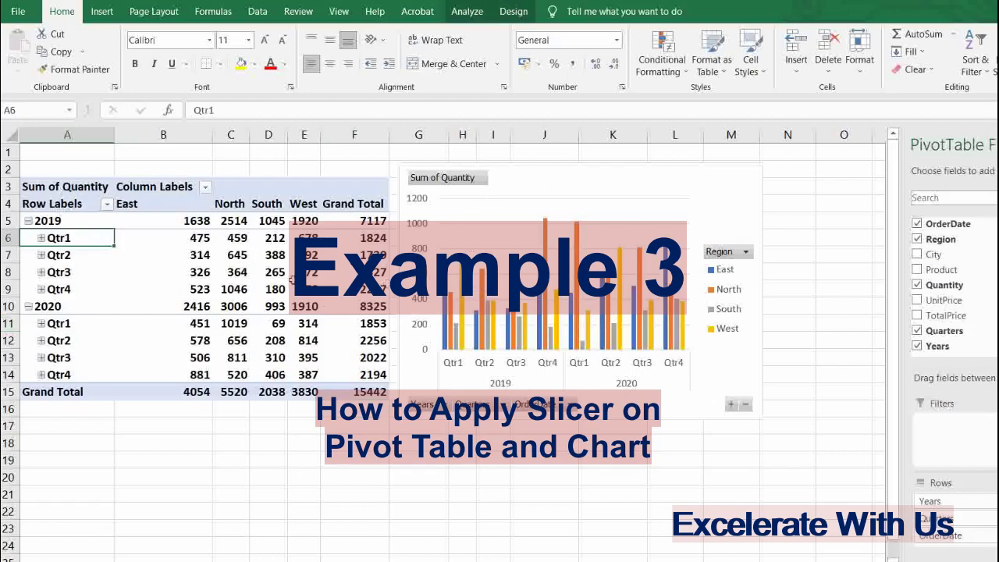
Step: Insert a Product slicer for the Sum of Quantity pivot table and place it beside the pivot chart, on the side away from the table
{"action": "left_click", "coordinate": [524, 180]}
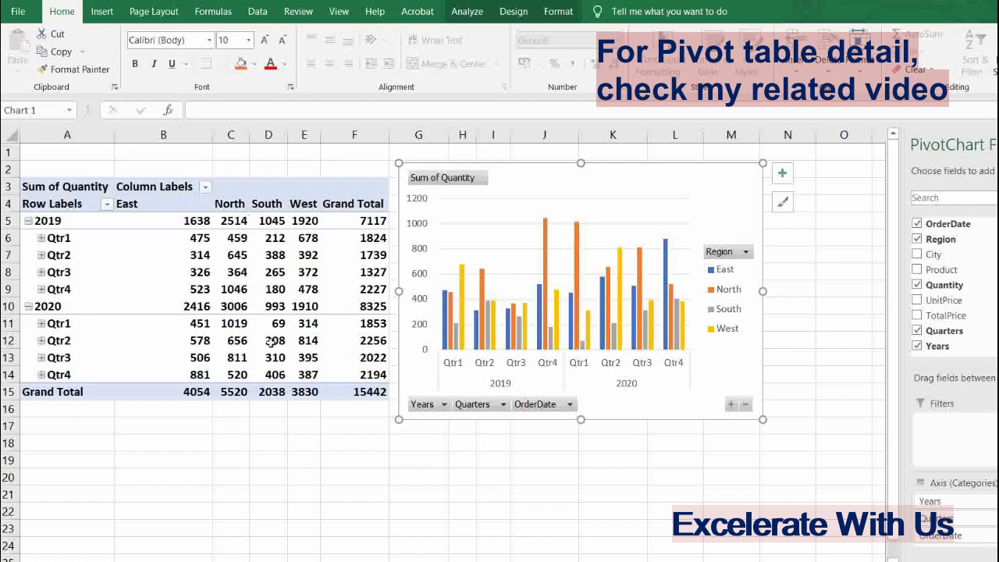
{"action": "left_click", "coordinate": [279, 254]}
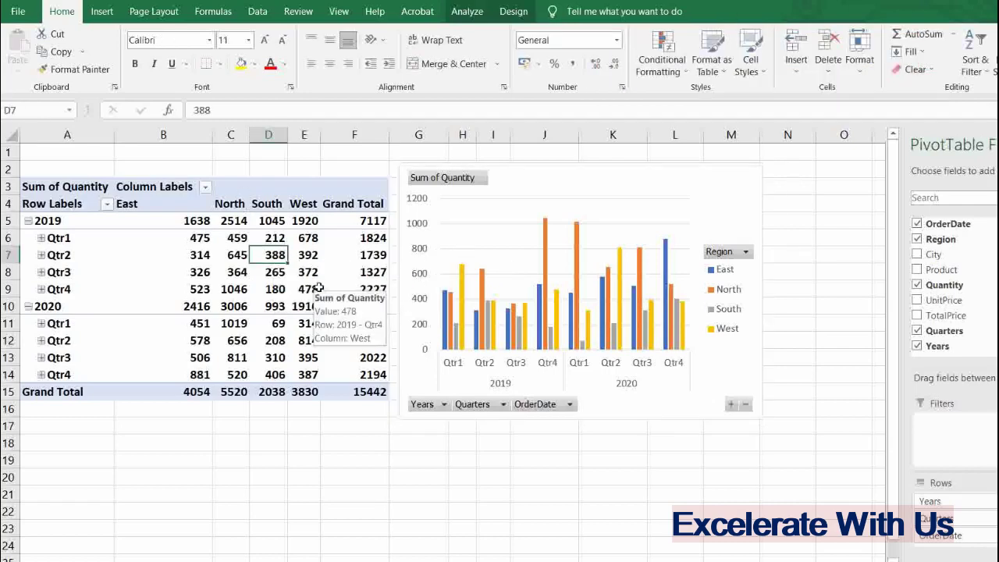
{"action": "left_click", "coordinate": [101, 13]}
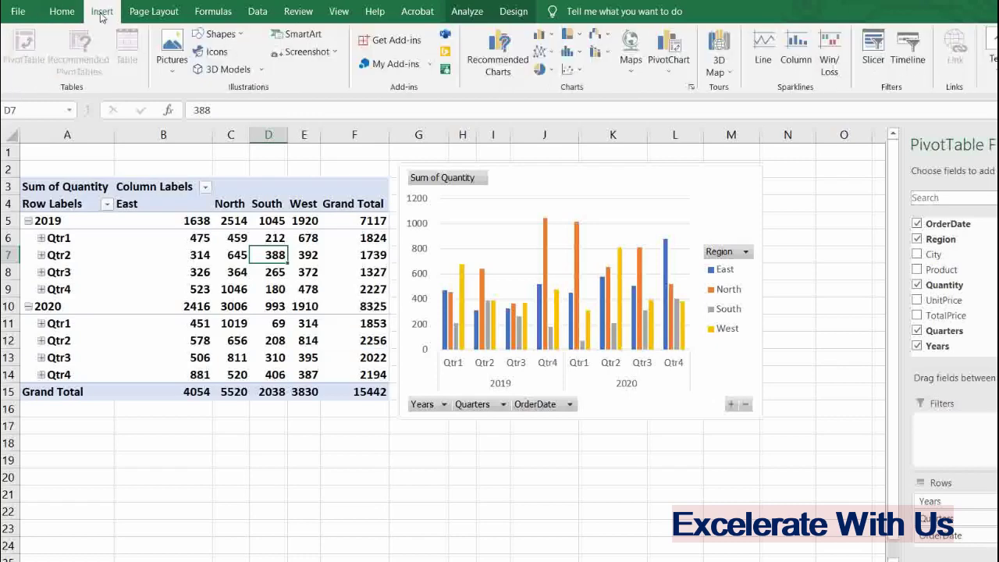
{"action": "left_click", "coordinate": [874, 55]}
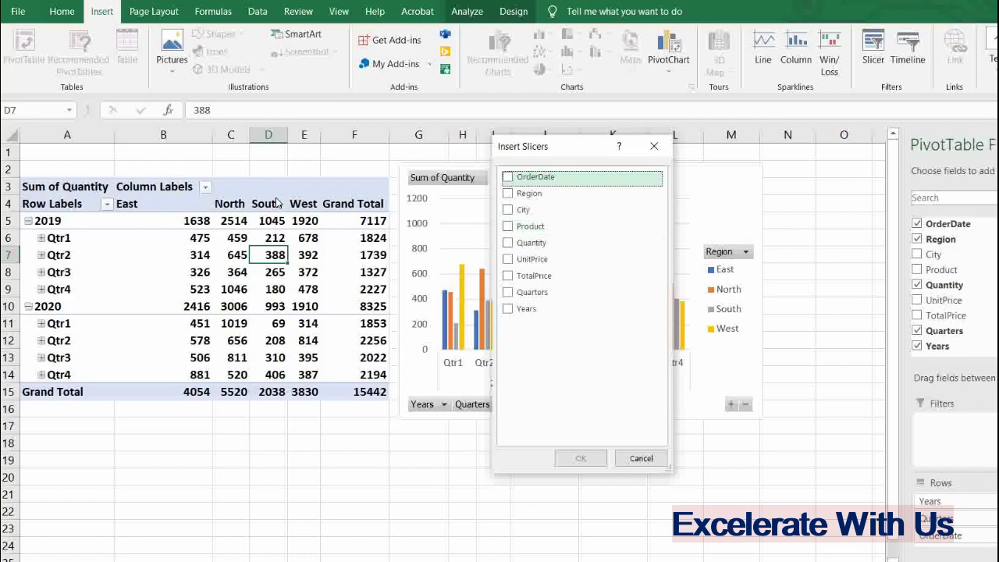
{"action": "left_click", "coordinate": [509, 226]}
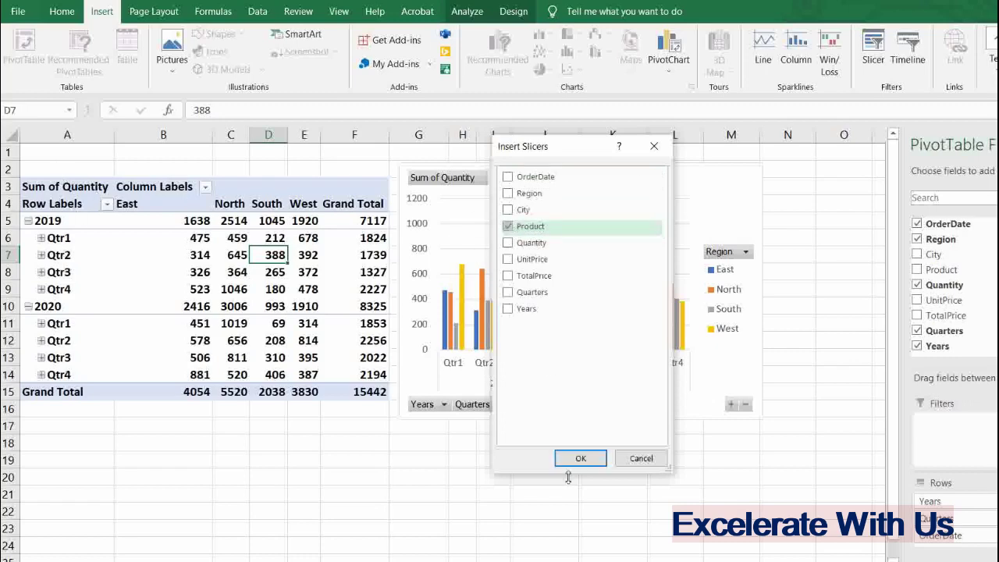
{"action": "left_click", "coordinate": [580, 458]}
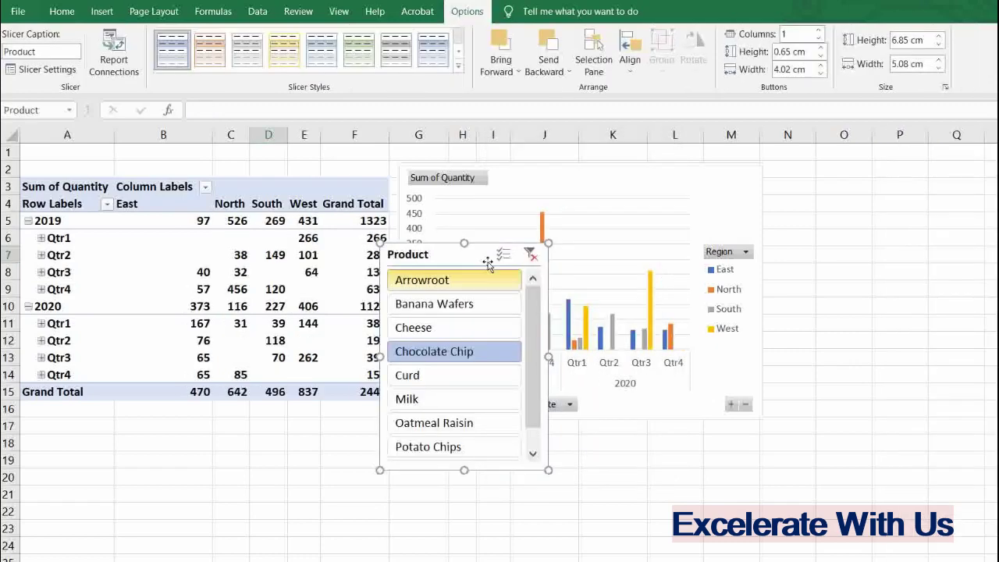
{"action": "left_click_drag", "start_coordinate": [450, 259], "coordinate": [855, 197]}
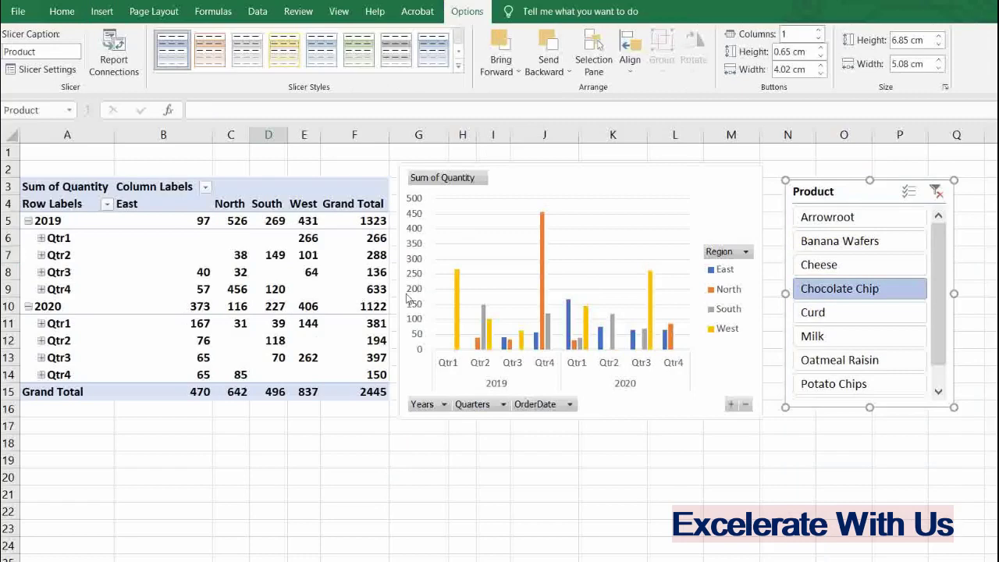
Step: Filter the pivot table and chart by one product after another in the Product slicer, including Arrowroot, Oatmeal Raisin and Curd, ending with Cheese
{"action": "left_click", "coordinate": [863, 293]}
{"action": "left_click", "coordinate": [856, 217]}
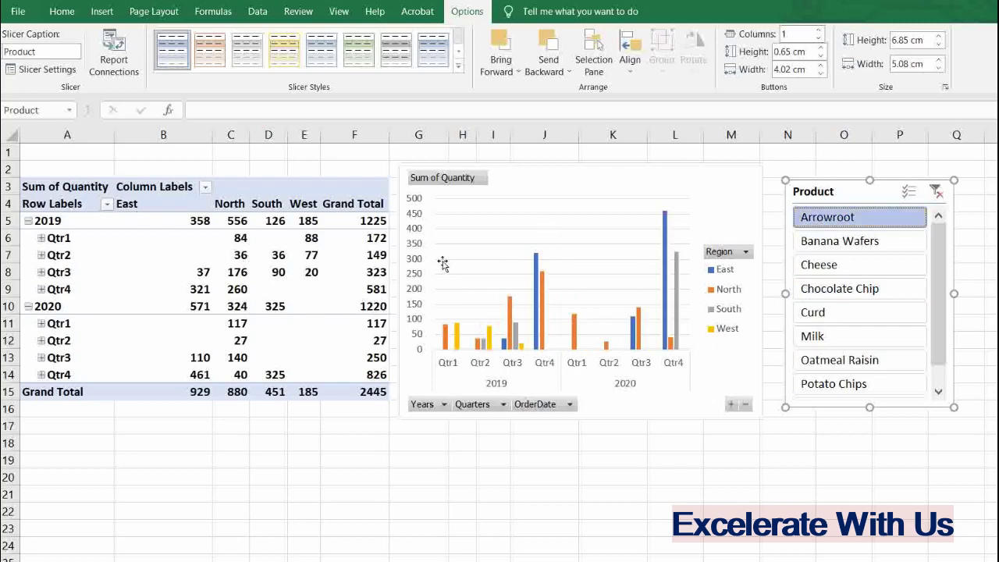
{"action": "left_click", "coordinate": [823, 265]}
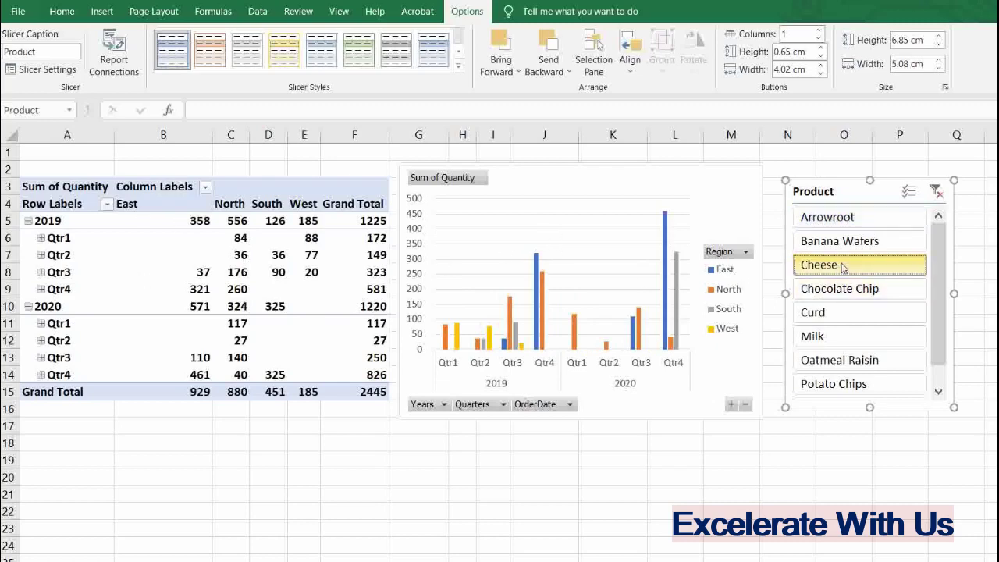
{"action": "left_click", "coordinate": [827, 336]}
{"action": "left_click", "coordinate": [833, 365]}
{"action": "left_click", "coordinate": [832, 384]}
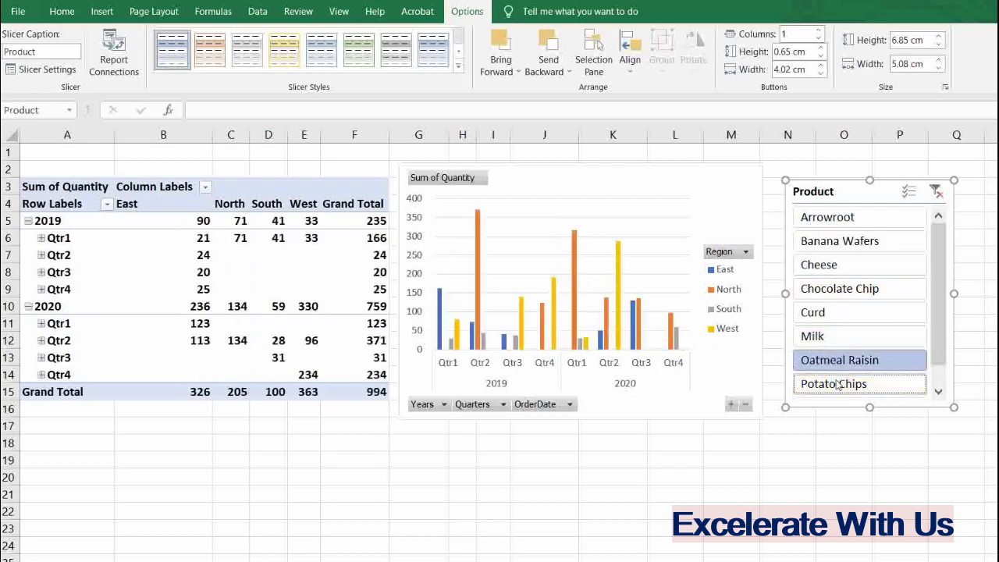
{"action": "left_click", "coordinate": [817, 316]}
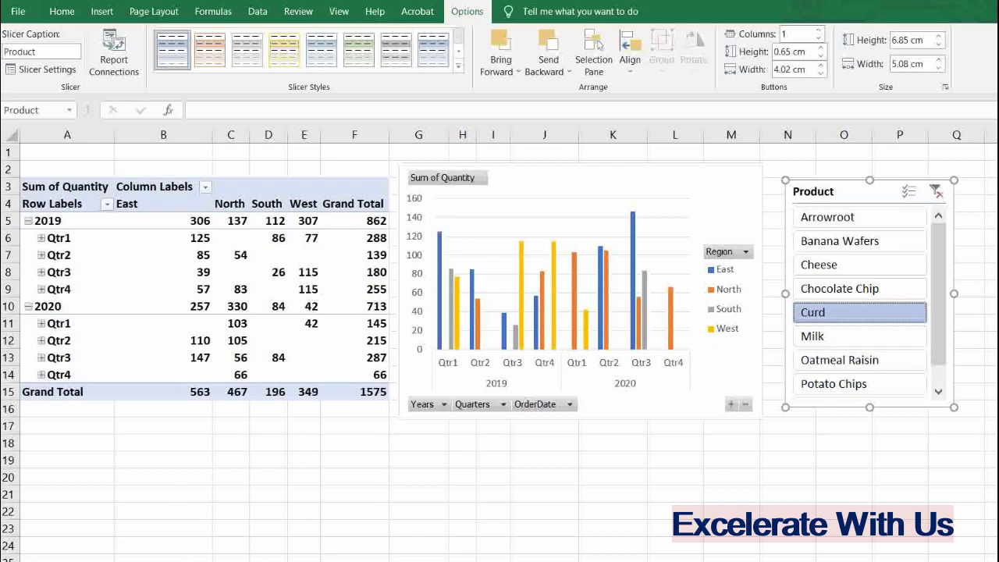
{"action": "left_click", "coordinate": [818, 265]}
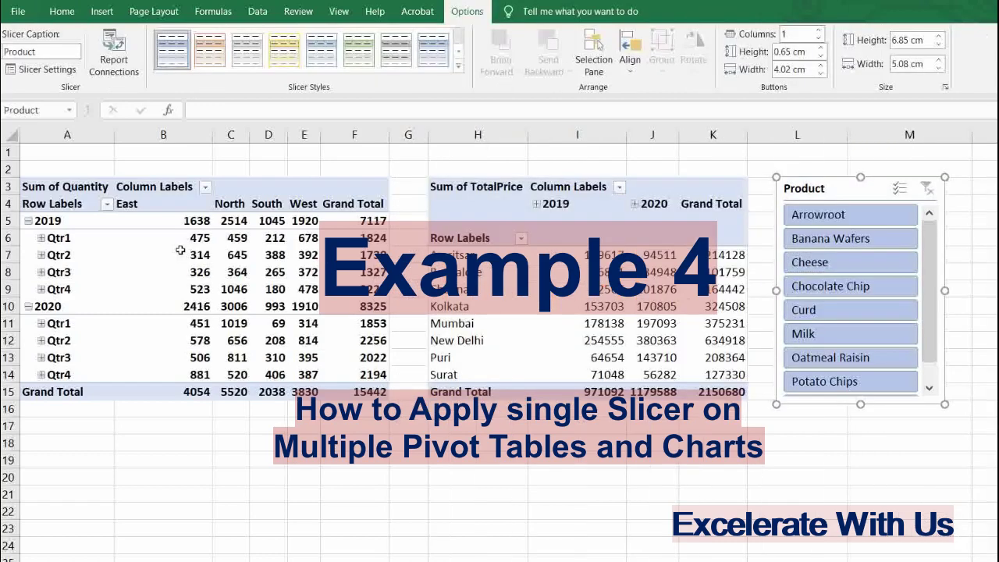
Step: On the sheet with two pivot tables, filter by single products in the Product slicer, including Chocolate Chip and Milk, ending with Arrowroot
{"action": "left_click", "coordinate": [179, 253]}
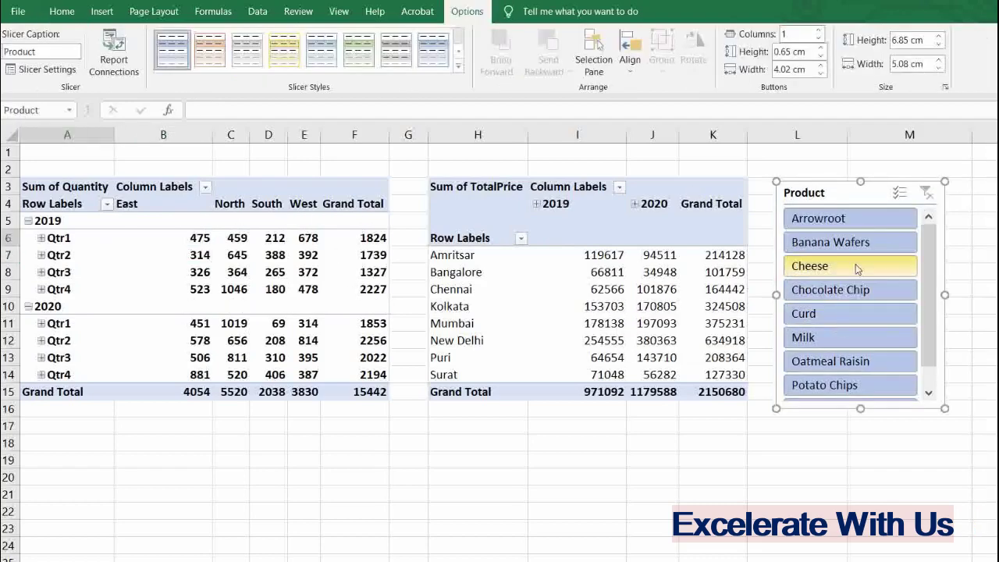
{"action": "left_click", "coordinate": [856, 268]}
{"action": "left_click", "coordinate": [854, 291]}
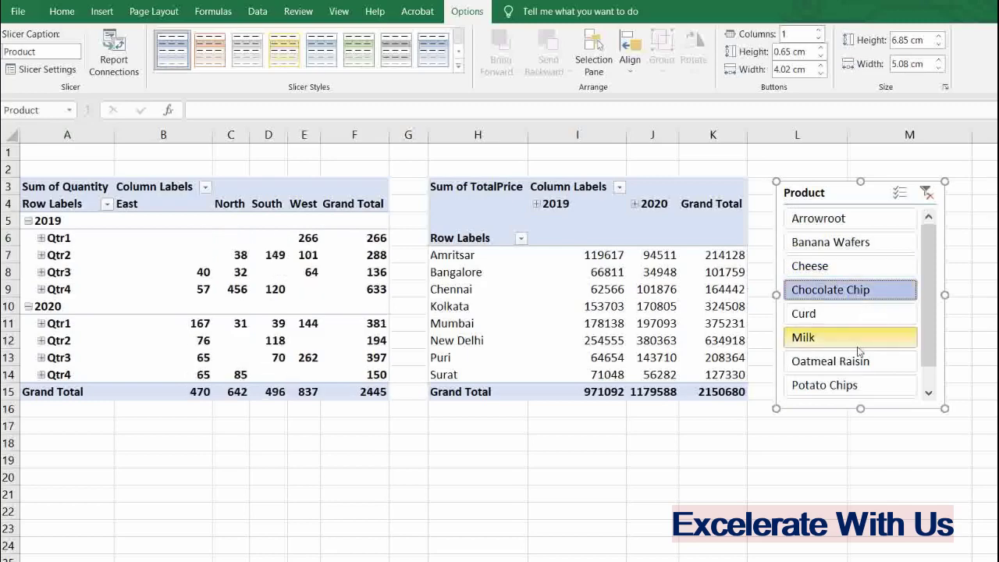
{"action": "left_click", "coordinate": [855, 336]}
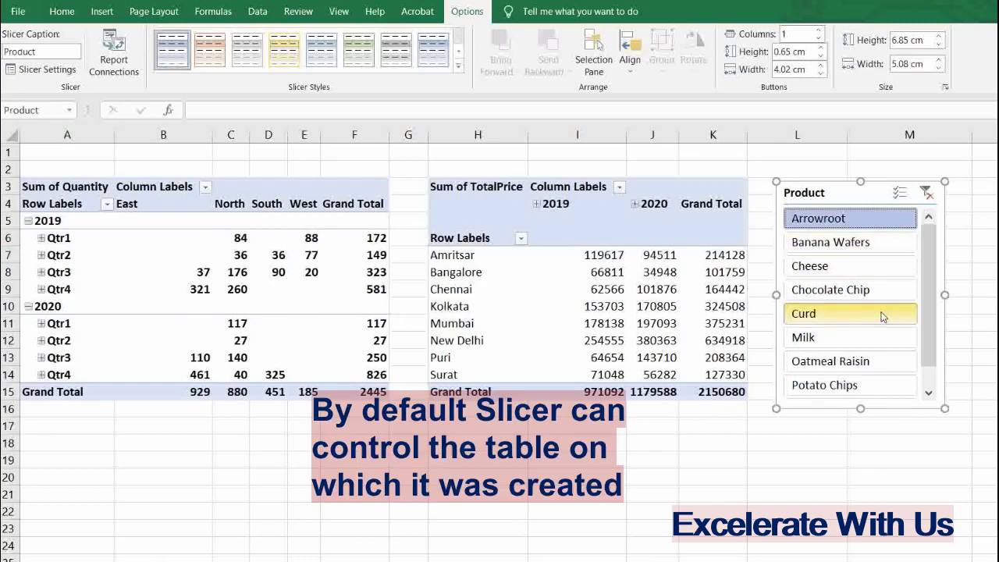
{"action": "left_click", "coordinate": [851, 385]}
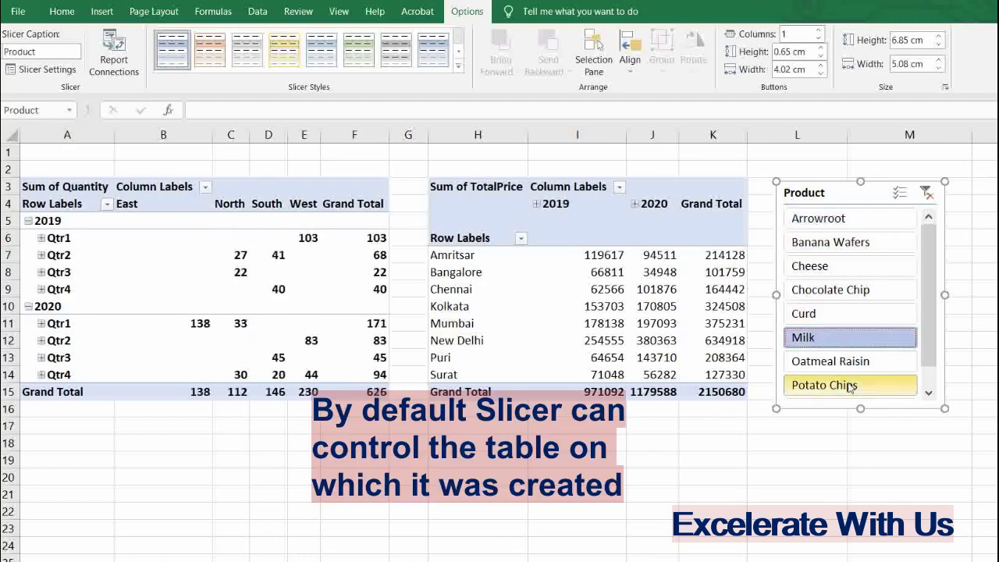
{"action": "left_click", "coordinate": [844, 300]}
{"action": "left_click", "coordinate": [847, 221]}
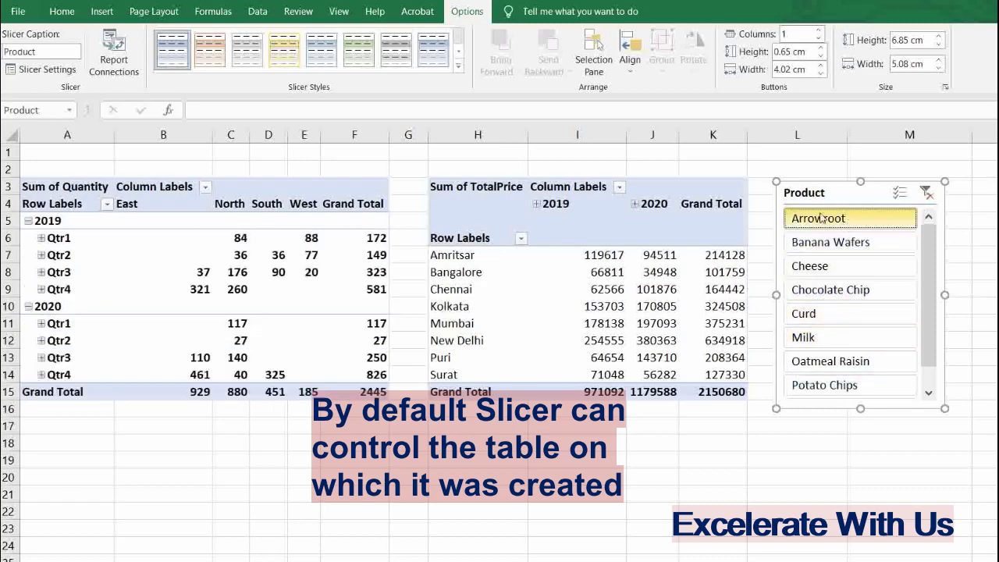
Step: Clear the Product slicer's filter and select the slicer
{"action": "left_click", "coordinate": [219, 243]}
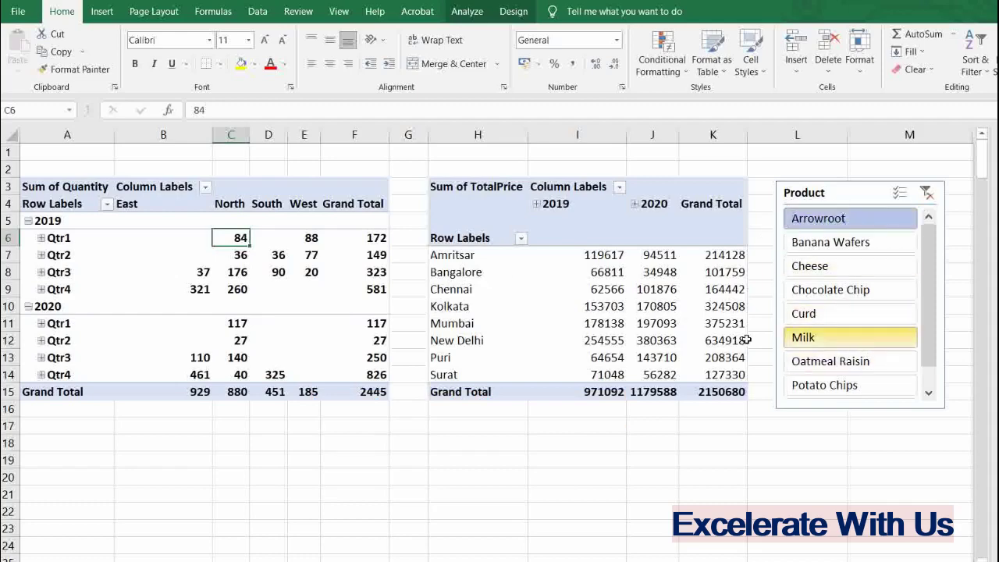
{"action": "left_click", "coordinate": [205, 262]}
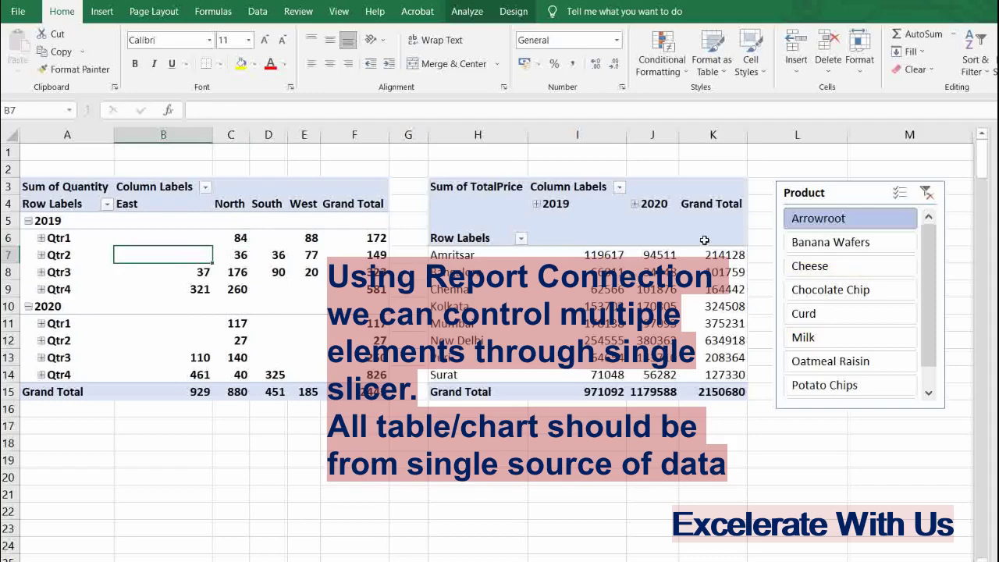
{"action": "left_click", "coordinate": [927, 194]}
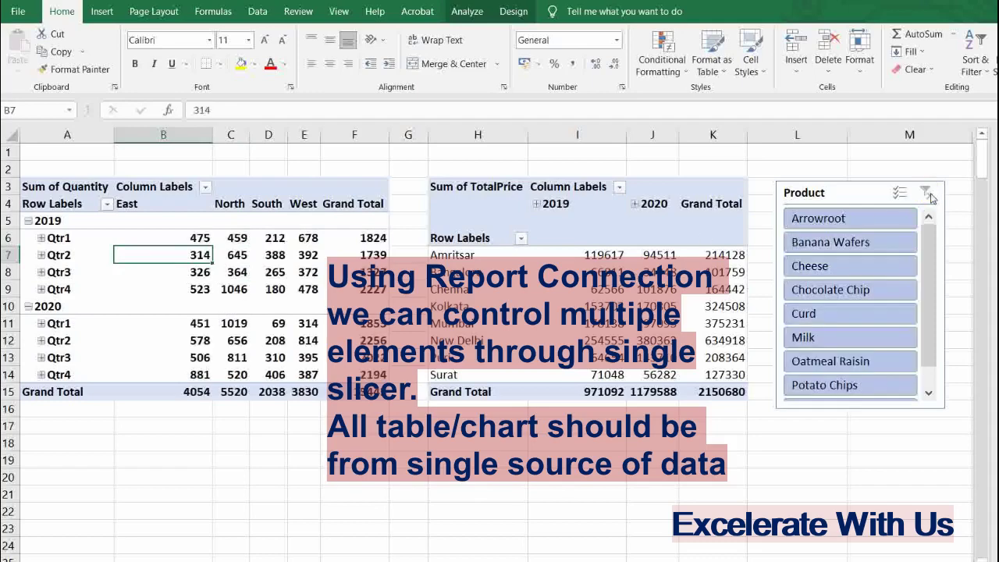
{"action": "left_click", "coordinate": [854, 197]}
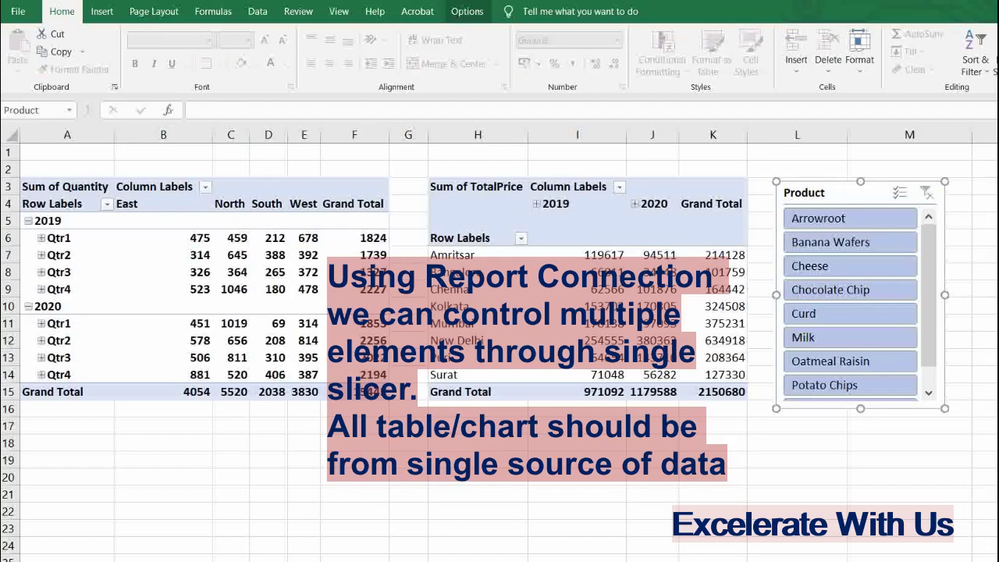
Step: Connect the Product slicer to both PivotTable 1 and PivotTable 2 through its report connections
{"action": "left_click", "coordinate": [468, 12]}
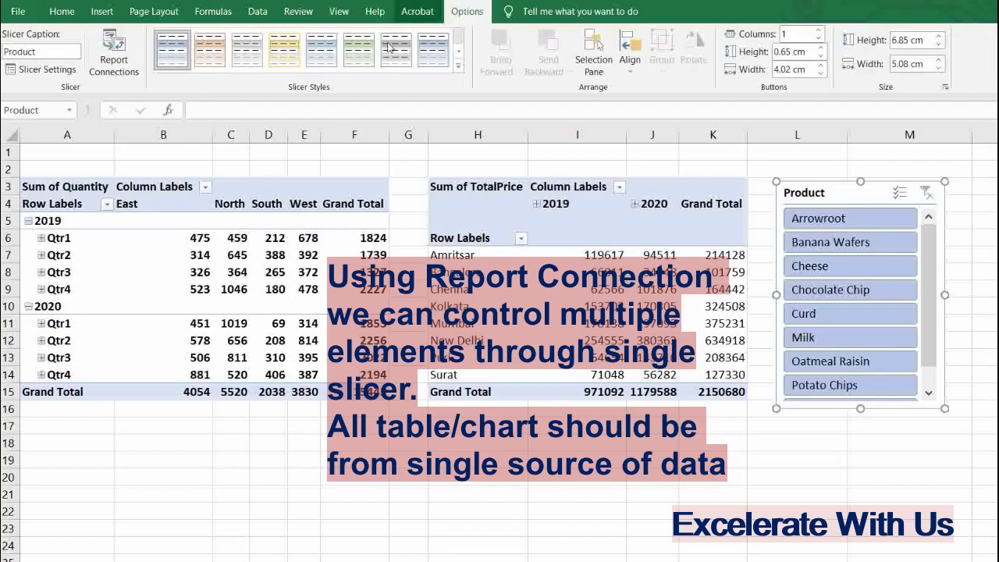
{"action": "left_click", "coordinate": [113, 70]}
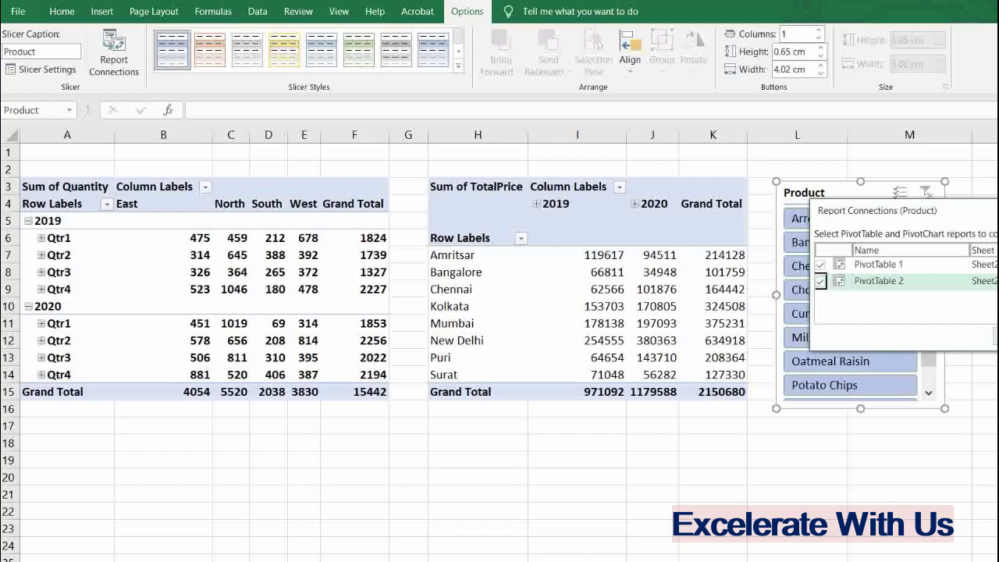
{"action": "left_click", "coordinate": [996, 337]}
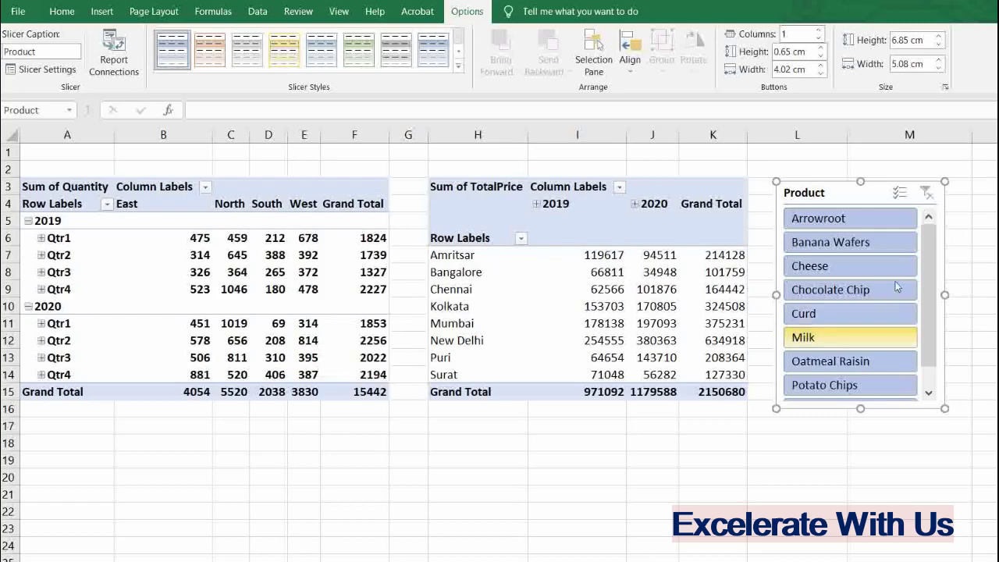
Step: Filter both pivot tables by single products in the Product slicer, including Cheese, Milk, Arrowroot and Oatmeal Raisin
{"action": "left_click", "coordinate": [833, 267]}
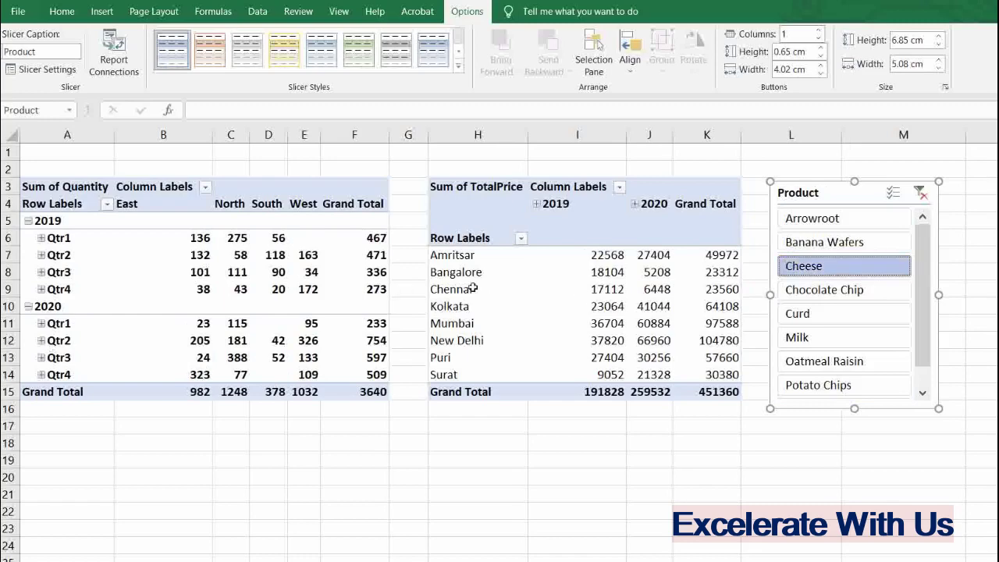
{"action": "left_click", "coordinate": [812, 337]}
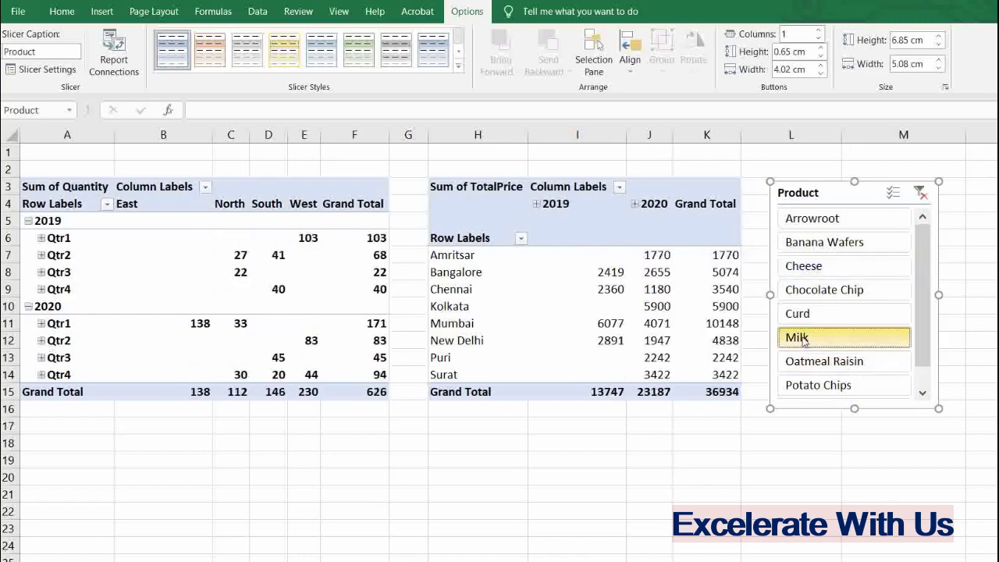
{"action": "left_click", "coordinate": [824, 291]}
{"action": "left_click", "coordinate": [823, 242]}
{"action": "left_click", "coordinate": [827, 220]}
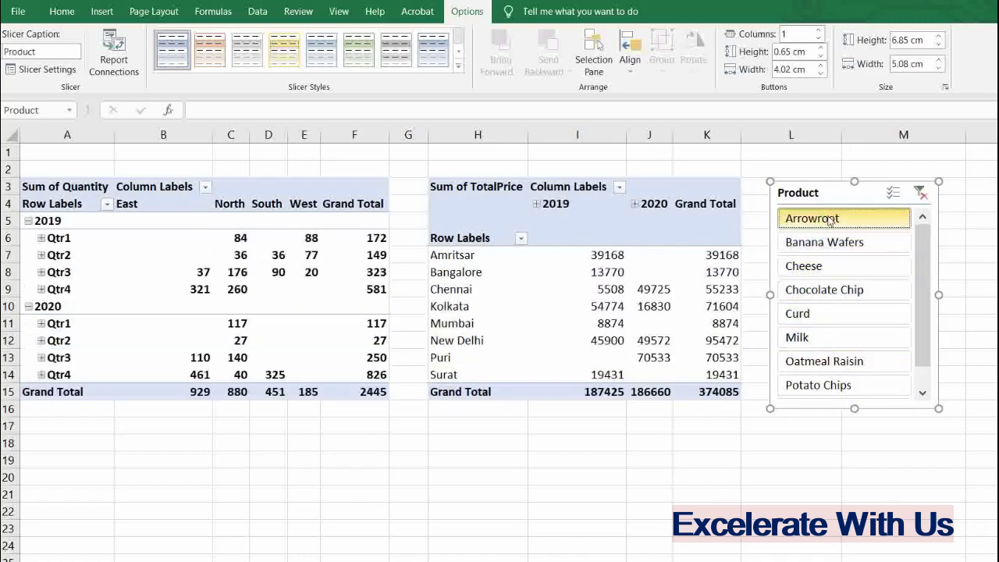
{"action": "left_click", "coordinate": [833, 336]}
{"action": "left_click", "coordinate": [836, 362]}
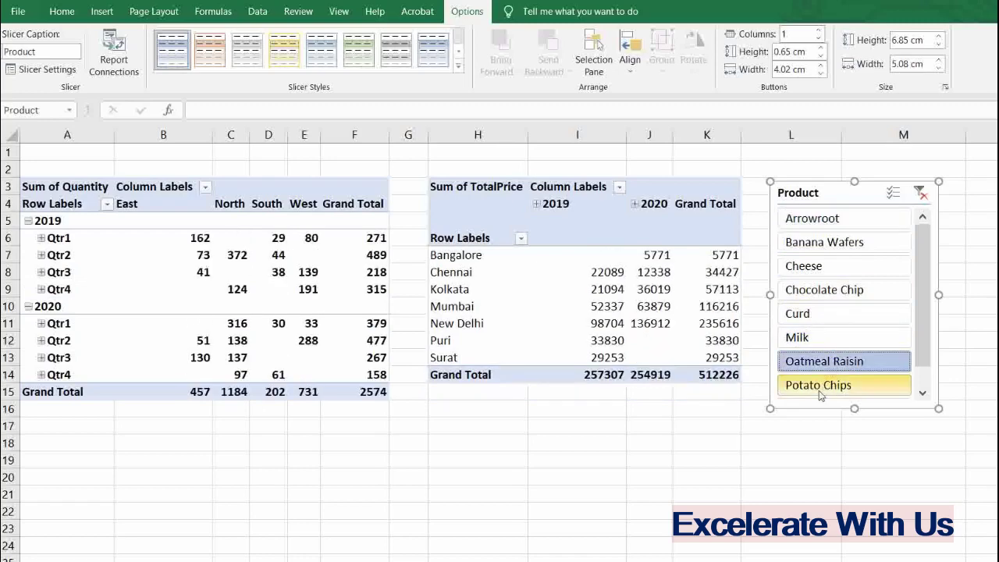
{"action": "left_click", "coordinate": [824, 385]}
{"action": "left_click", "coordinate": [823, 220]}
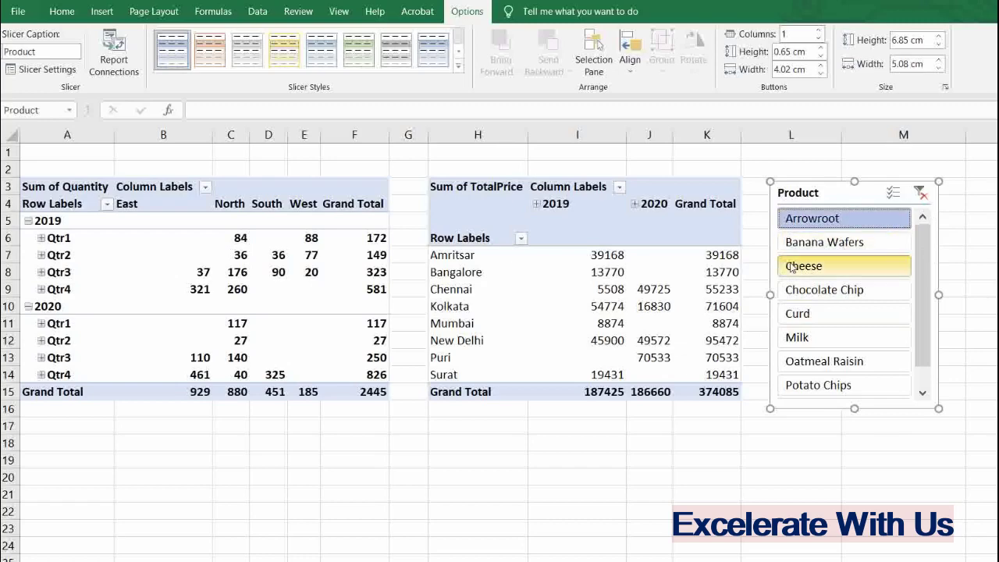
{"action": "left_click", "coordinate": [853, 277]}
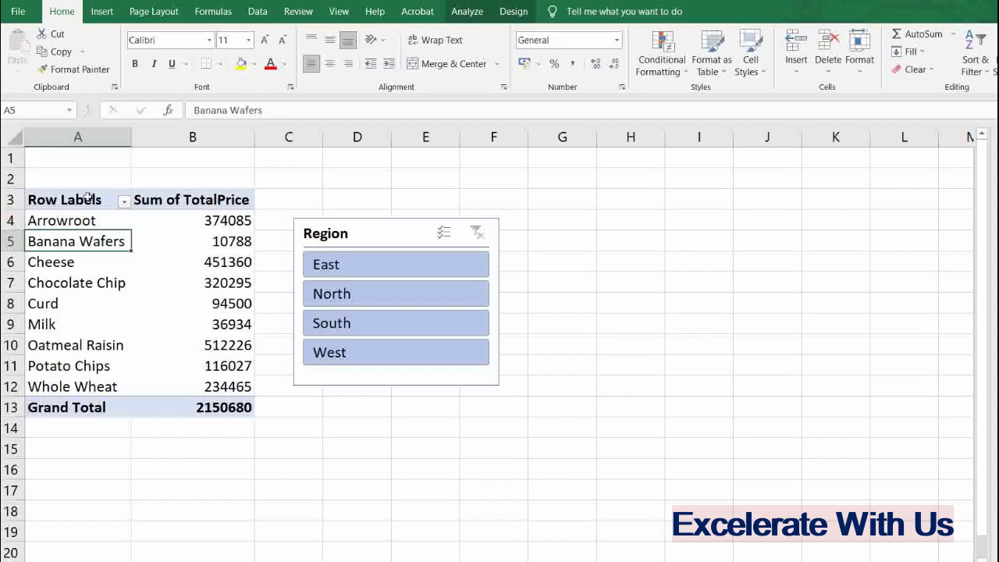
Step: On the sheet with the Region slicer, copy the range A2:C13 containing the Sum of TotalPrice pivot table
{"action": "left_click_drag", "start_coordinate": [65, 199], "coordinate": [226, 405]}
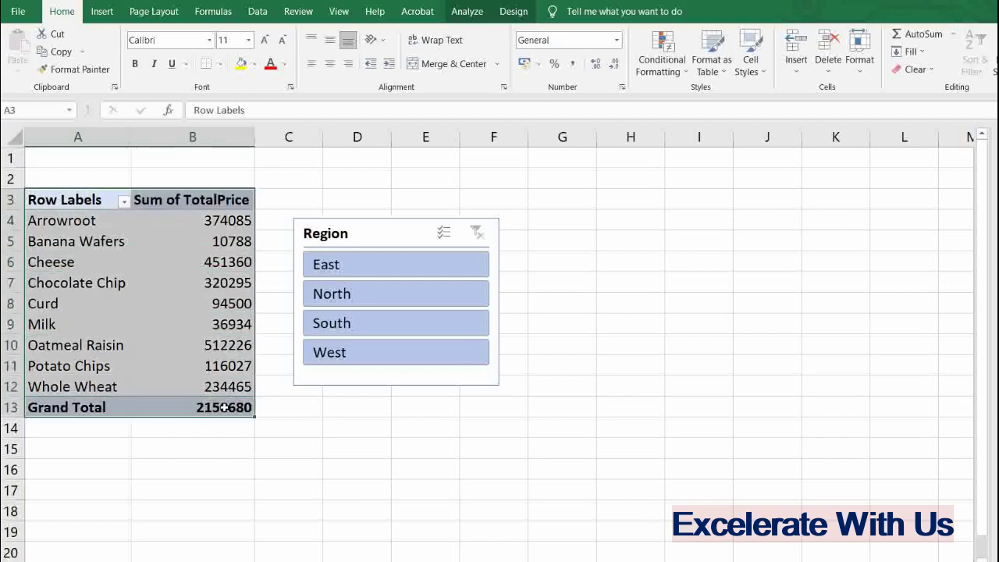
{"action": "left_click", "coordinate": [230, 405]}
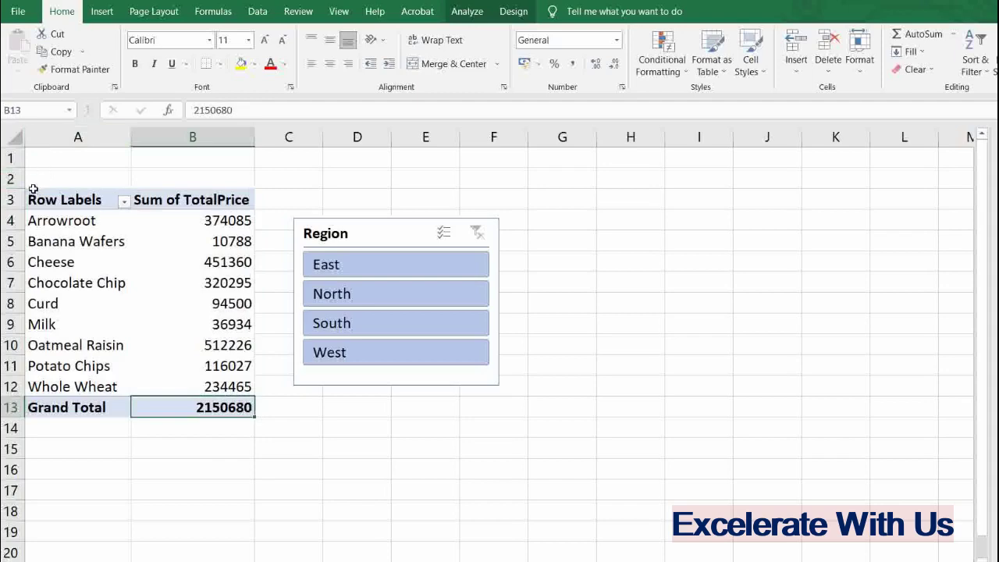
{"action": "left_click_drag", "start_coordinate": [33, 188], "coordinate": [259, 407]}
{"action": "key", "text": "ctrl+c"}
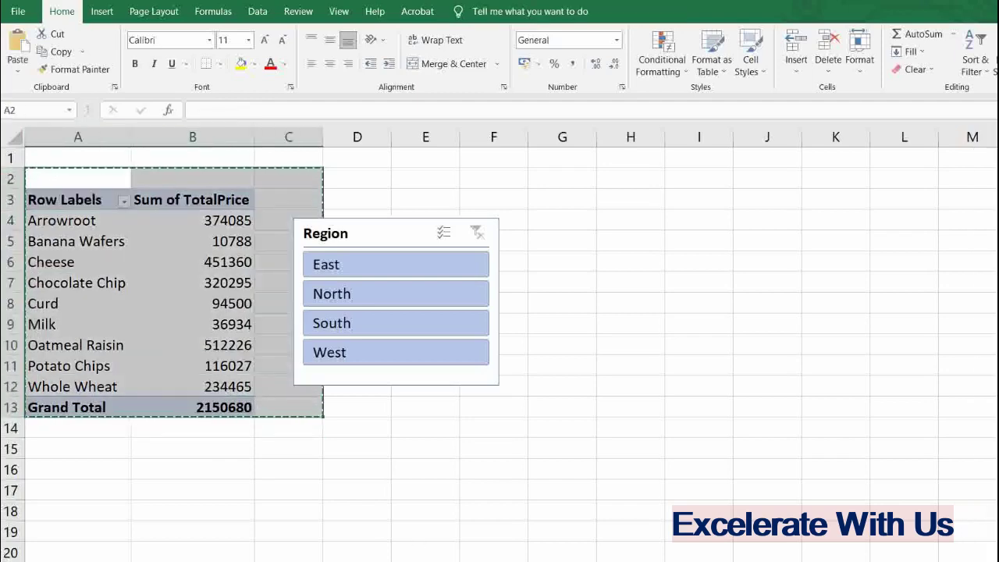
Step: Switch to PowerPoint, paste the copied range onto slide 1 with destination styles and place the cursor in the Banana Wafers row
{"action": "left_click", "coordinate": [550, 515]}
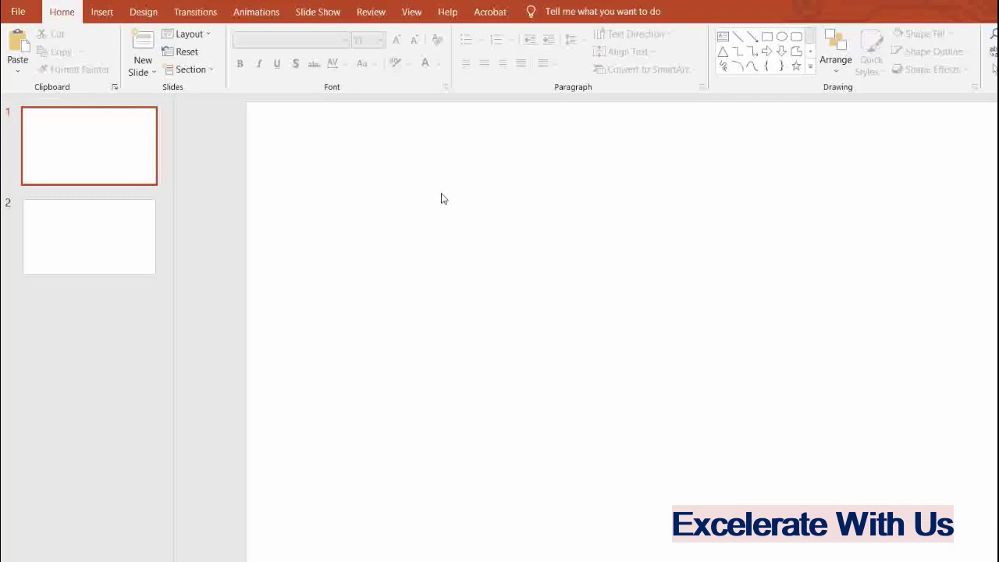
{"action": "right_click", "coordinate": [411, 178]}
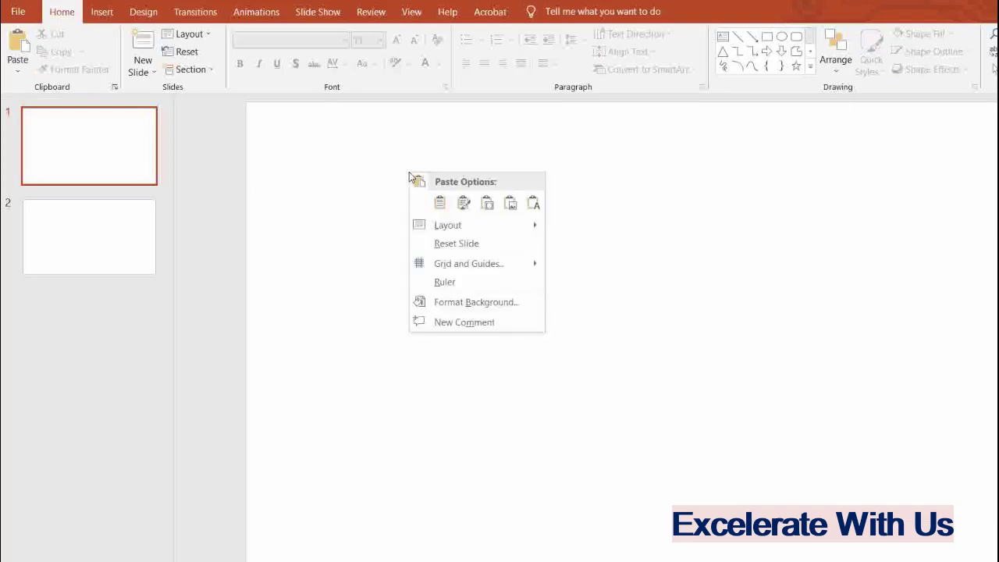
{"action": "left_click", "coordinate": [442, 204]}
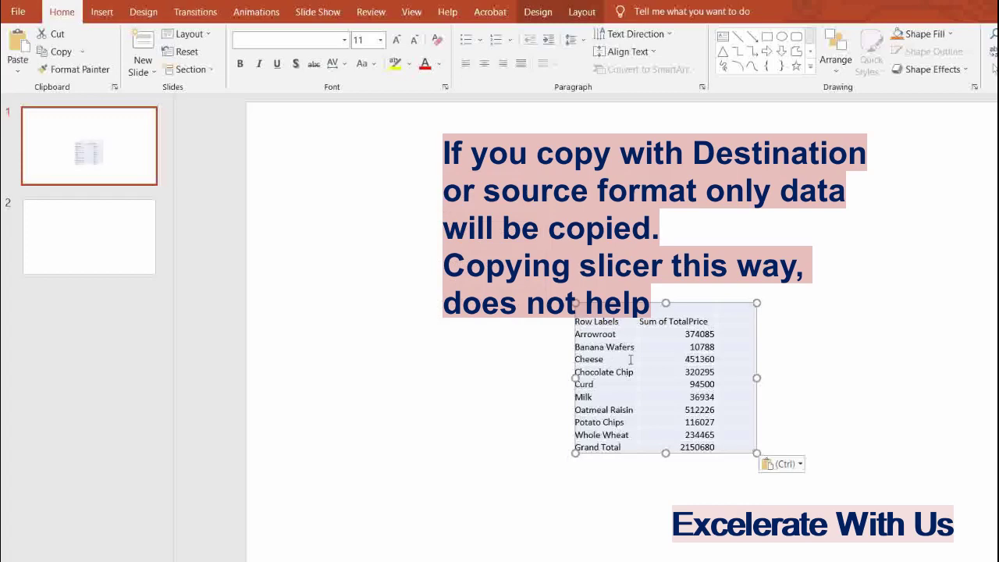
{"action": "double_click", "coordinate": [602, 350]}
{"action": "left_click", "coordinate": [646, 348]}
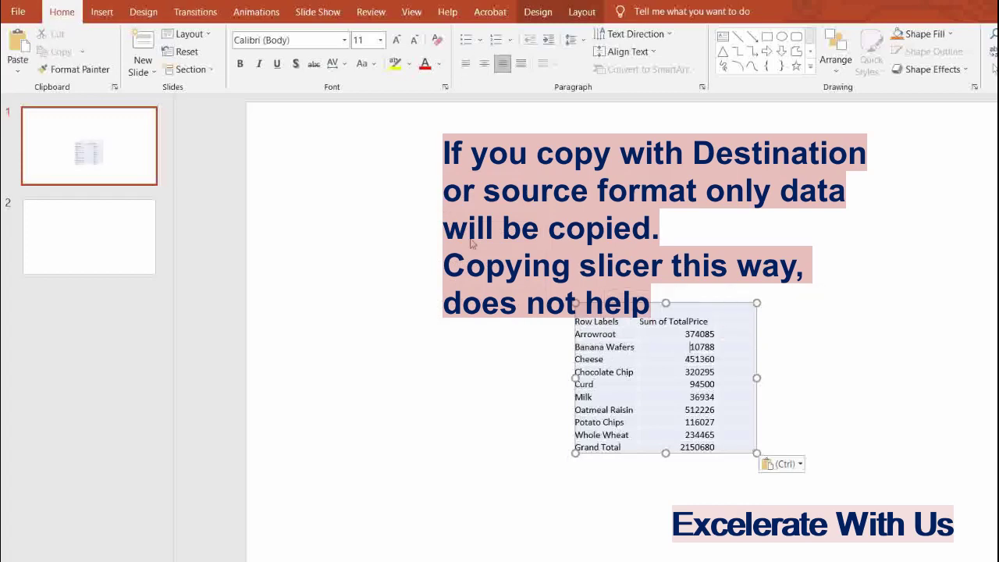
Step: Paste the copied range onto slide 1 again with source formatting and place the cursor in its Cheese cell
{"action": "right_click", "coordinate": [337, 175]}
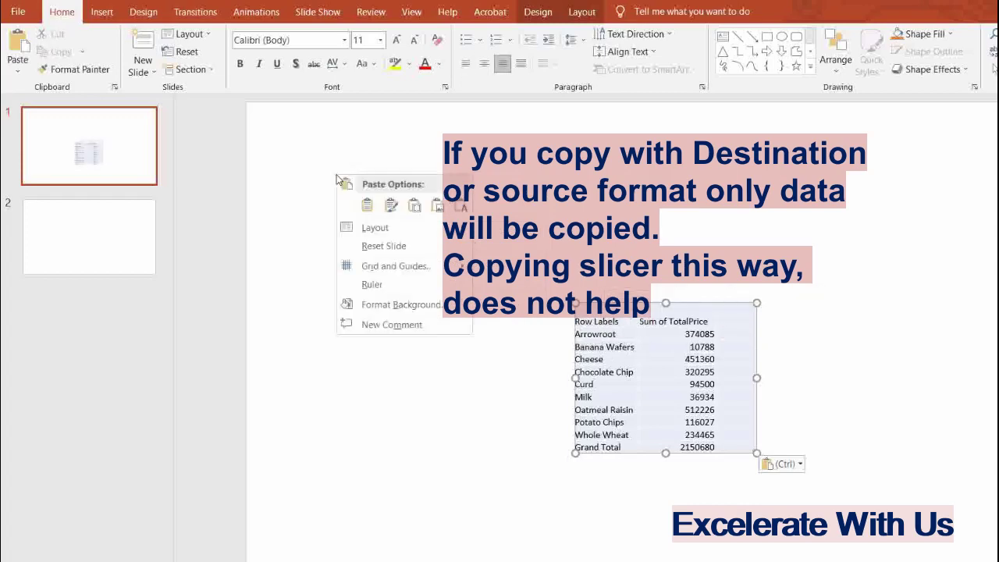
{"action": "left_click", "coordinate": [392, 207]}
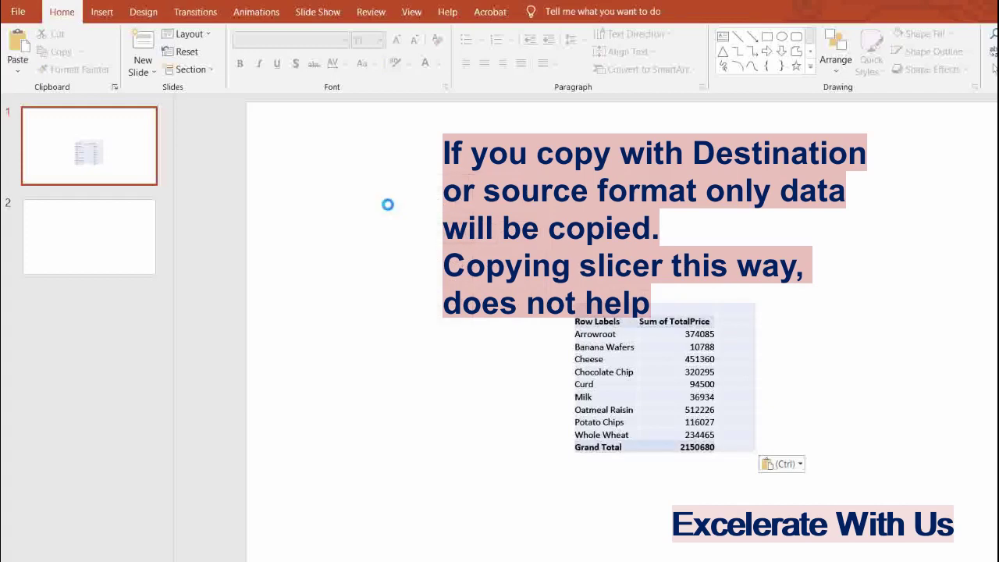
{"action": "double_click", "coordinate": [658, 361]}
{"action": "left_click", "coordinate": [591, 360]}
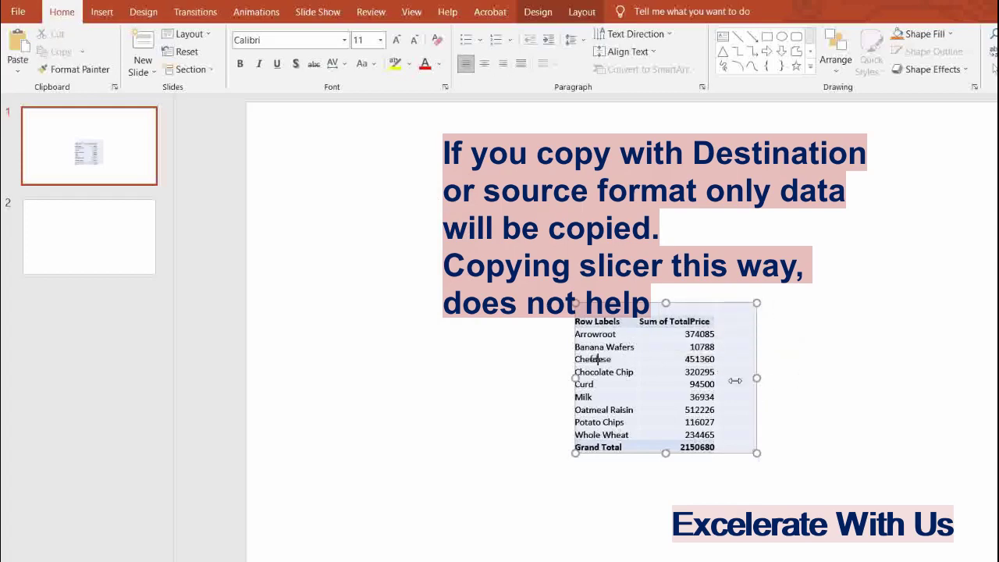
Step: Switch to Excel, move the Region slicer farther from the pivot table and copy it
{"action": "key", "text": "alt+Tab"}
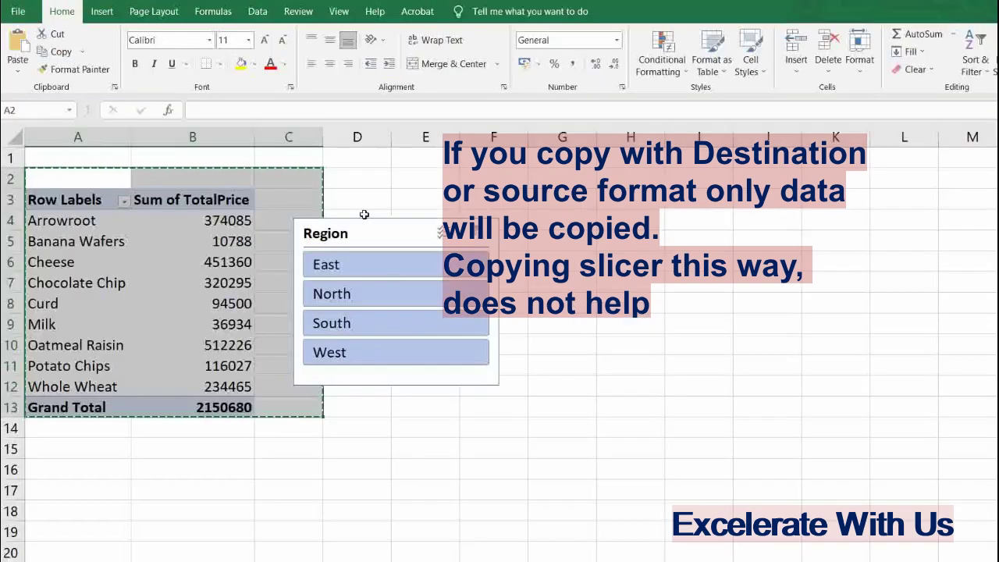
{"action": "left_click", "coordinate": [449, 243]}
{"action": "left_click_drag", "start_coordinate": [450, 244], "coordinate": [459, 244]}
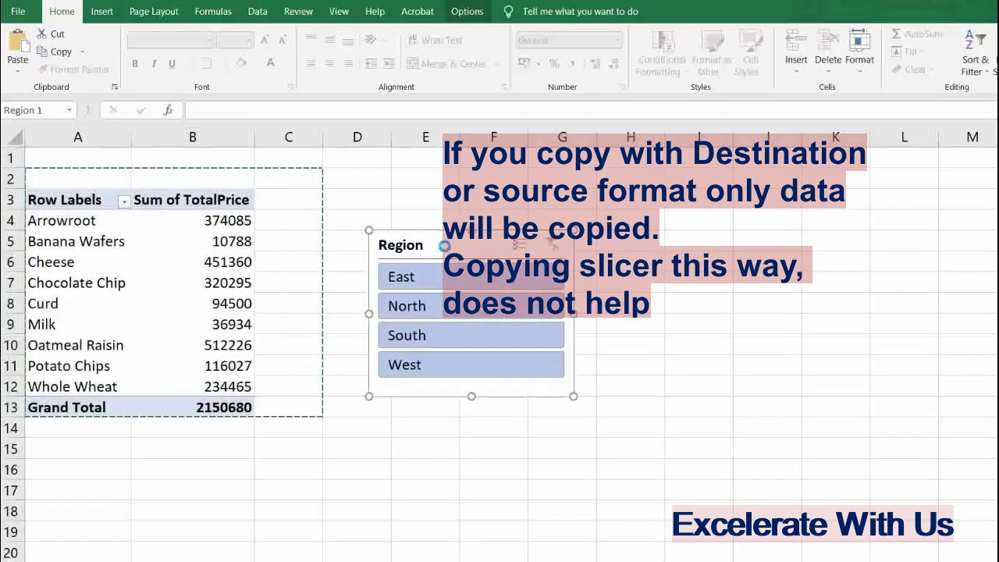
Step: Switch to PowerPoint, paste the Region slicer onto slide 1 and place it above and to the right of the pasted table
{"action": "key", "text": "alt+Tab"}
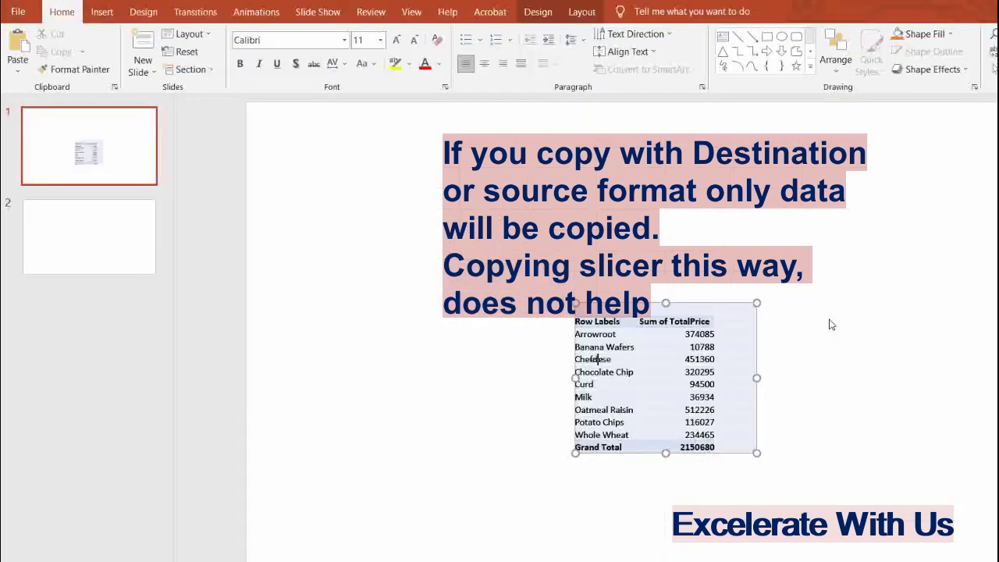
{"action": "key", "text": "ctrl+v"}
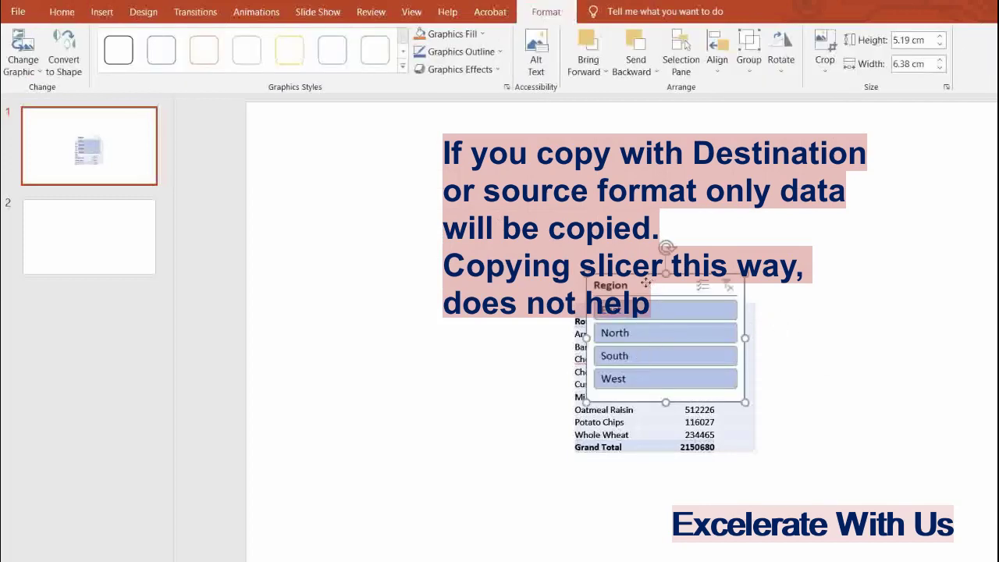
{"action": "left_click_drag", "start_coordinate": [647, 280], "coordinate": [795, 180]}
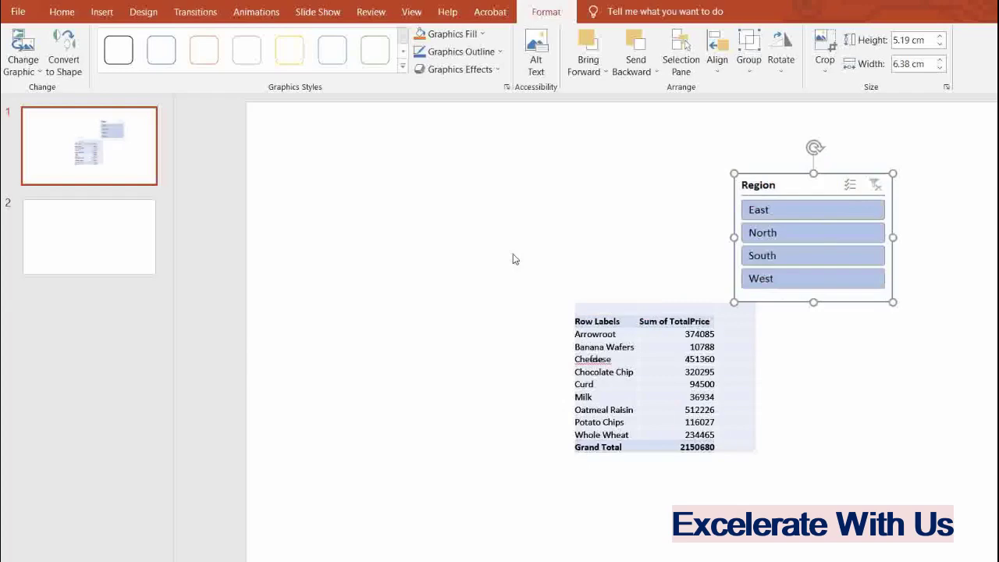
Step: Switch to Excel and copy the range A2:C14 around the Sum of TotalPrice pivot table
{"action": "left_click", "coordinate": [98, 219]}
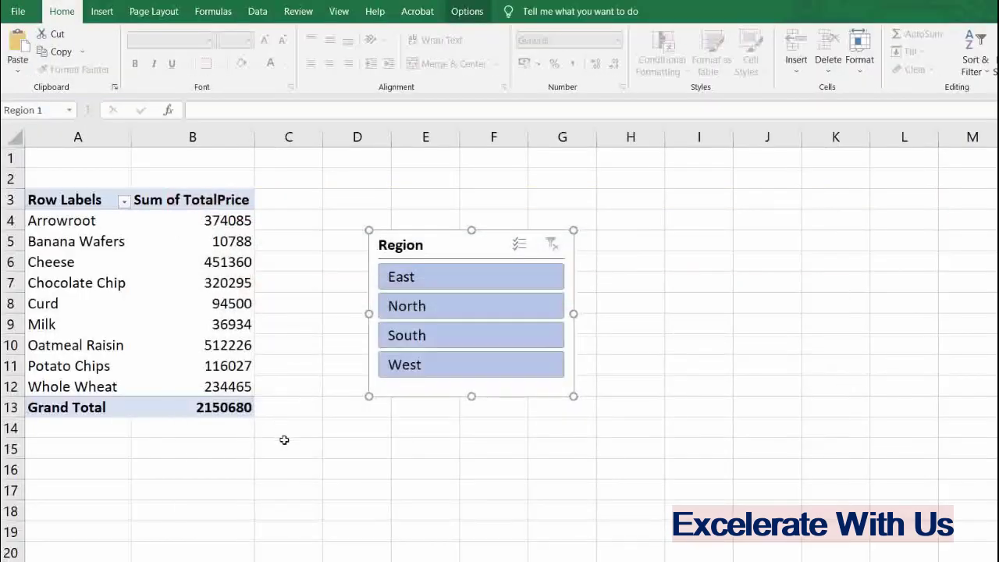
{"action": "left_click_drag", "start_coordinate": [282, 429], "coordinate": [25, 187]}
{"action": "key", "text": "ctrl+c"}
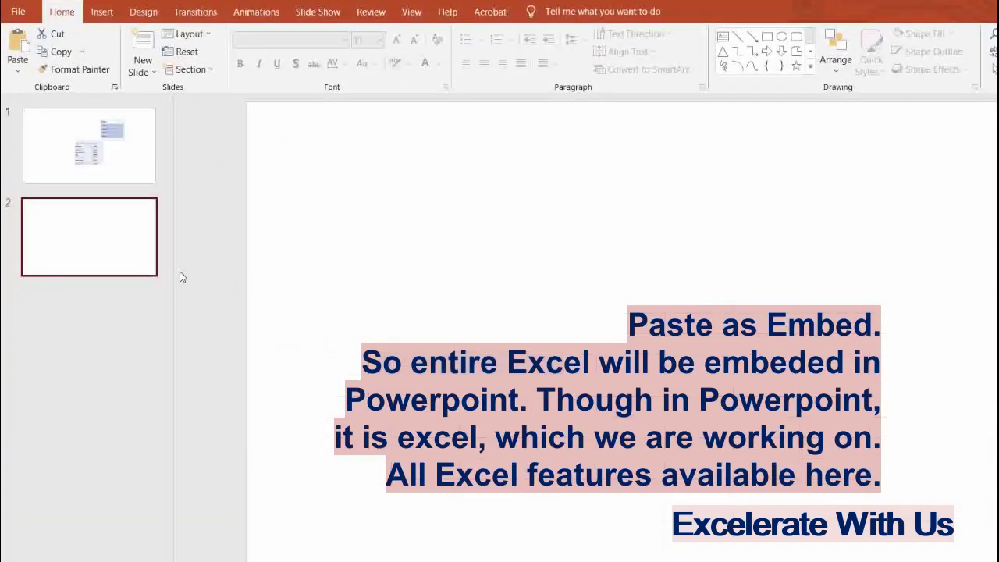
Step: In PowerPoint, embed the copied range on slide 2, then move it to the slide's upper-left area and enlarge it
{"action": "right_click", "coordinate": [423, 179]}
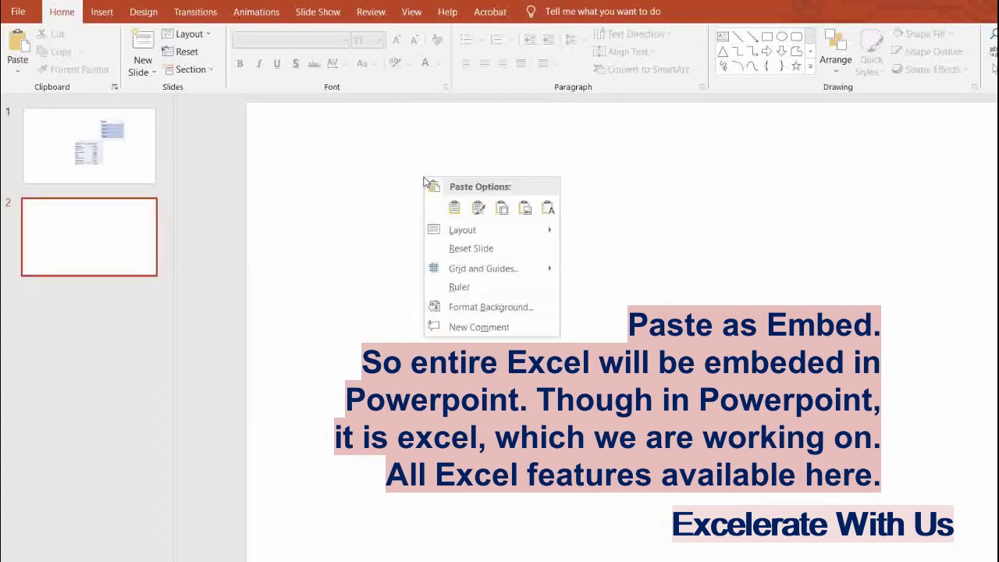
{"action": "left_click", "coordinate": [504, 208]}
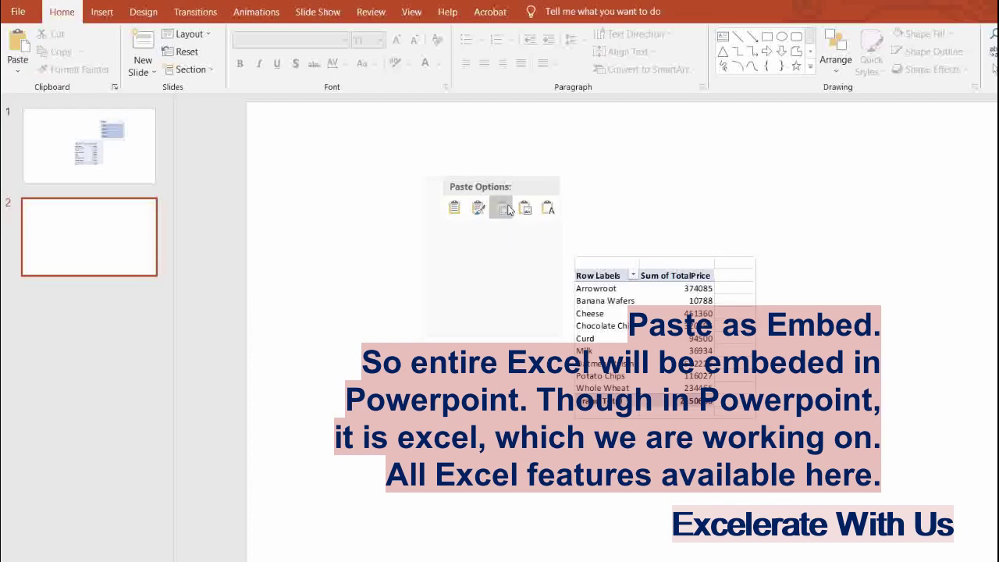
{"action": "left_click", "coordinate": [506, 209]}
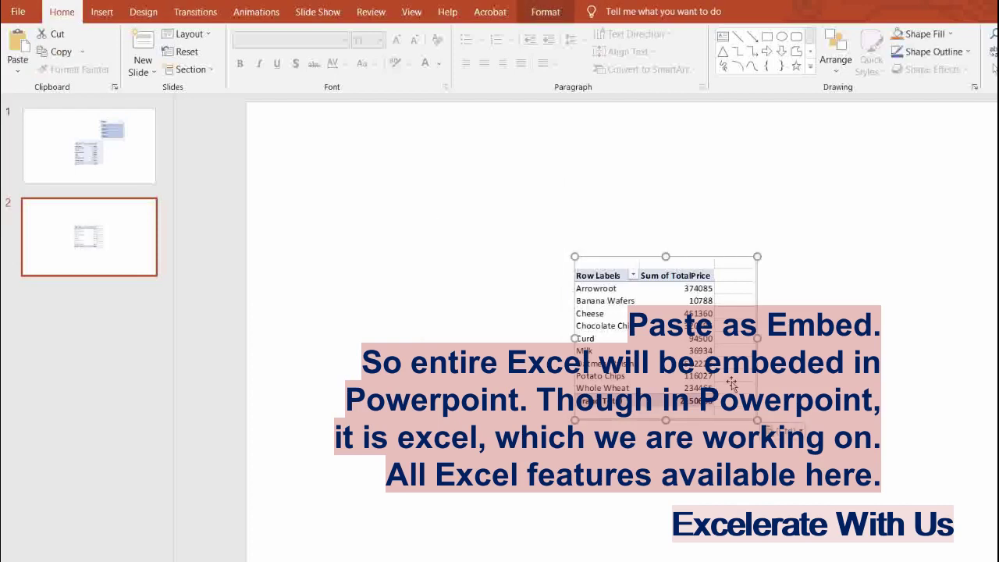
{"action": "left_click_drag", "start_coordinate": [726, 379], "coordinate": [479, 269]}
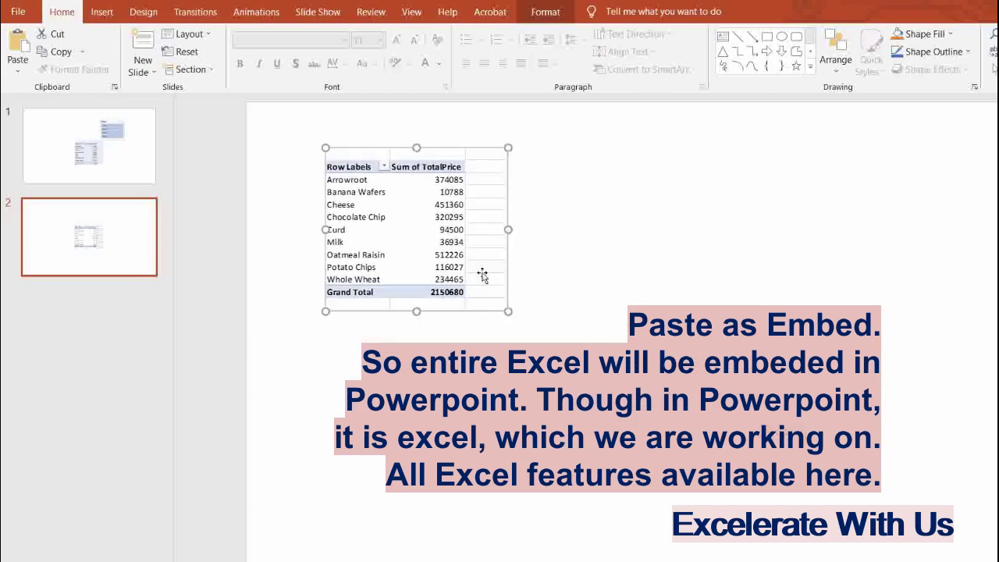
{"action": "left_click_drag", "start_coordinate": [509, 311], "coordinate": [557, 360]}
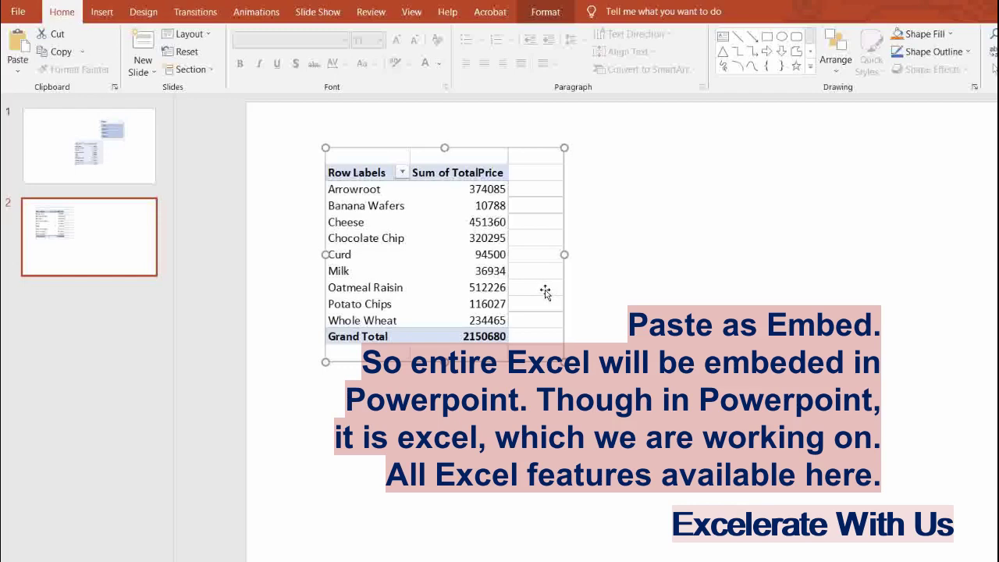
Step: Open the embedded workbook for editing and enlarge its frame to cover columns A to J, including the Region slicer and sheet names
{"action": "double_click", "coordinate": [544, 290]}
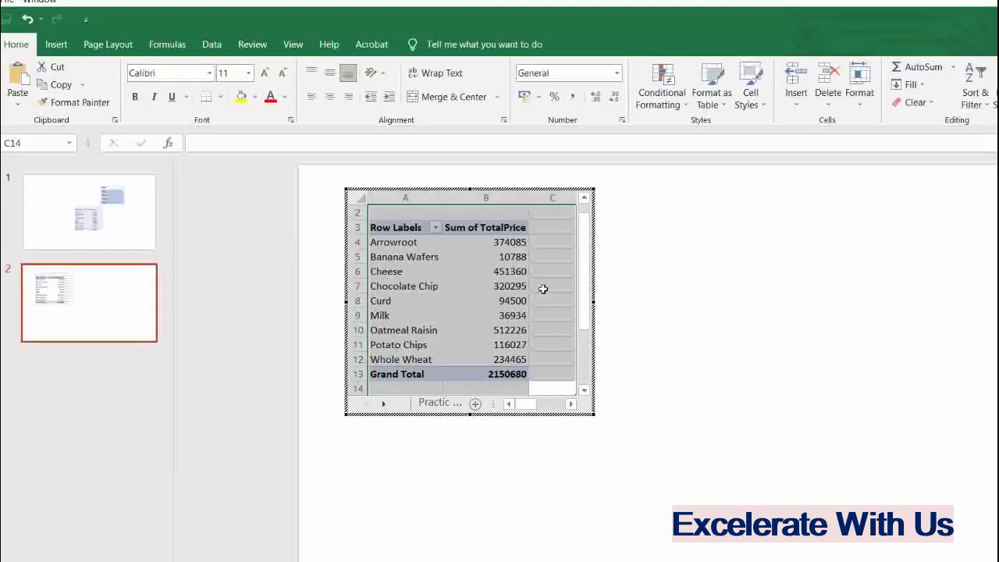
{"action": "left_click", "coordinate": [533, 343]}
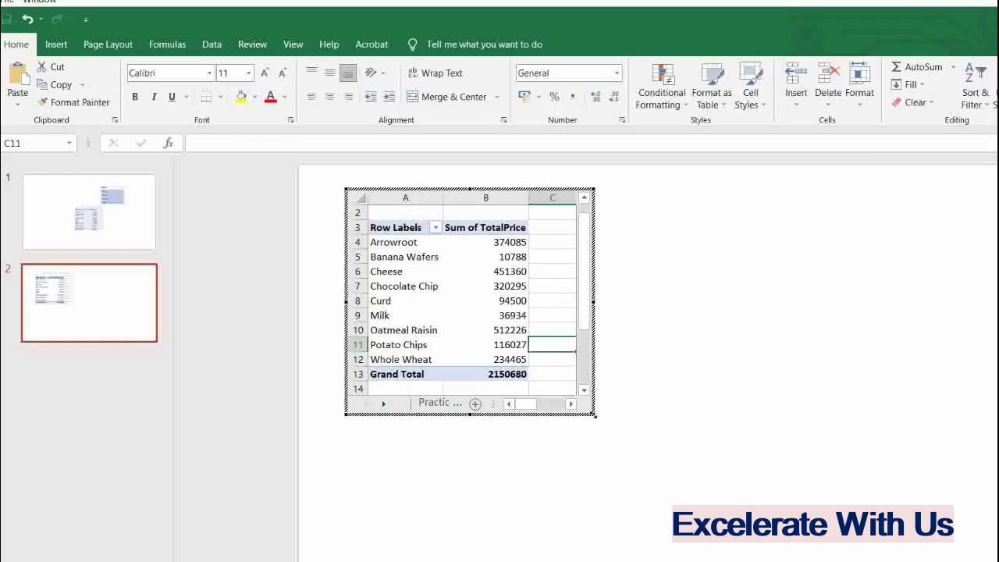
{"action": "left_click_drag", "start_coordinate": [593, 414], "coordinate": [830, 489]}
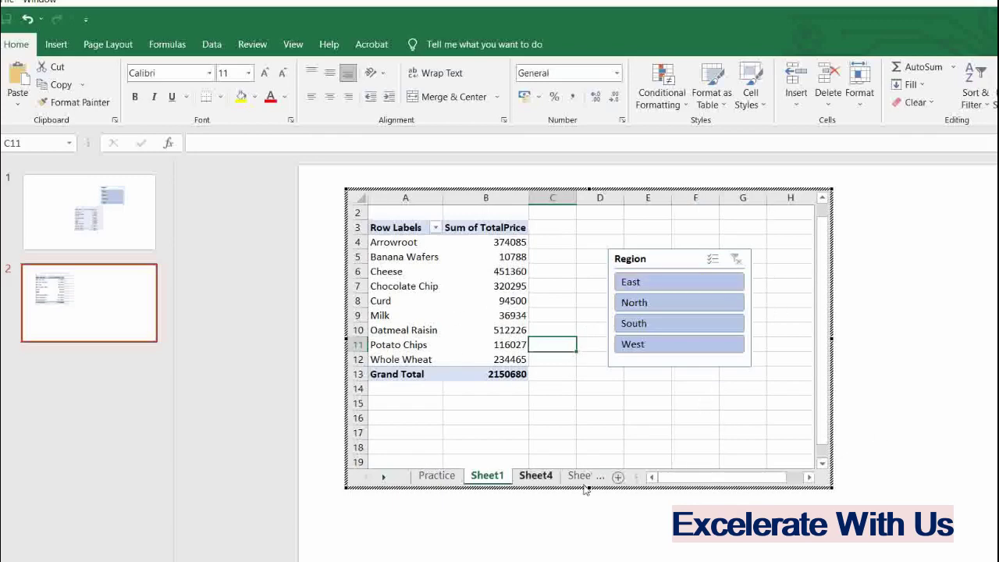
{"action": "left_click_drag", "start_coordinate": [832, 487], "coordinate": [927, 533]}
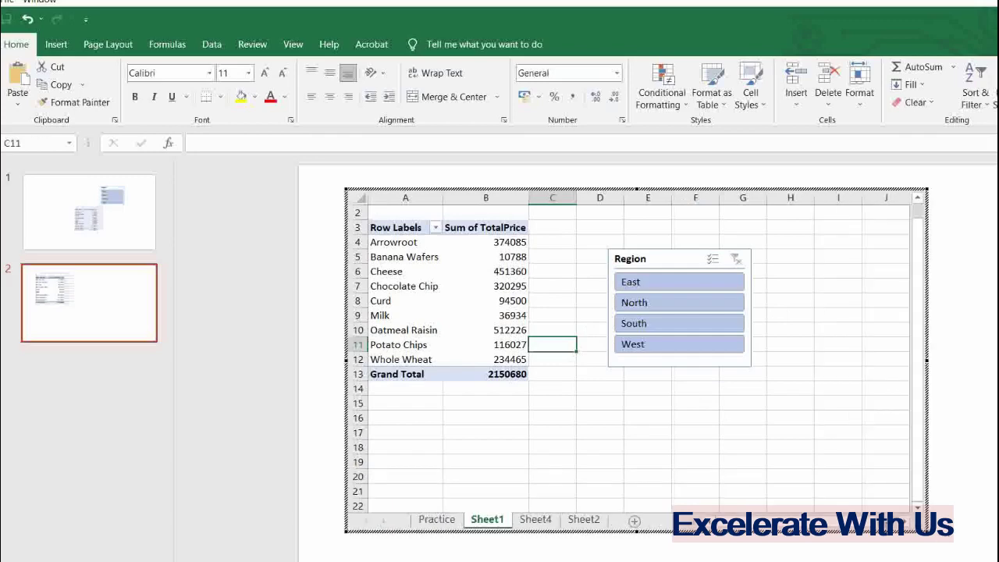
Step: Return to the slide, enlarge the embedded object toward the slide's upper-left corner and shift it slightly down
{"action": "left_click", "coordinate": [971, 333]}
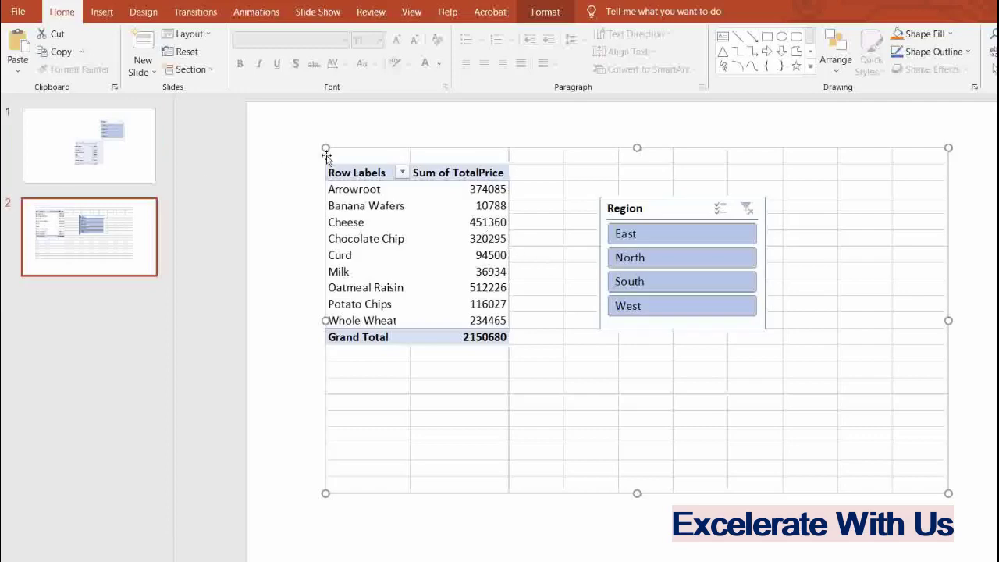
{"action": "left_click_drag", "start_coordinate": [325, 148], "coordinate": [285, 147]}
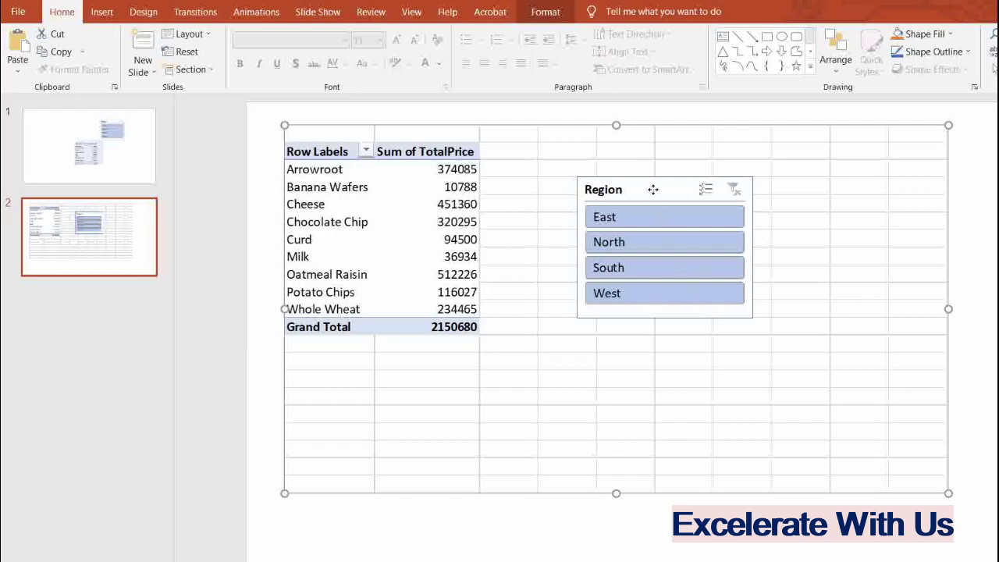
{"action": "mouse_move", "coordinate": [653, 188]}
{"action": "left_mouse_down"}
{"action": "mouse_move", "coordinate": [622, 261]}
{"action": "mouse_move", "coordinate": [649, 225]}
{"action": "mouse_move", "coordinate": [651, 202]}
{"action": "left_mouse_up"}
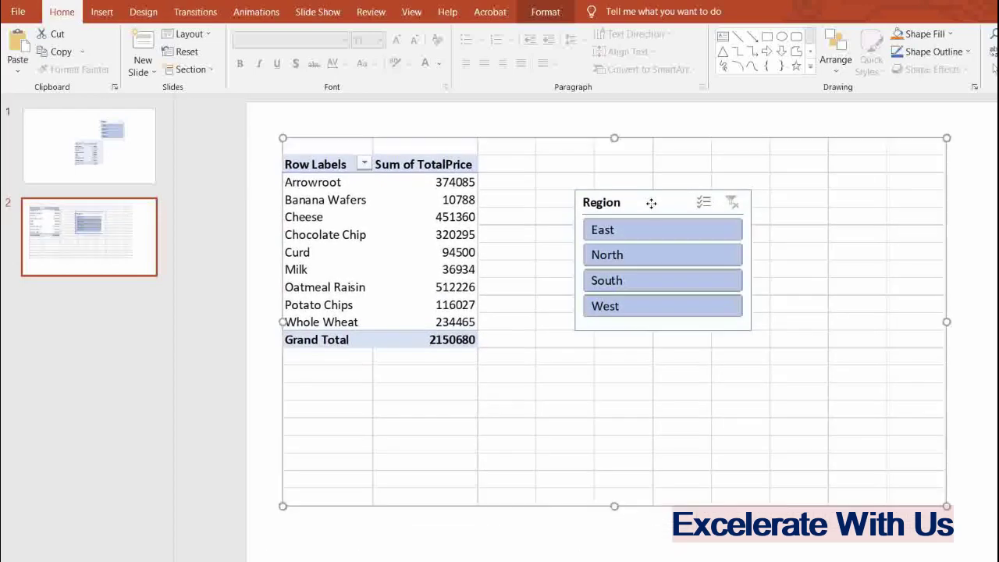
Step: Reopen the embedded workbook for editing and move the Region slicer directly beneath the pivot table's Grand Total row
{"action": "double_click", "coordinate": [651, 202]}
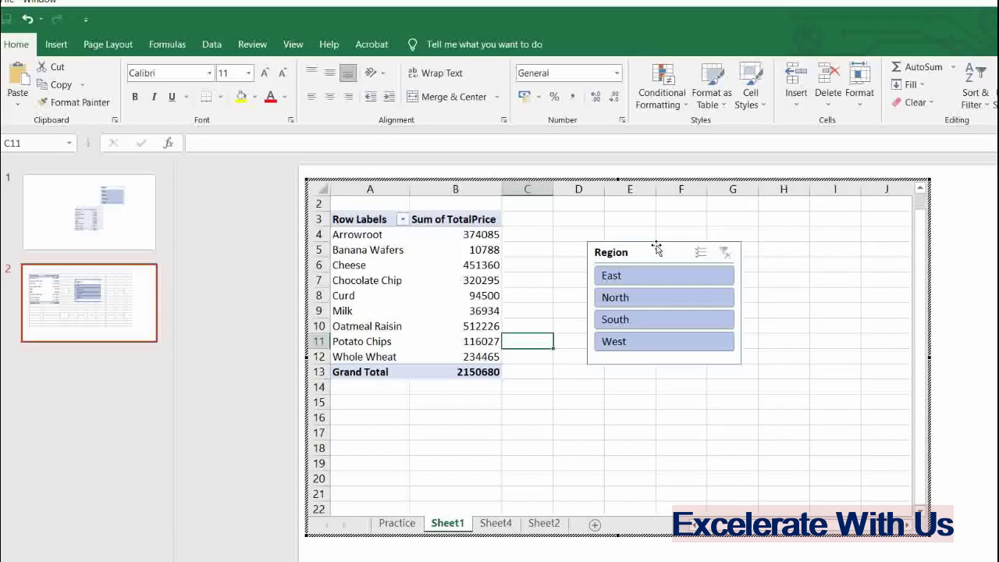
{"action": "left_click", "coordinate": [652, 251]}
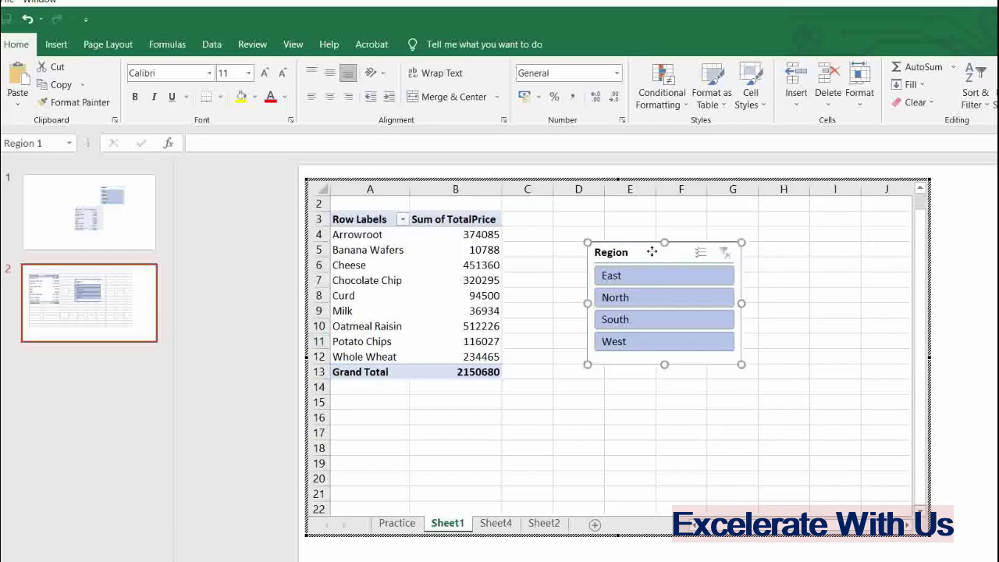
{"action": "left_click_drag", "start_coordinate": [651, 251], "coordinate": [403, 395]}
Step: Filter the embedded pivot table by East, North and South in turn with the Region slicer, then clear the filter
{"action": "left_click", "coordinate": [401, 414]}
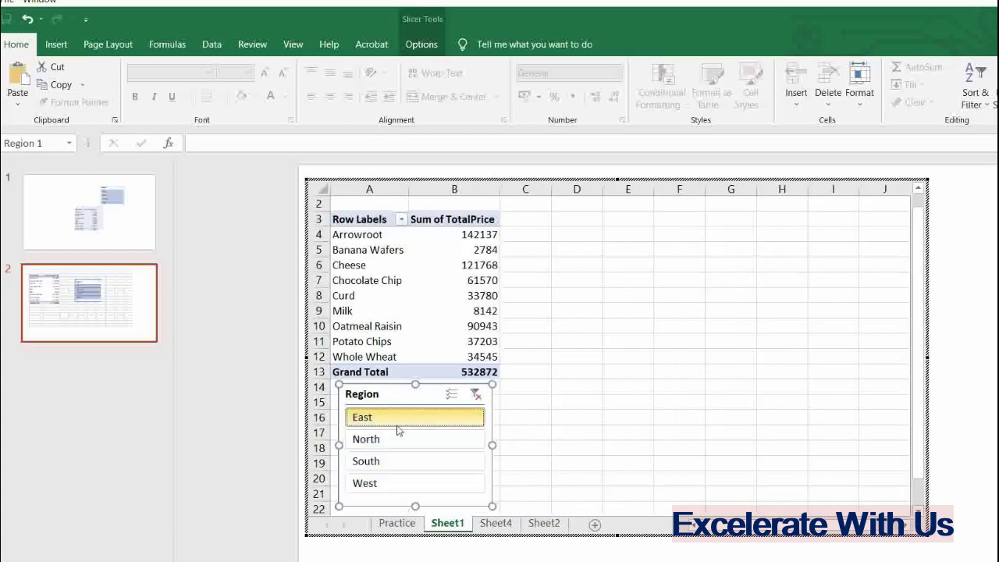
{"action": "left_click", "coordinate": [398, 439]}
{"action": "left_click", "coordinate": [404, 462]}
{"action": "left_click", "coordinate": [408, 440]}
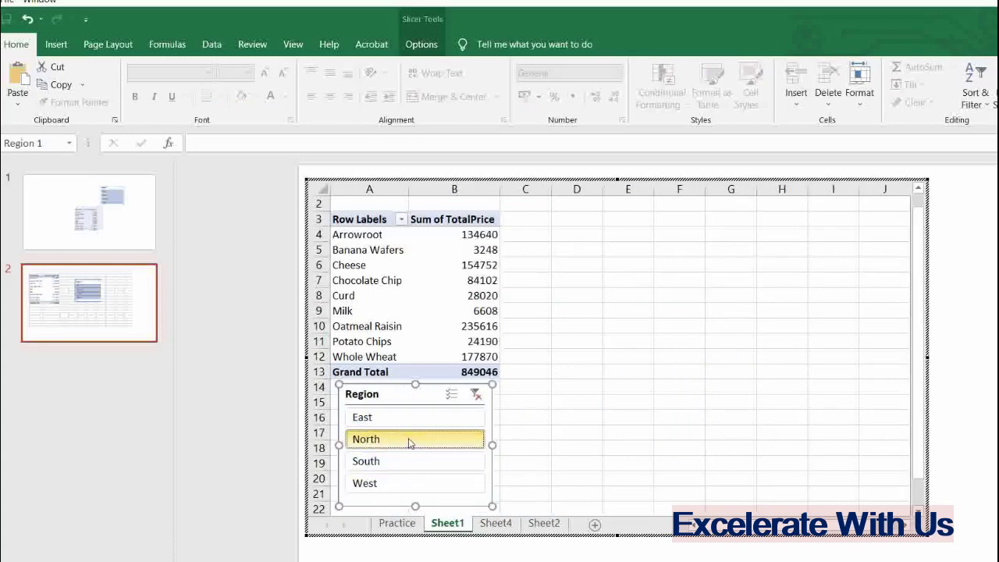
{"action": "left_click", "coordinate": [408, 415]}
{"action": "left_click", "coordinate": [405, 439]}
{"action": "left_click", "coordinate": [402, 461]}
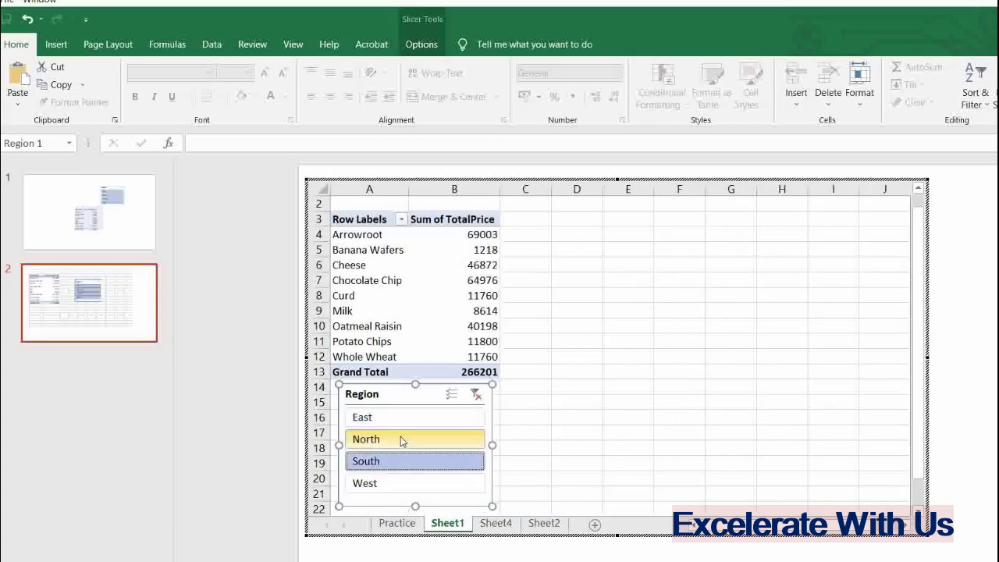
{"action": "left_click", "coordinate": [404, 417]}
{"action": "left_click", "coordinate": [475, 397]}
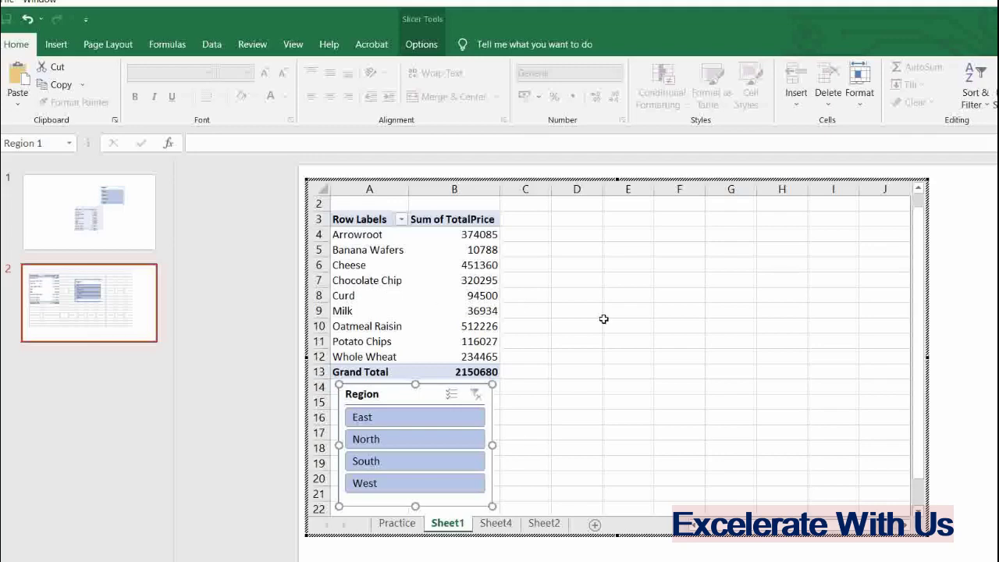
Step: Insert a 2-D pie chart based on the Sum of TotalPrice pivot table in the embedded workbook
{"action": "left_click", "coordinate": [387, 269]}
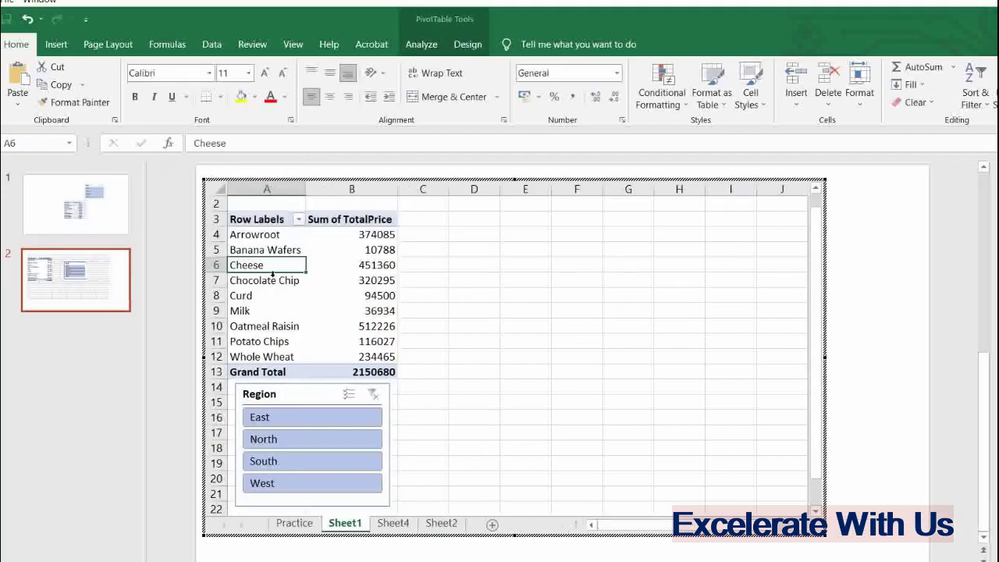
{"action": "left_click", "coordinate": [71, 50]}
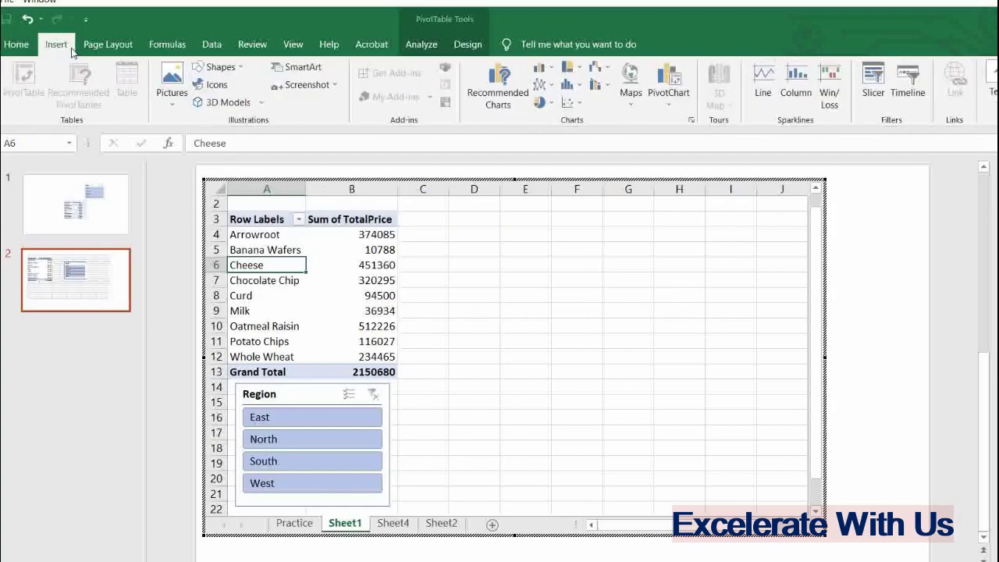
{"action": "left_click", "coordinate": [539, 103]}
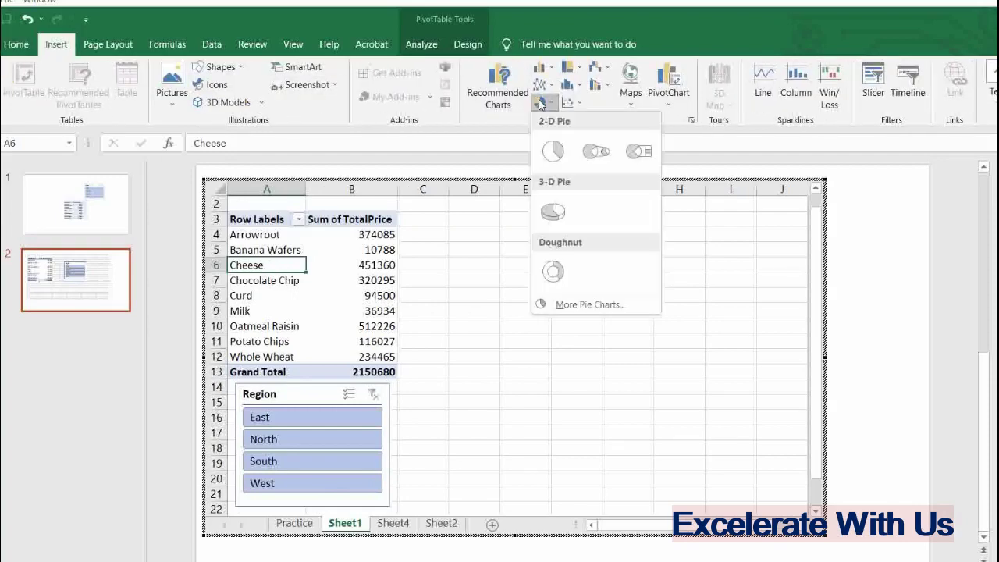
{"action": "left_click", "coordinate": [552, 151]}
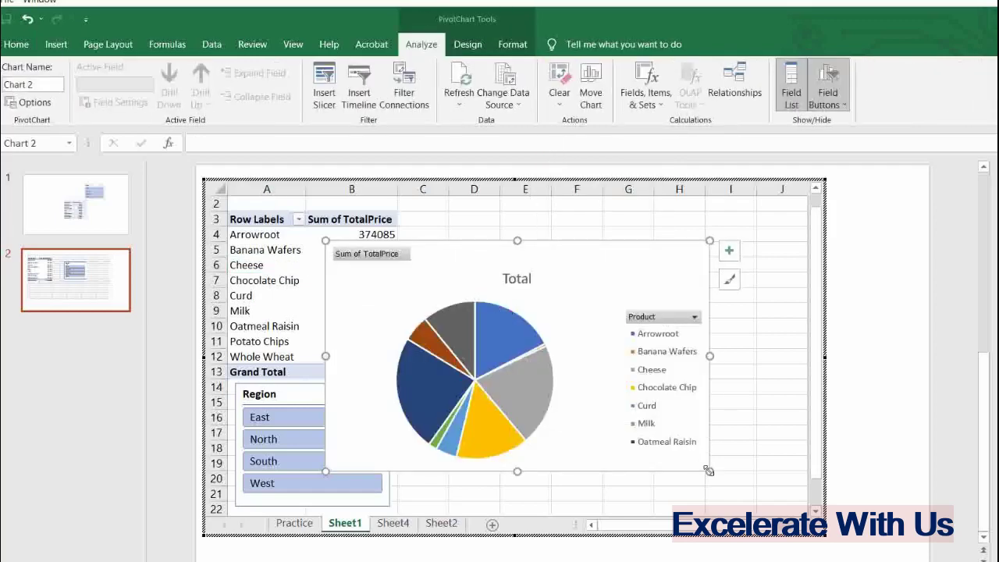
Step: Place the pie chart beside the pivot table and resize it to span about columns C to J with every product in its legend
{"action": "left_click_drag", "start_coordinate": [709, 470], "coordinate": [639, 466]}
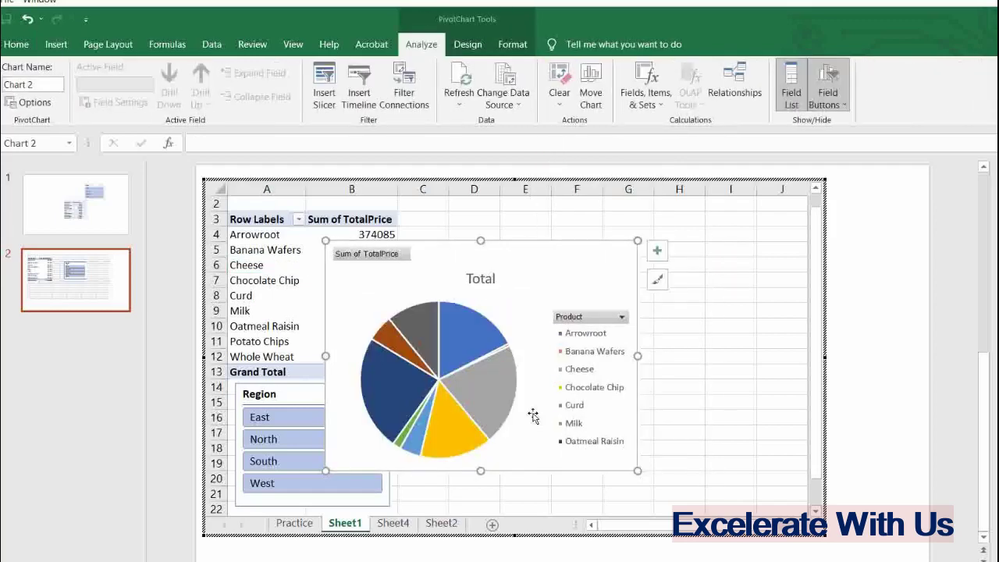
{"action": "left_click_drag", "start_coordinate": [535, 412], "coordinate": [640, 380]}
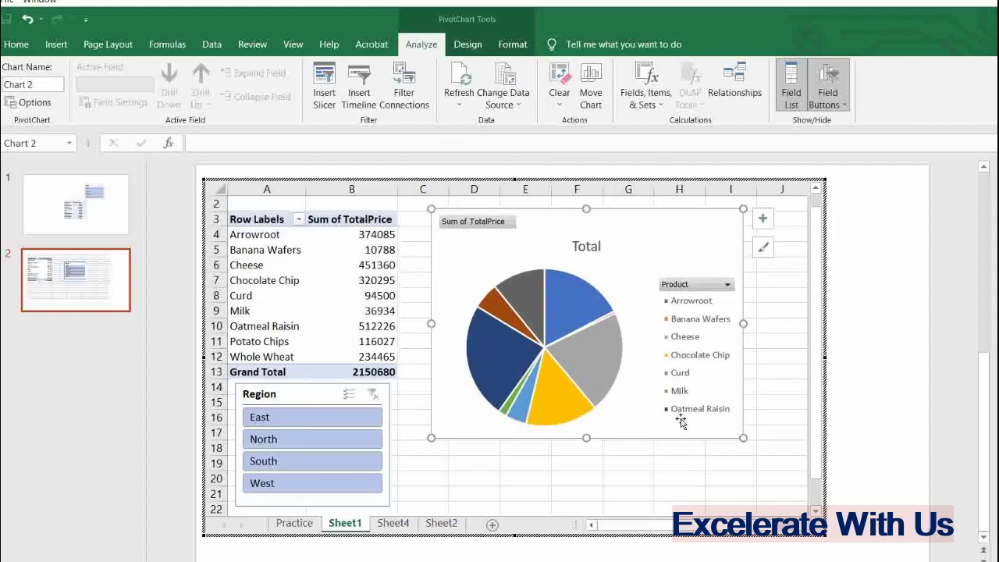
{"action": "left_click_drag", "start_coordinate": [742, 437], "coordinate": [793, 484]}
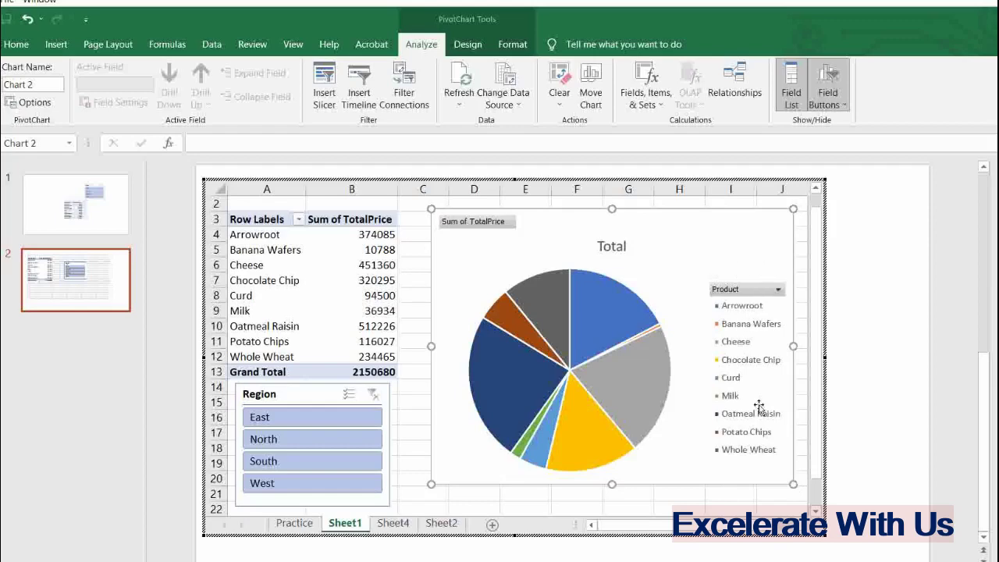
Step: Filter the pivot table and pie chart by each region in turn, finishing on East, and return to the slide
{"action": "left_click", "coordinate": [279, 421]}
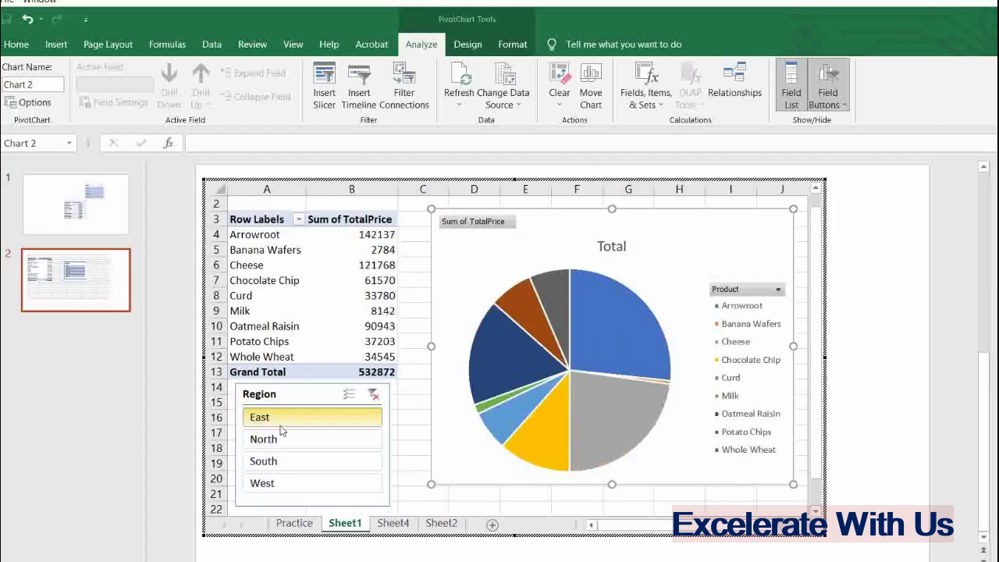
{"action": "left_click", "coordinate": [284, 440]}
{"action": "left_click", "coordinate": [289, 461]}
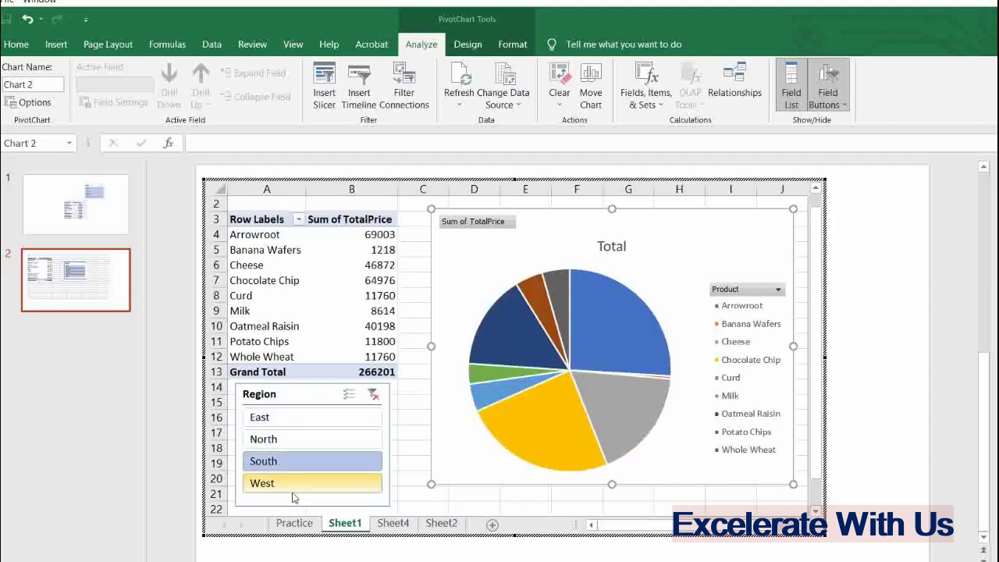
{"action": "left_click", "coordinate": [294, 485]}
{"action": "left_click", "coordinate": [291, 461]}
{"action": "left_click", "coordinate": [293, 439]}
{"action": "left_click", "coordinate": [297, 421]}
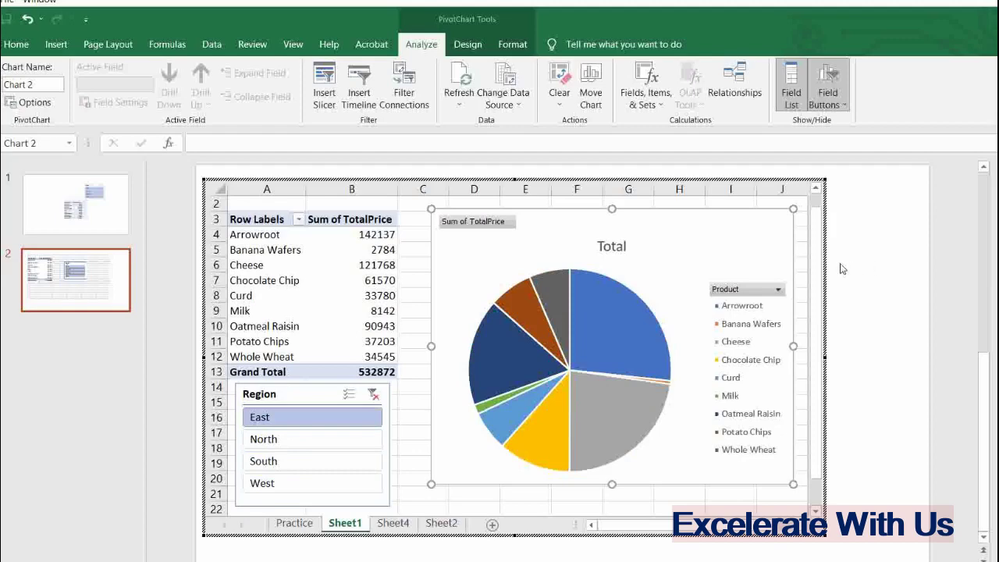
{"action": "left_click", "coordinate": [852, 438]}
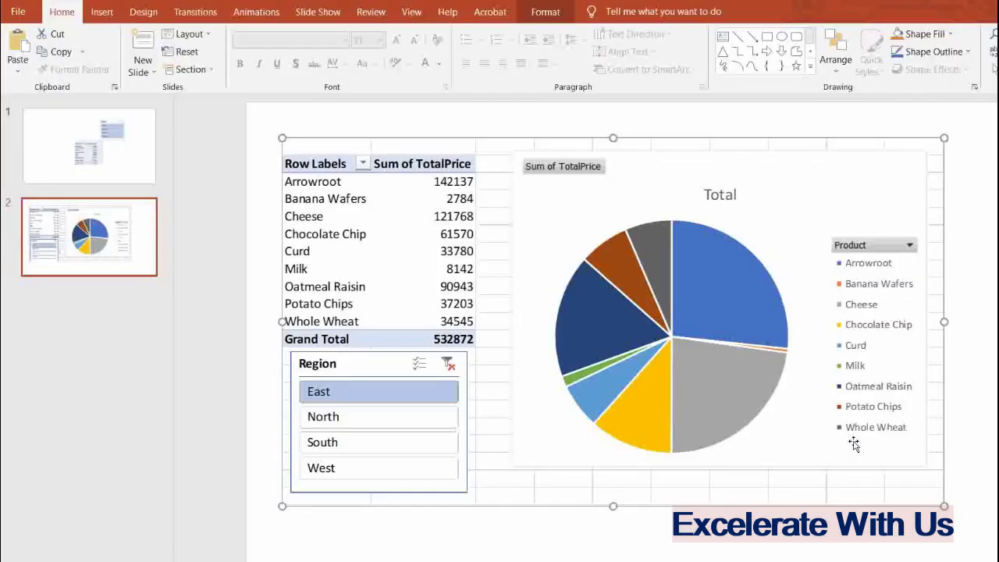
{"action": "left_click", "coordinate": [957, 365]}
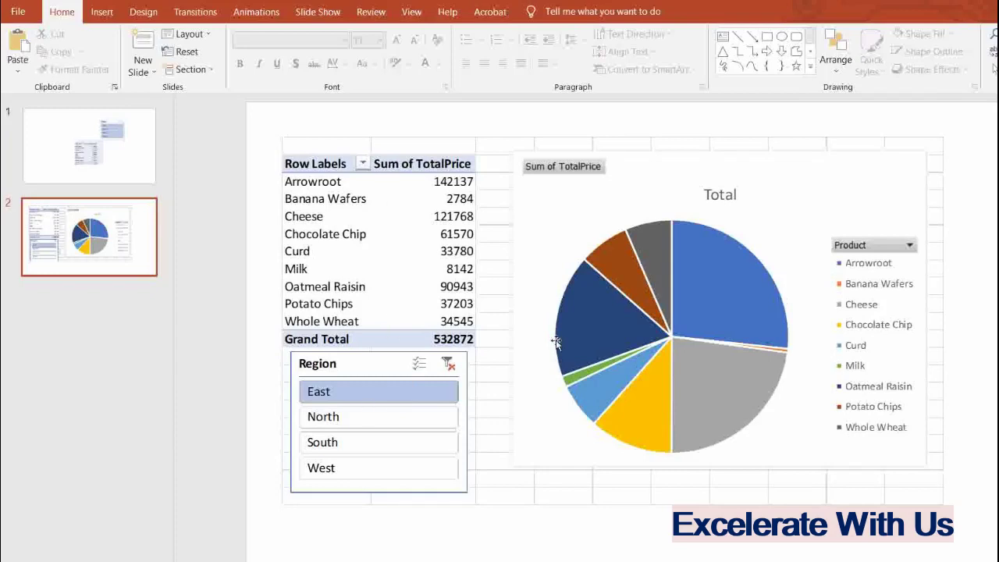
Step: Reopen the embedded workbook, switch the Region slicer through the regions, finish on North, and return to the slide
{"action": "double_click", "coordinate": [504, 284]}
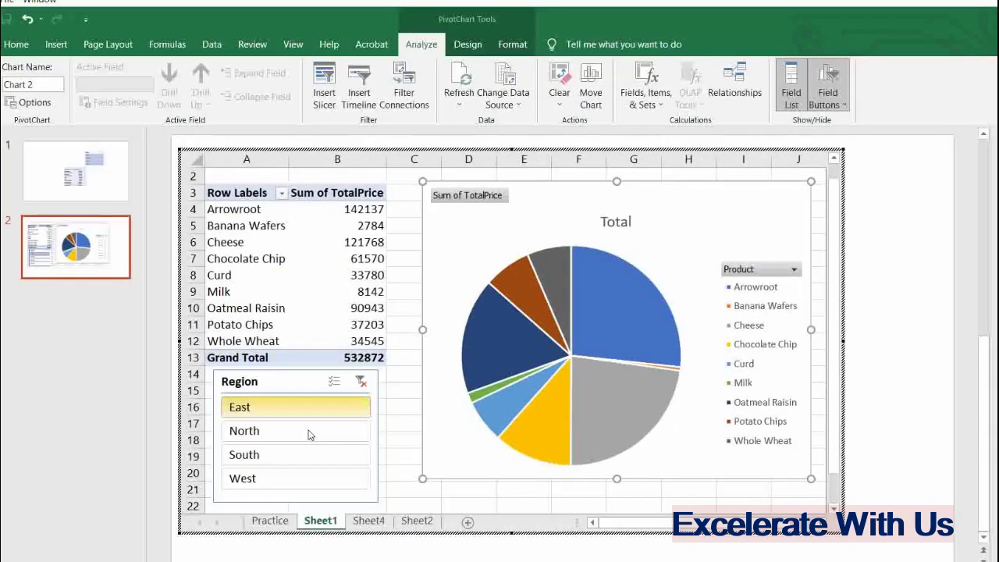
{"action": "left_click", "coordinate": [310, 431]}
{"action": "left_click", "coordinate": [283, 451]}
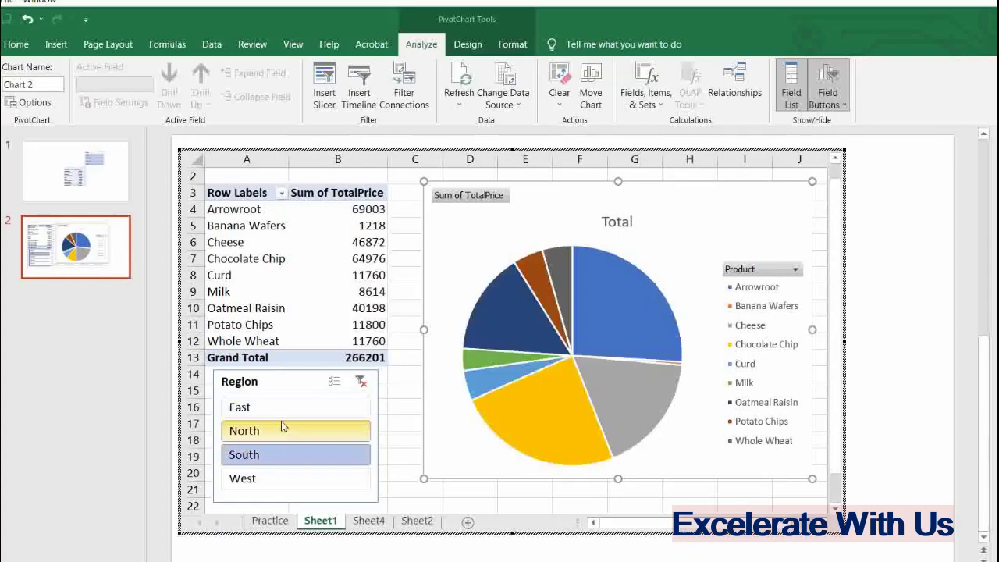
{"action": "left_click", "coordinate": [278, 406]}
{"action": "left_click", "coordinate": [276, 431]}
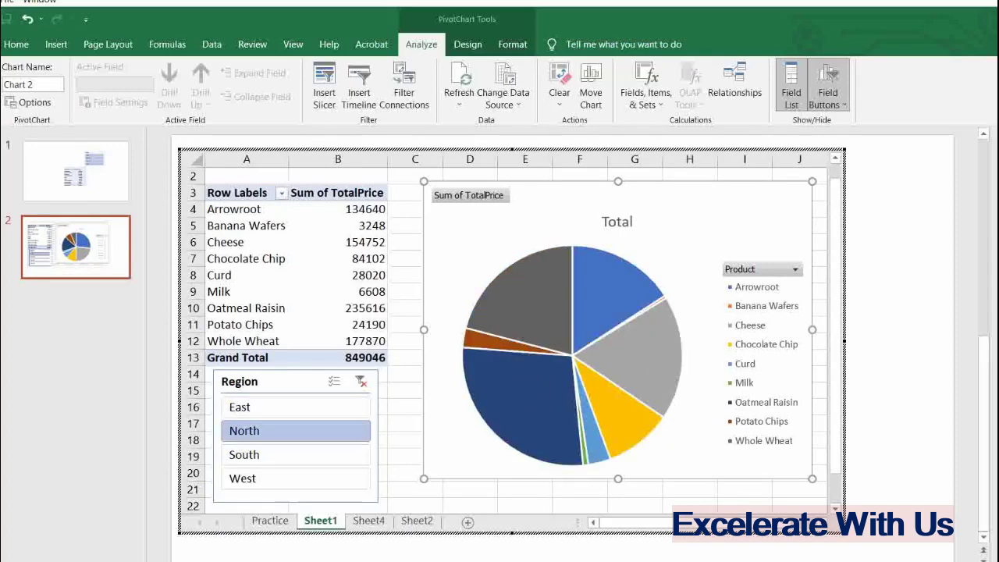
{"action": "left_click", "coordinate": [915, 319]}
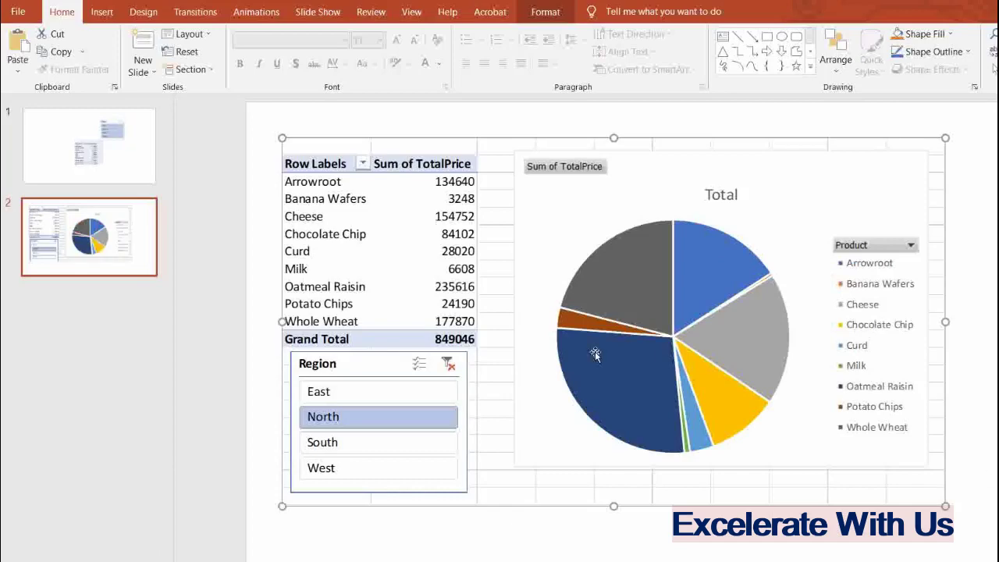
Step: Reopen the embedded workbook, hide Sheet1's headings and gridlines, then return to the slide and deselect the object
{"action": "double_click", "coordinate": [488, 312]}
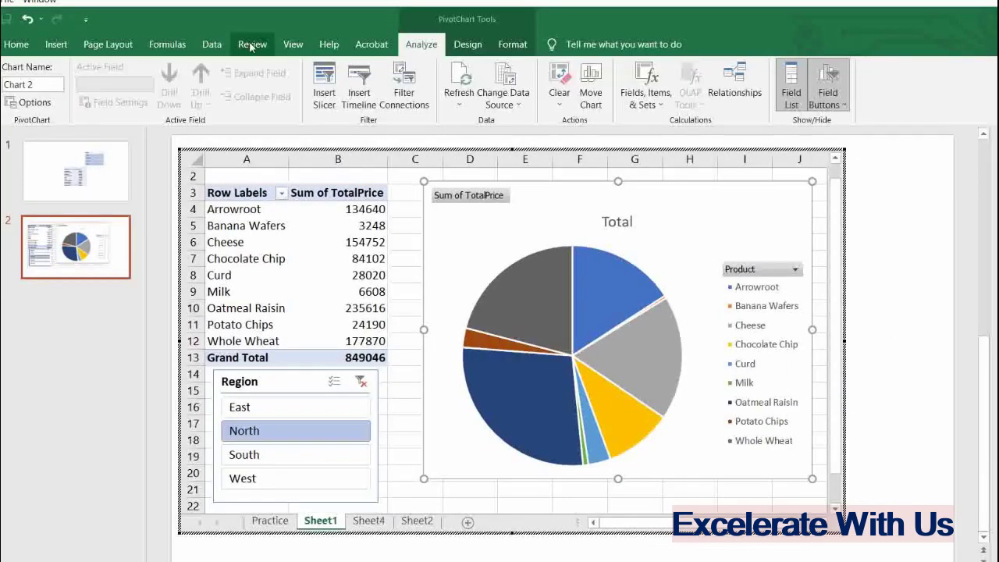
{"action": "left_click", "coordinate": [293, 45]}
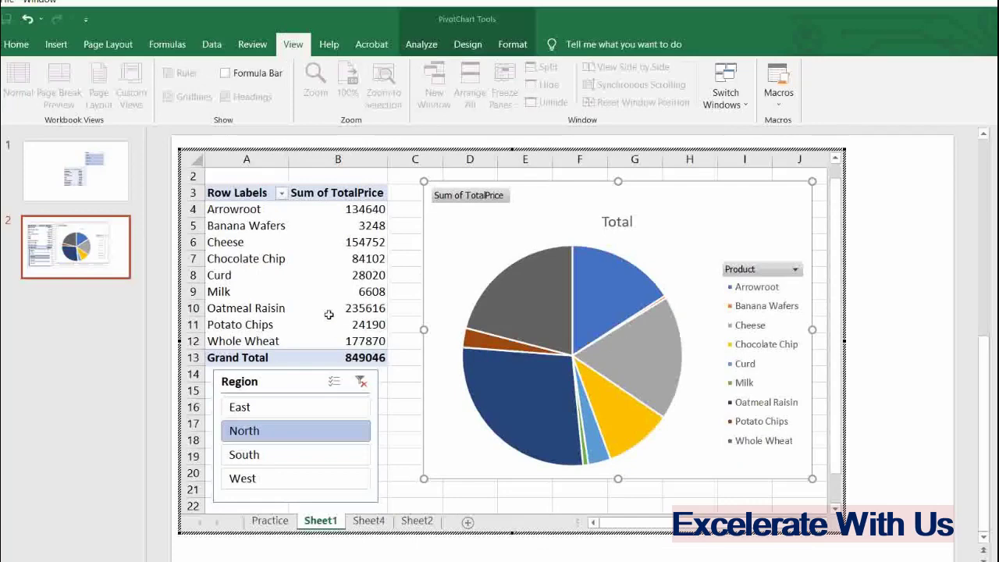
{"action": "left_click", "coordinate": [404, 295]}
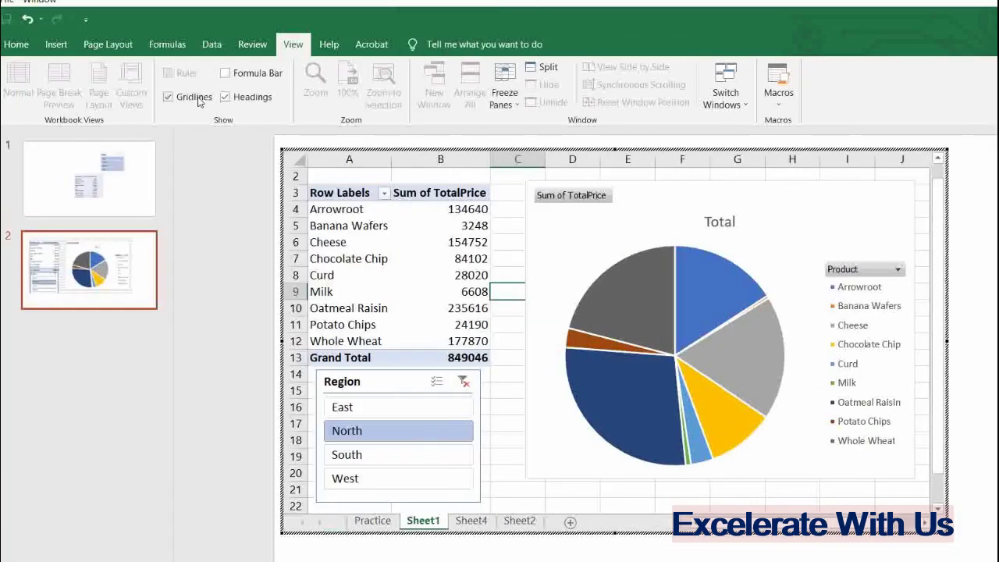
{"action": "left_click", "coordinate": [505, 245]}
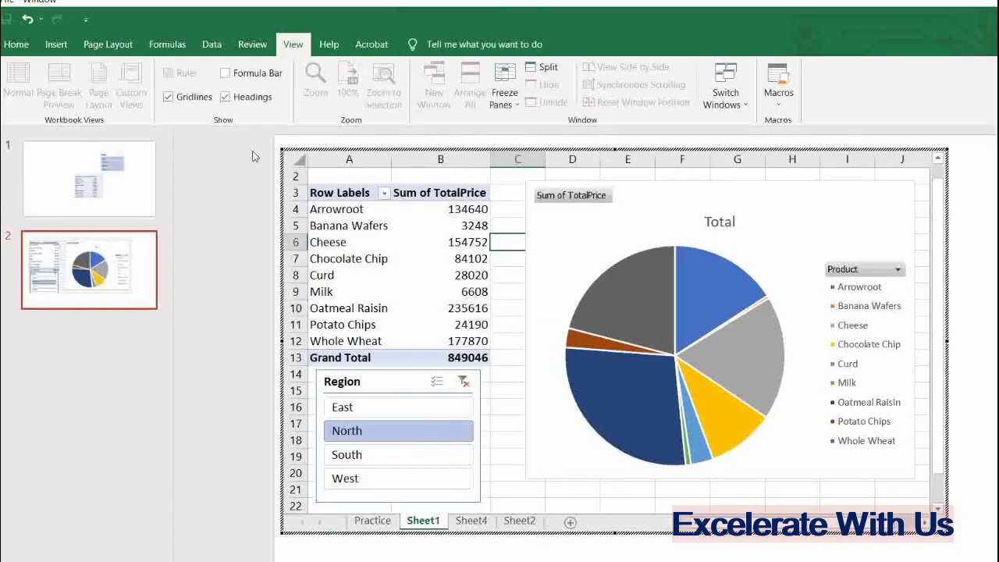
{"action": "left_click", "coordinate": [226, 96]}
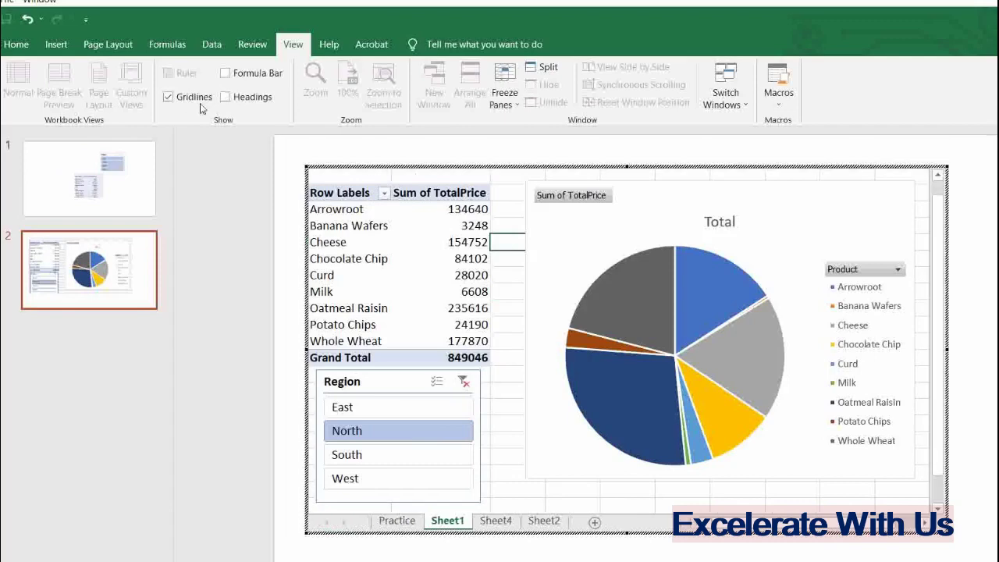
{"action": "left_click", "coordinate": [167, 97]}
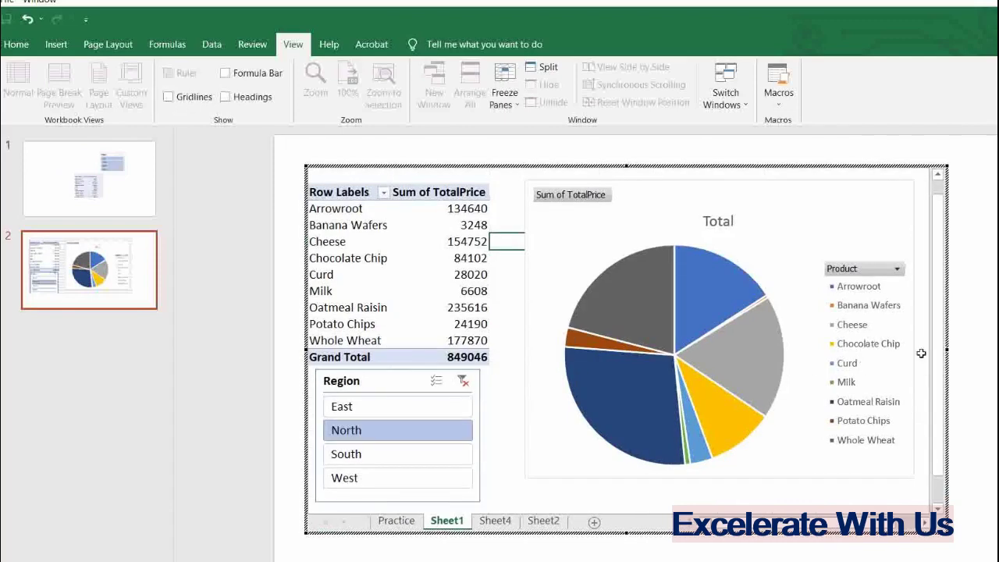
{"action": "left_click", "coordinate": [966, 366]}
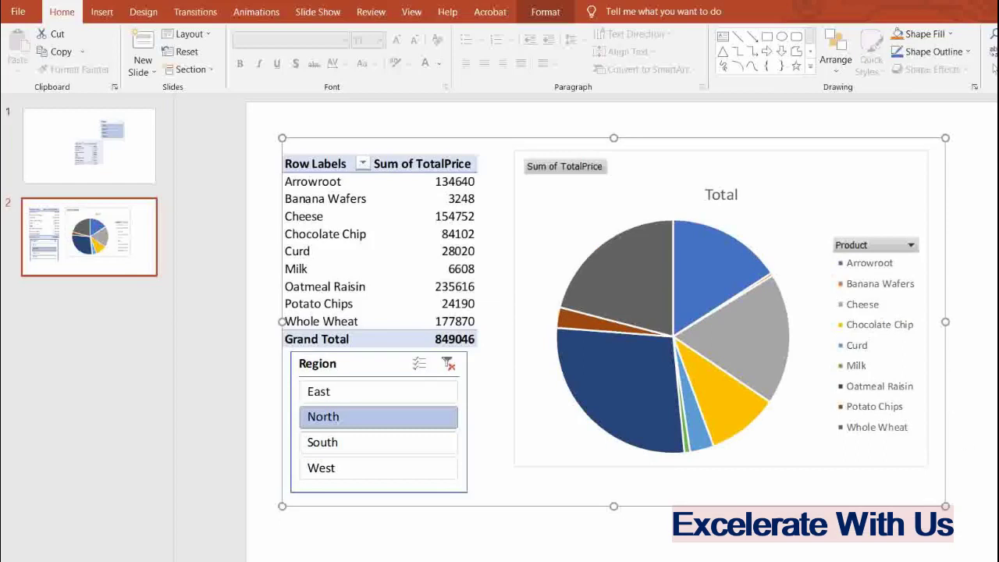
{"action": "left_click", "coordinate": [982, 526]}
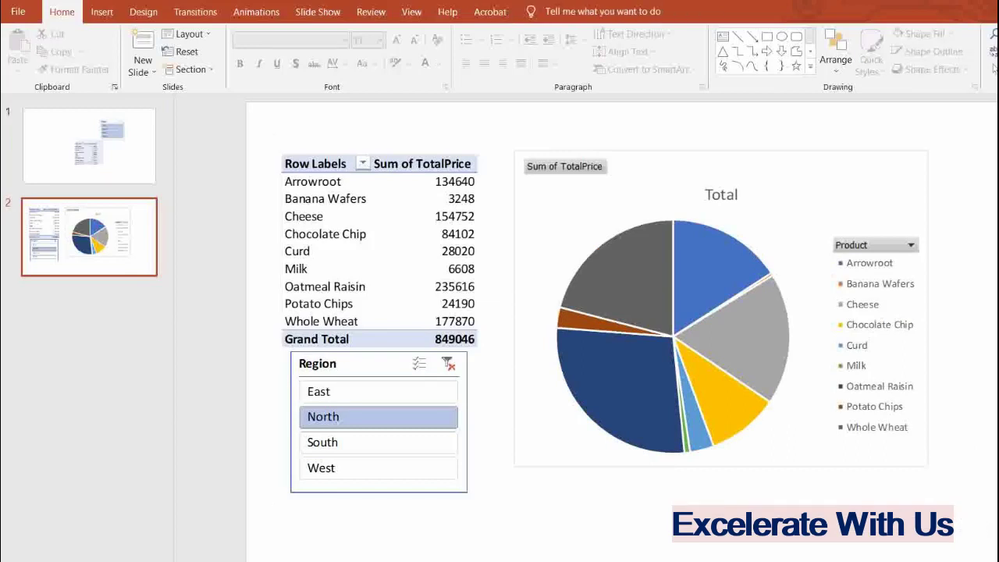